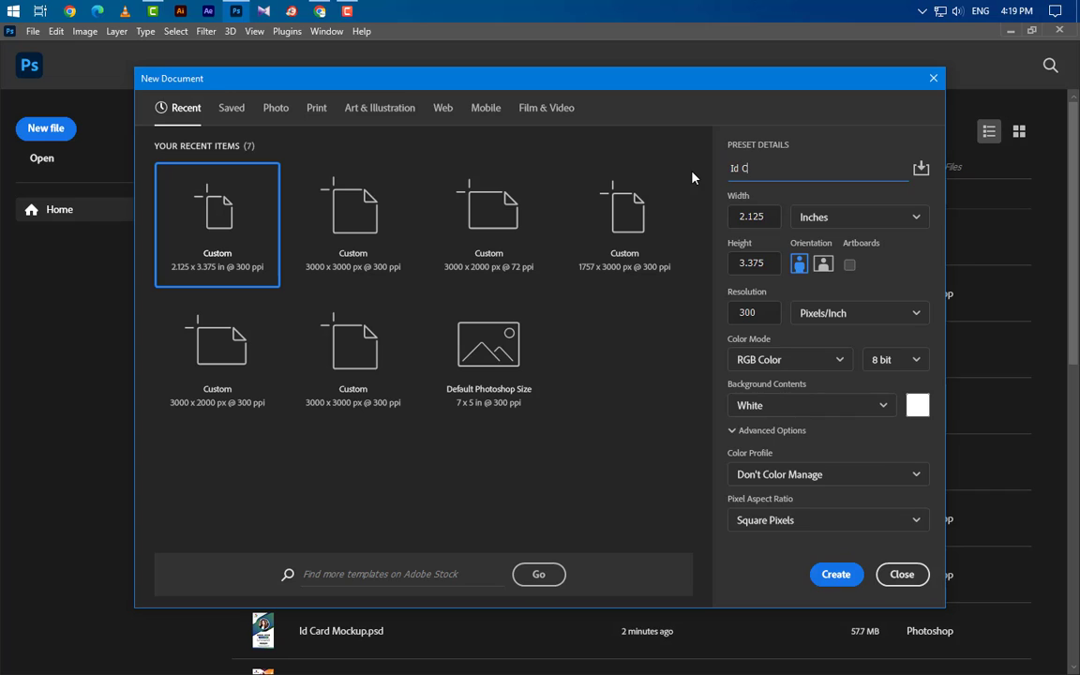
Step: Create a portrait document named Id Card Design, 2.125 by 3.375 inches, at 300 pixels/inch in RGB Color with a white background
text(sign)
click(830, 216)
click(814, 269)
click(764, 270)
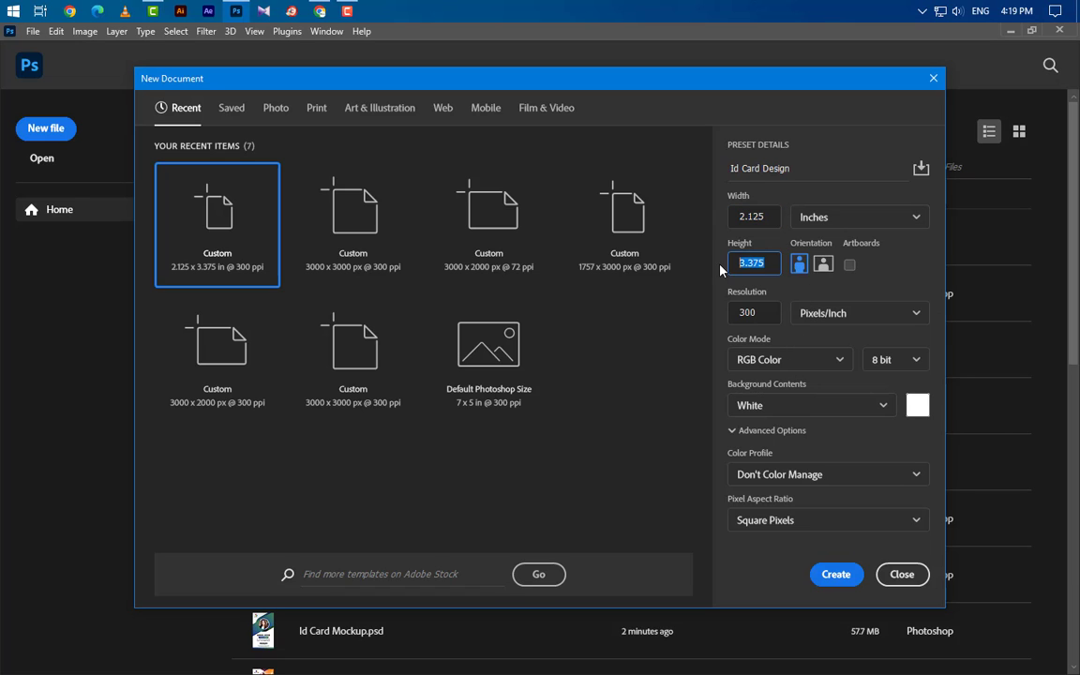
click(760, 315)
click(835, 573)
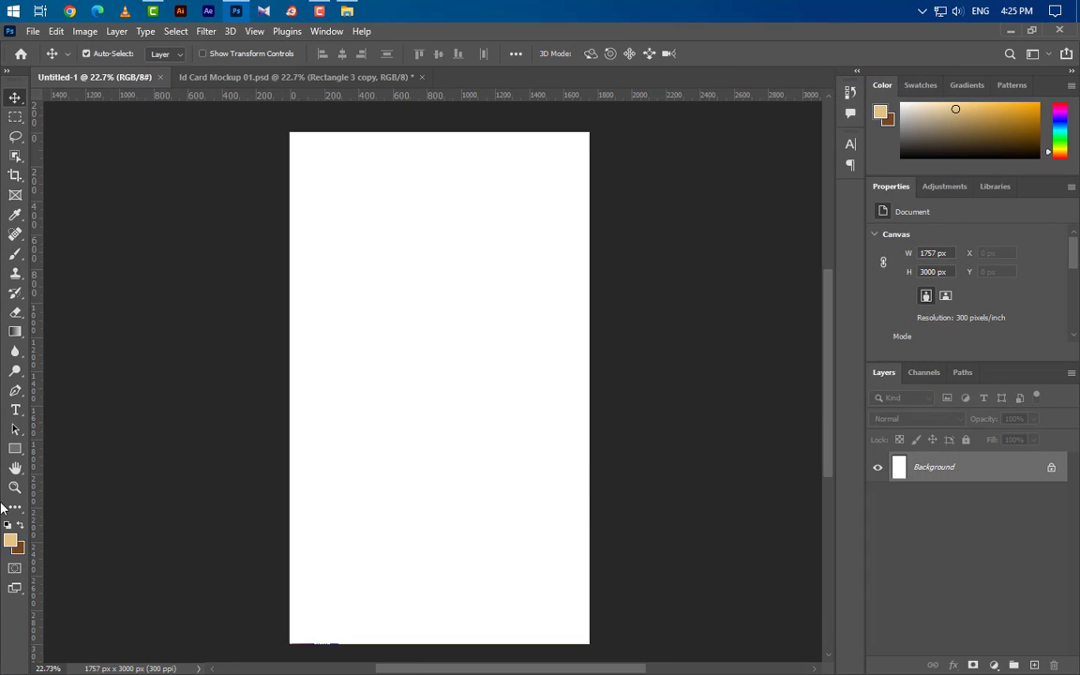
Step: Draw a rectangle shape across the middle of the canvas and size it 2800 px wide by 1200 px high
click(15, 448)
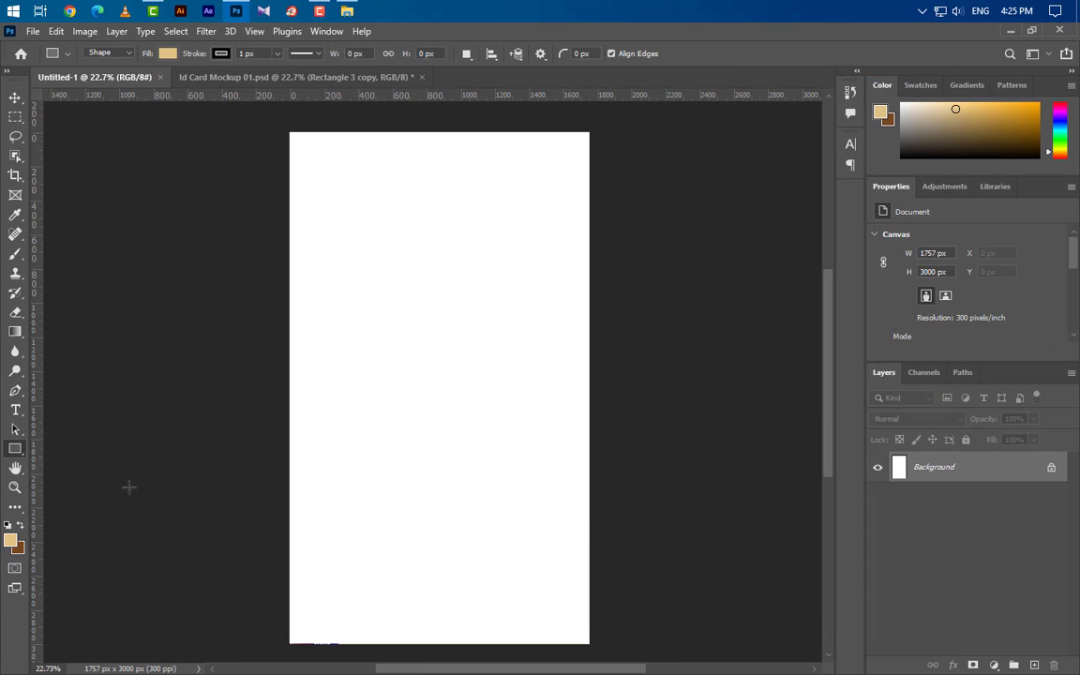
drag(216, 294, 663, 459)
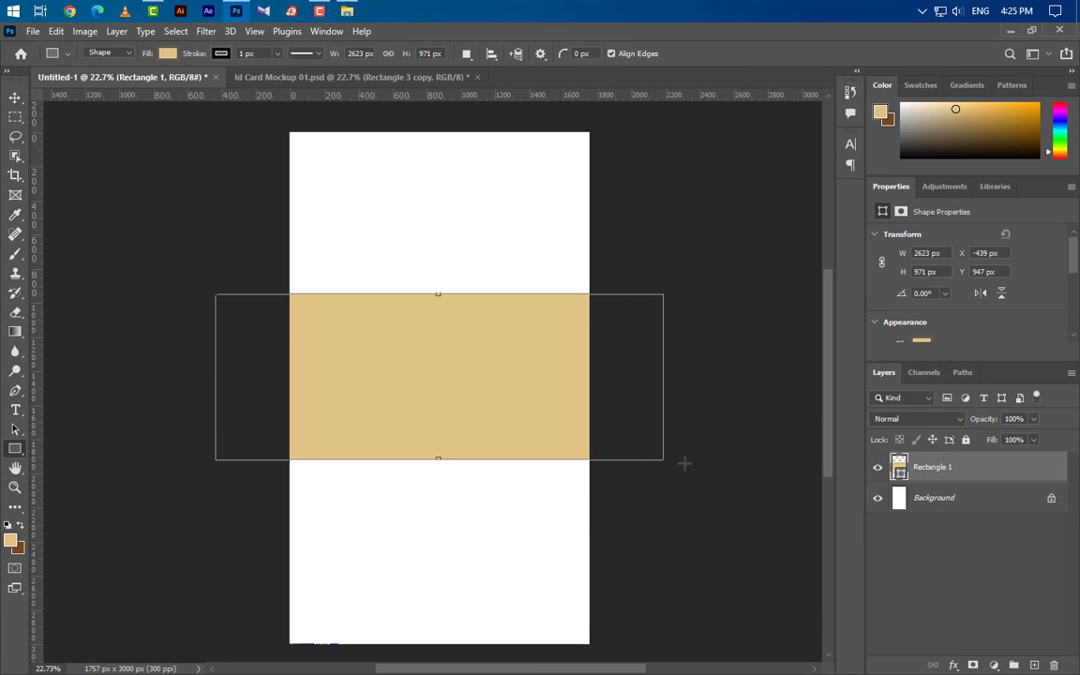
click(927, 273)
text(1200)
key(Return)
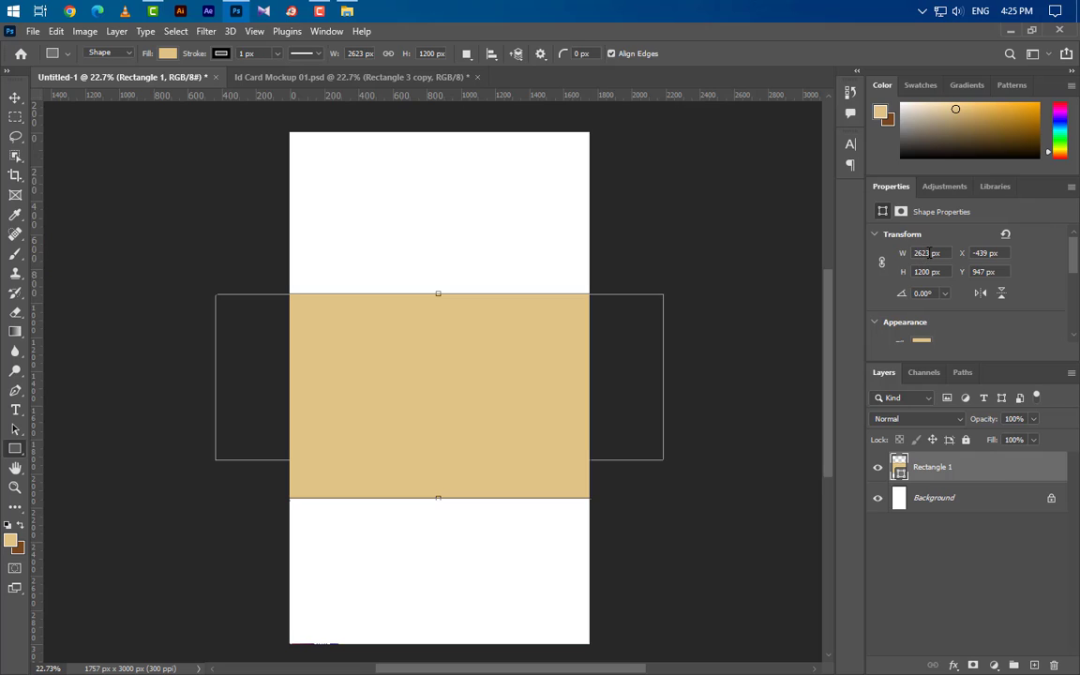
click(929, 252)
text(2800)
key(Return)
Step: Rotate the rectangle shape to -30 degrees
click(926, 293)
text(-3)
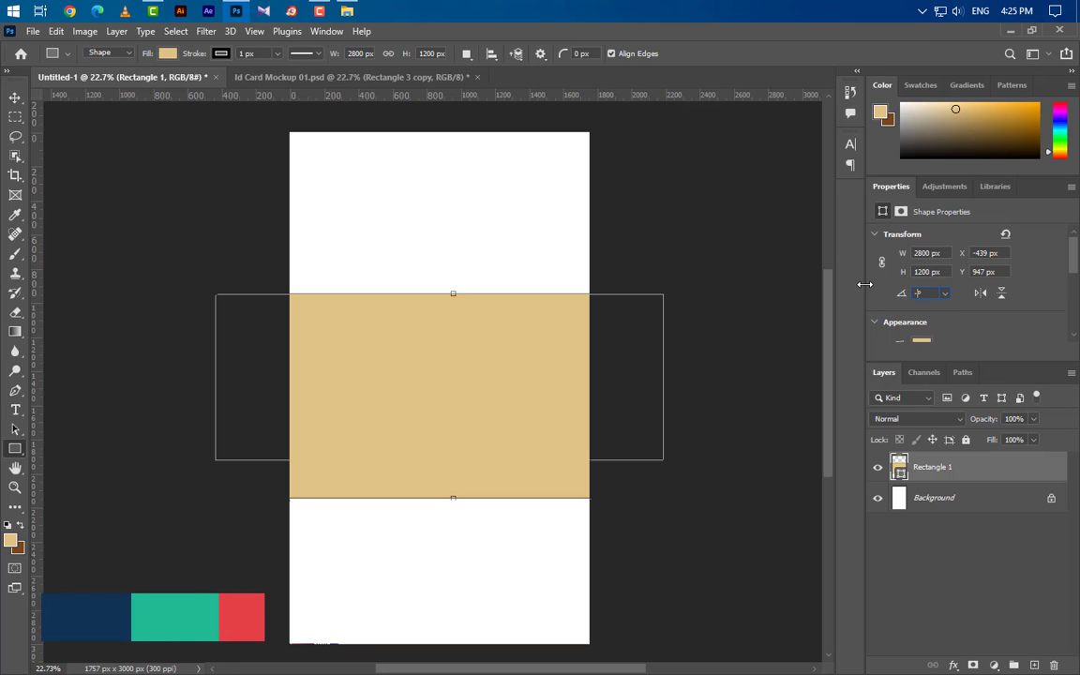
text(0)
key(Return)
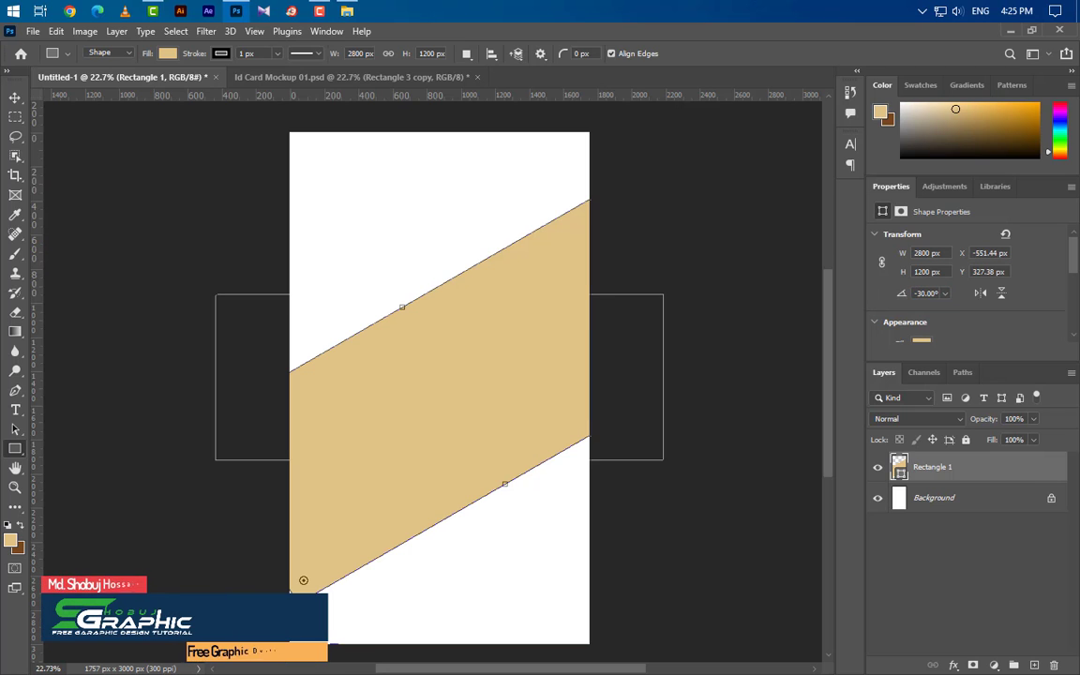
Step: Round all four corners of the rectangle to 600 px and set its stroke width to 0 px
scroll(927, 310, down, 5)
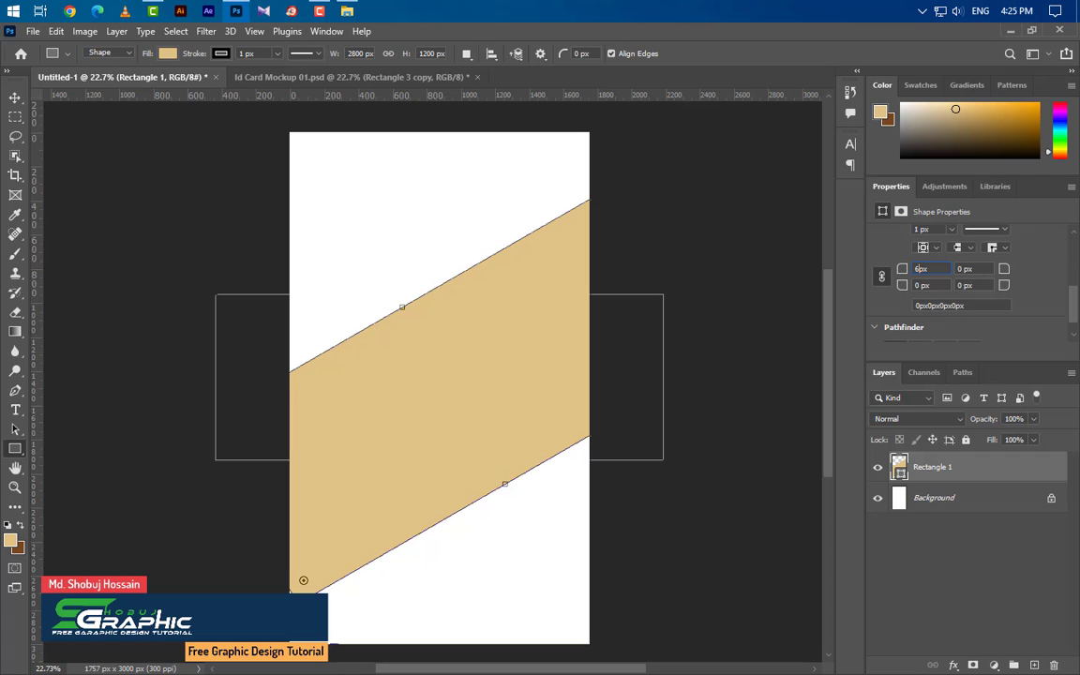
click(880, 275)
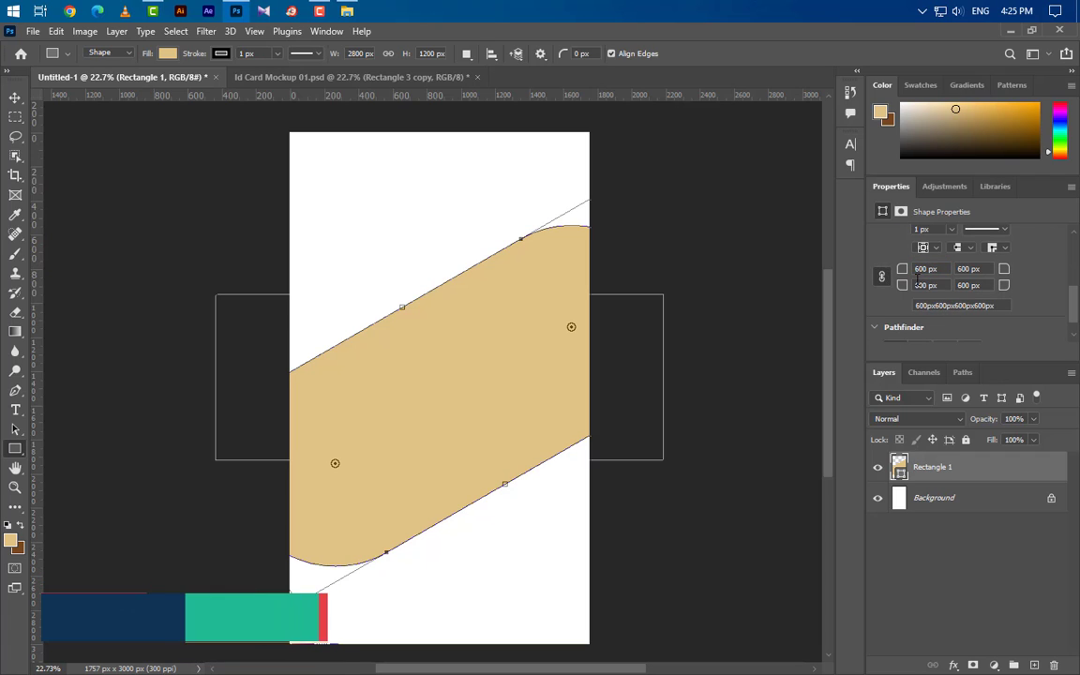
scroll(927, 285, up, 1)
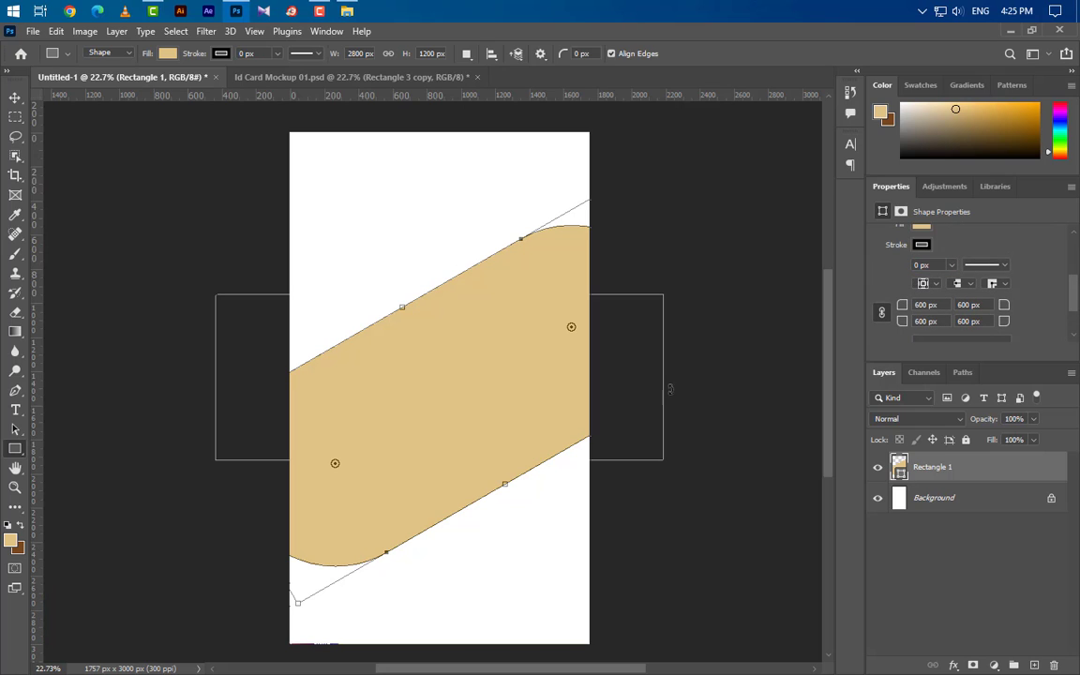
Step: Move the rounded shape up so it runs diagonally across the upper part of the card and covers the top-right corner
key(v)
key(ctrl+t)
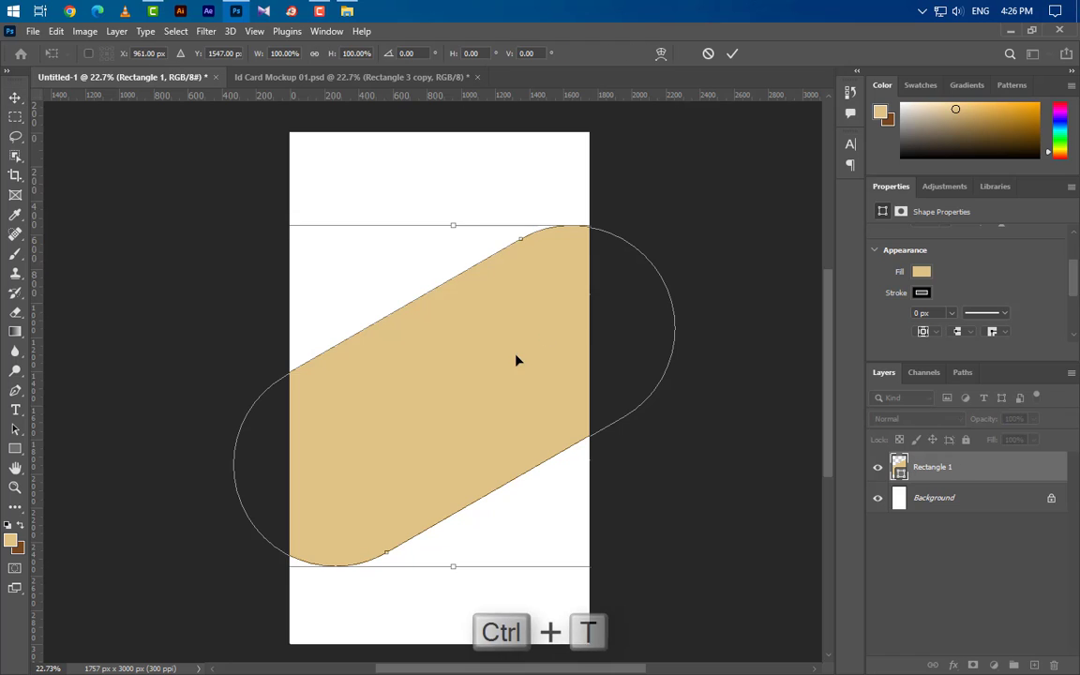
drag(516, 360, 502, 248)
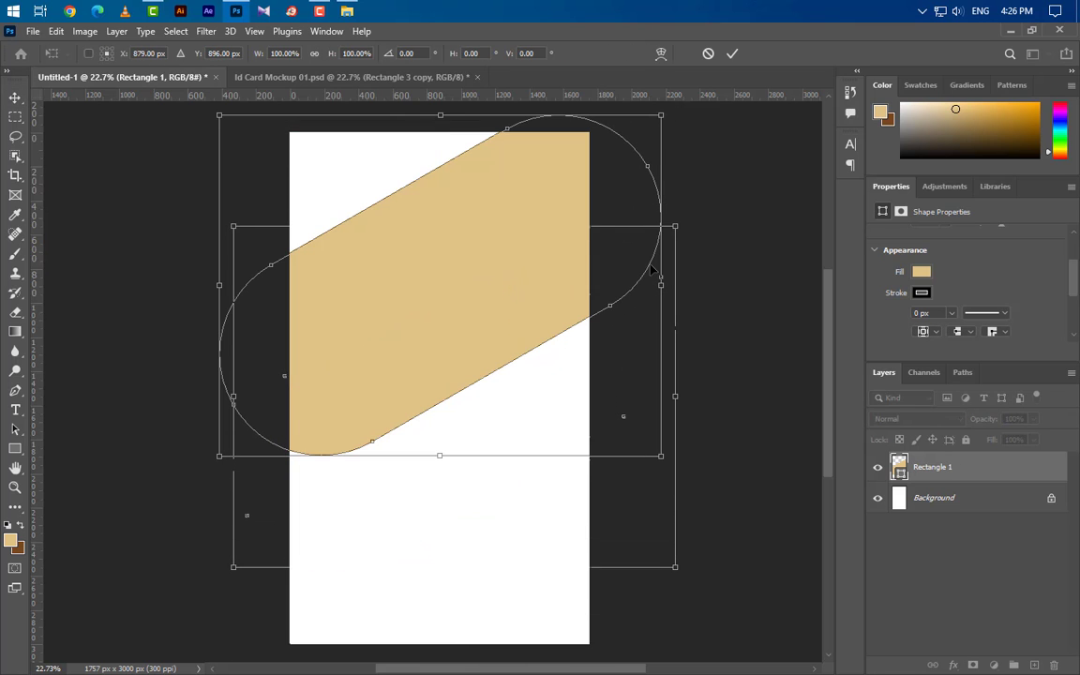
click(732, 54)
scroll(492, 159, up, 2)
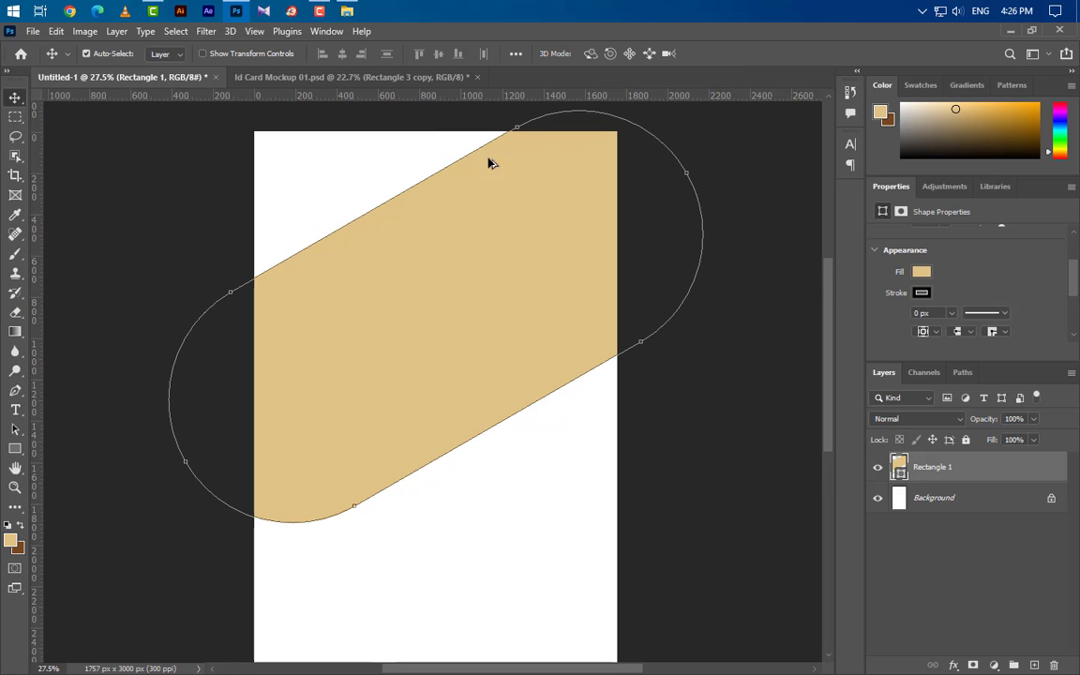
Step: Add a Gradient Overlay to the rectangle layer and use #ff8a00 for the gradient's first colour stop
double_click(1035, 477)
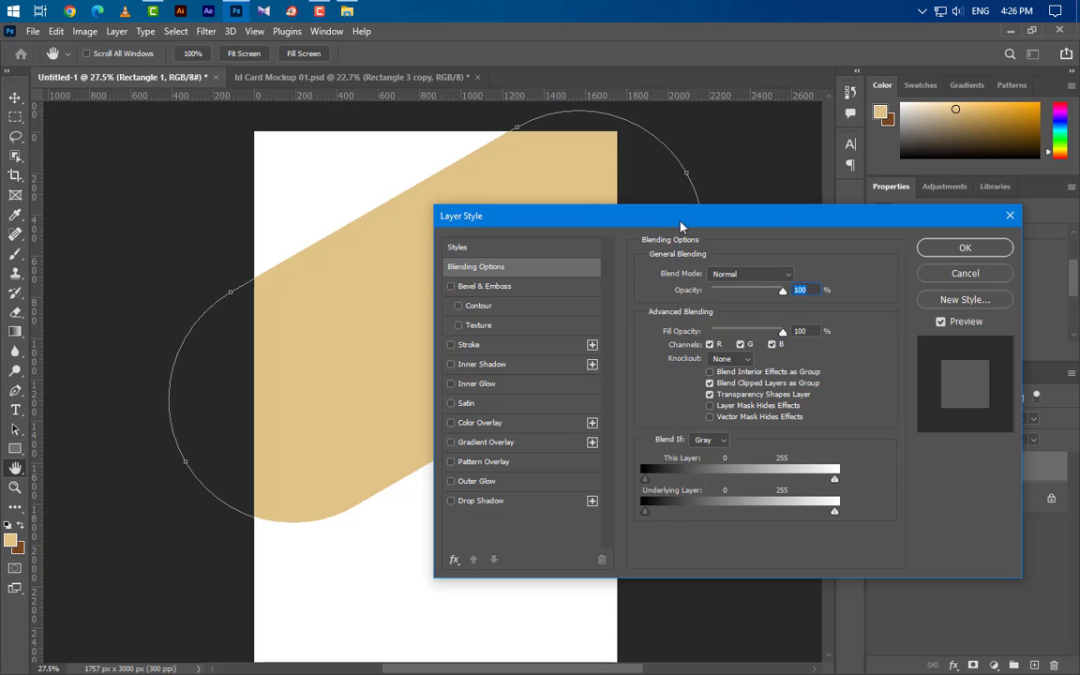
click(668, 409)
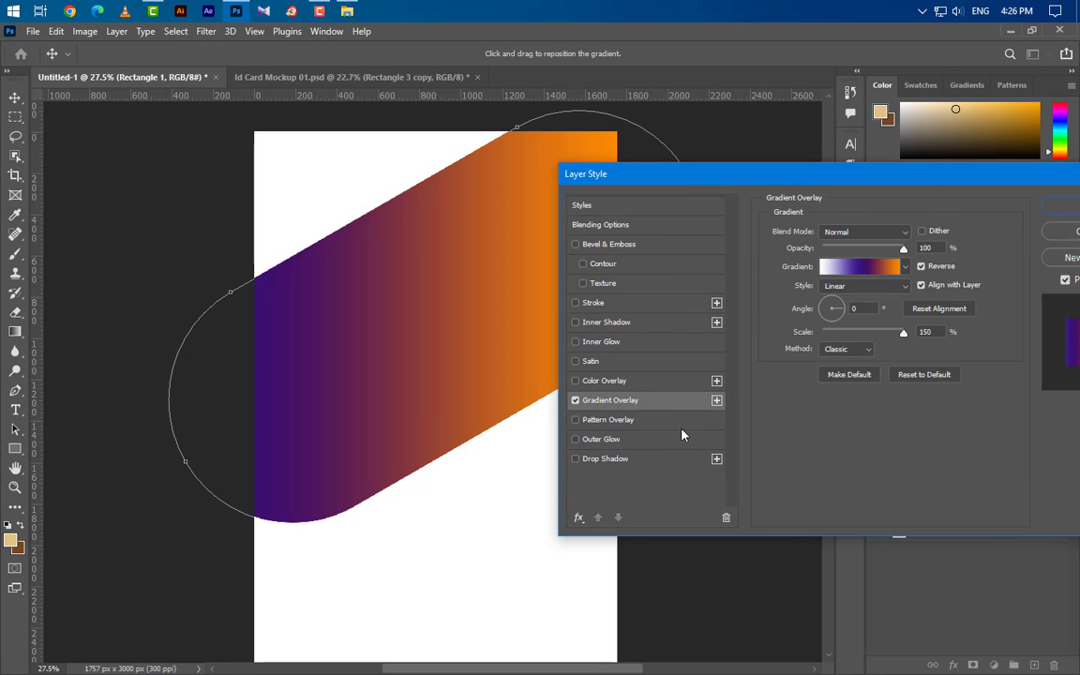
click(872, 267)
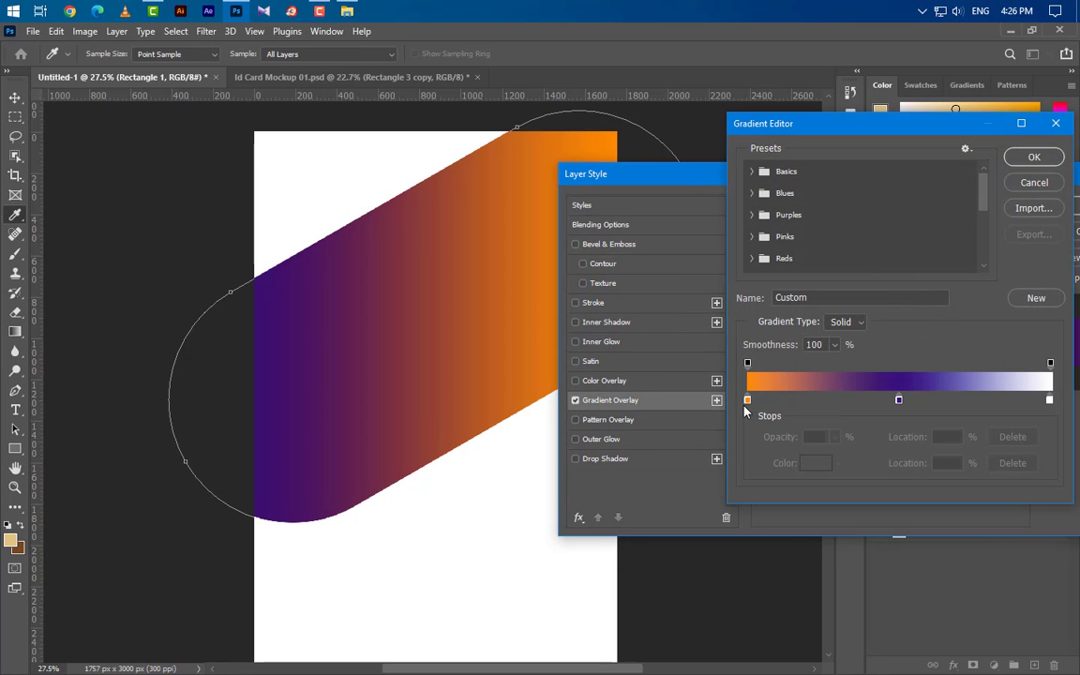
click(747, 402)
click(816, 463)
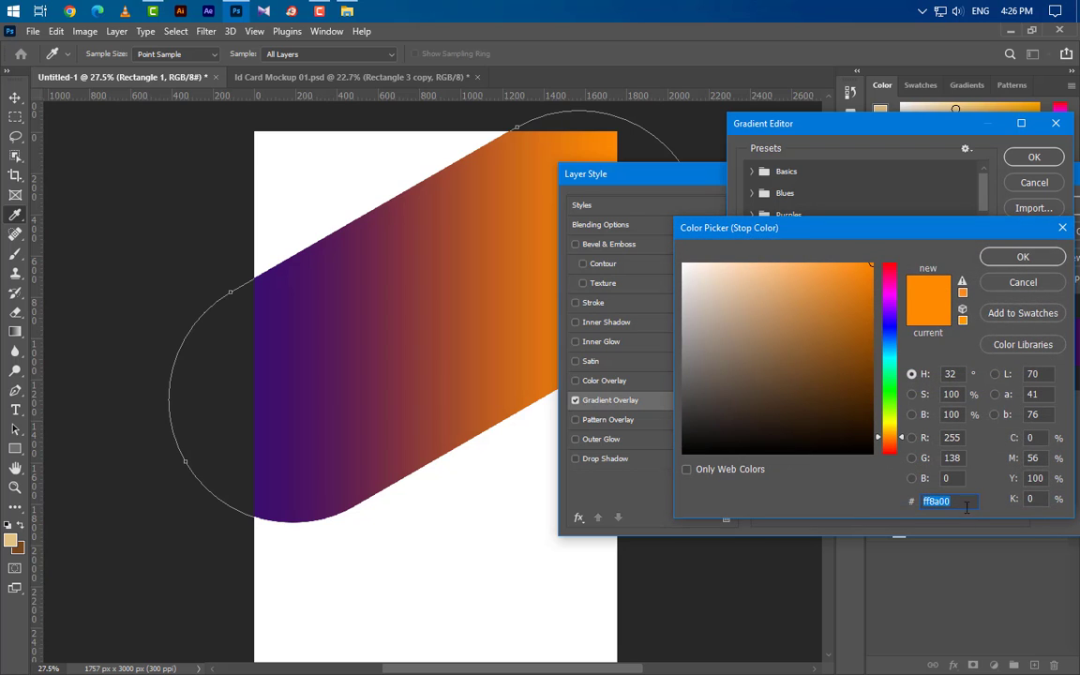
click(1017, 259)
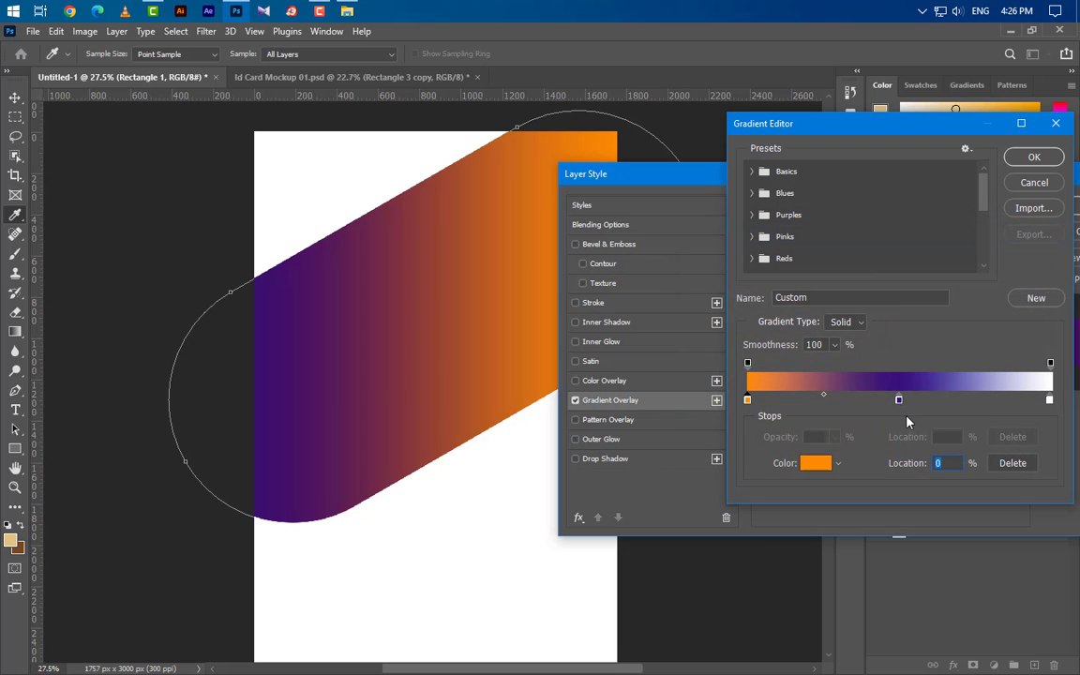
Step: Use #39107d for the overlay gradient's middle stop at 50% and #ffffff for the end stop at 100%
click(899, 400)
double_click(899, 401)
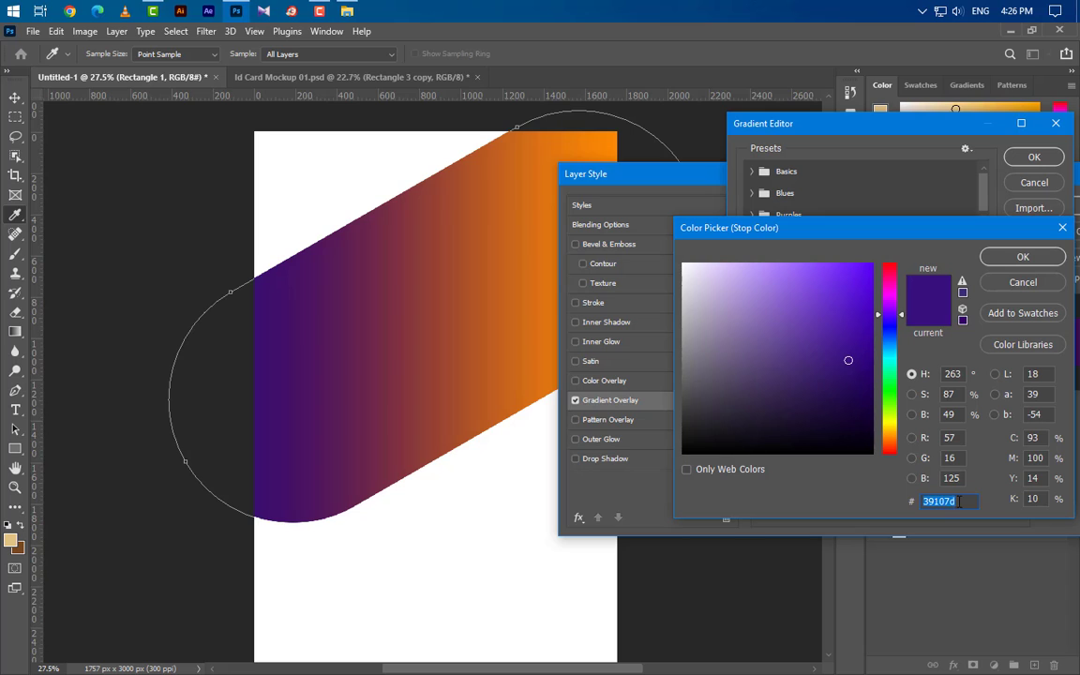
click(987, 263)
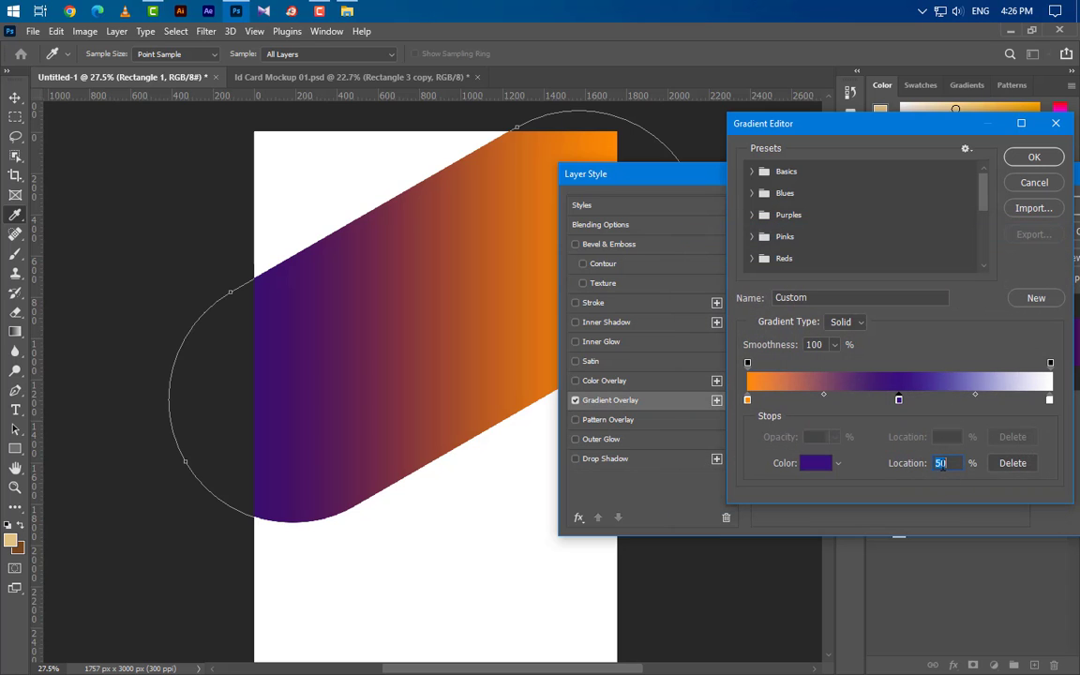
double_click(1049, 401)
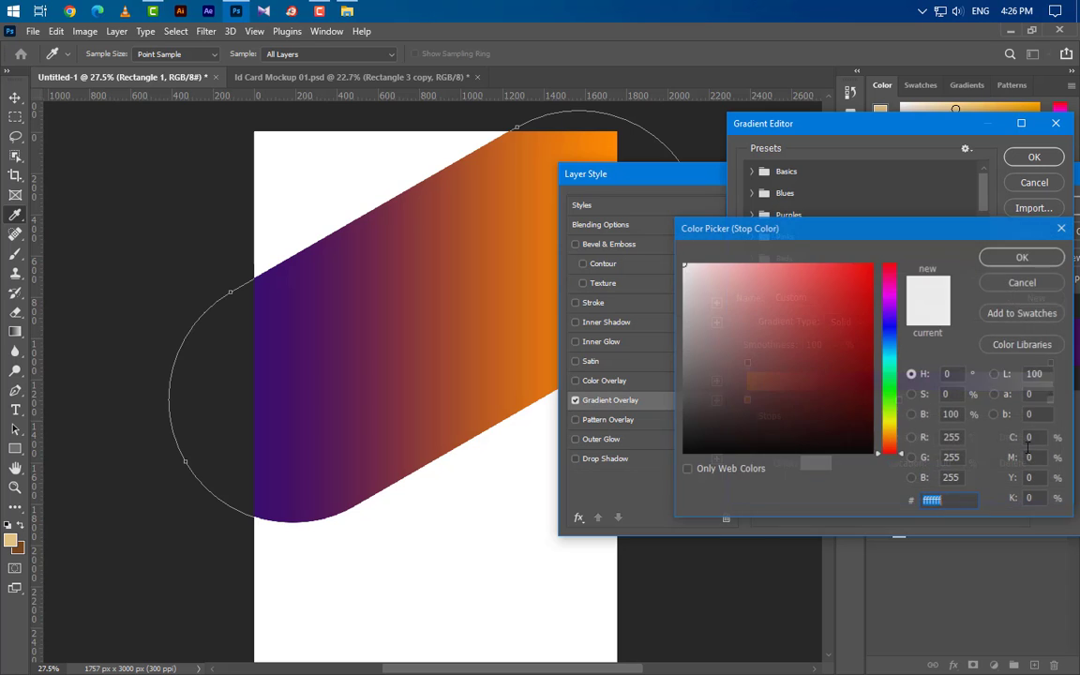
click(1023, 257)
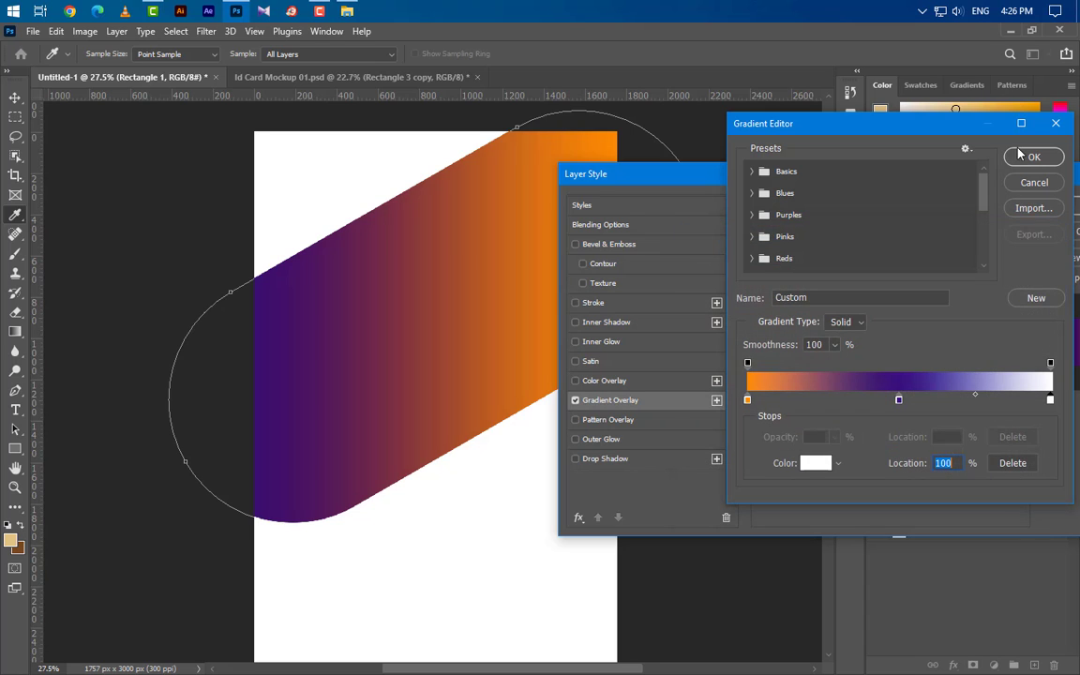
click(1034, 156)
Step: Apply the reversed linear Gradient Overlay at 0° and 150% scale, and convert the rectangle layer to a smart object
click(935, 248)
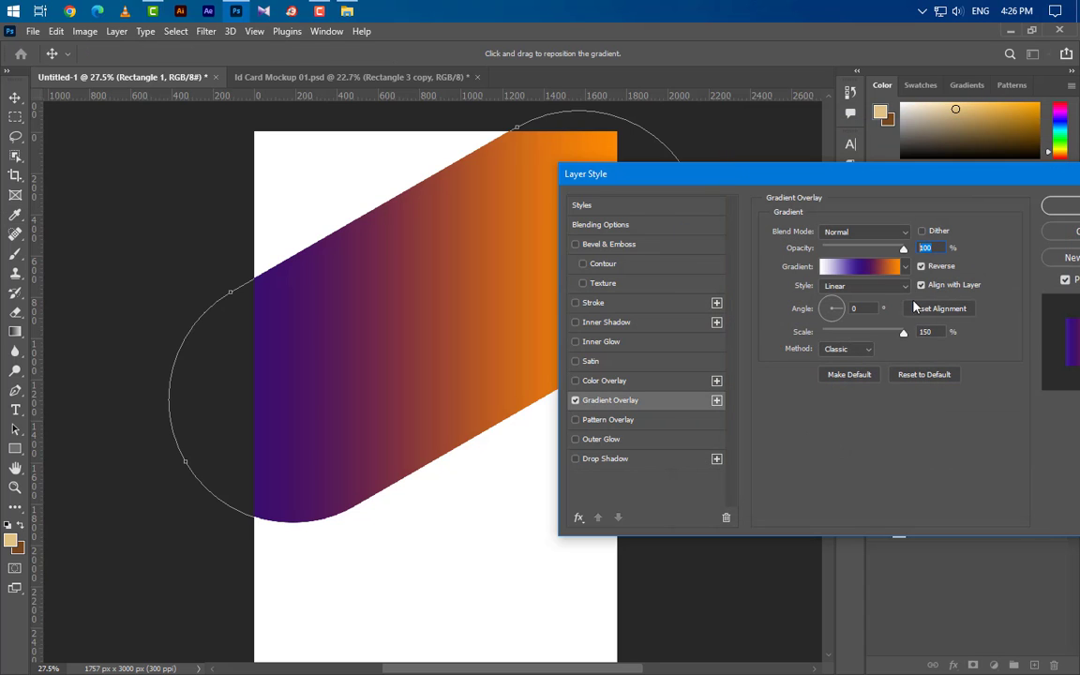
click(775, 281)
click(1071, 205)
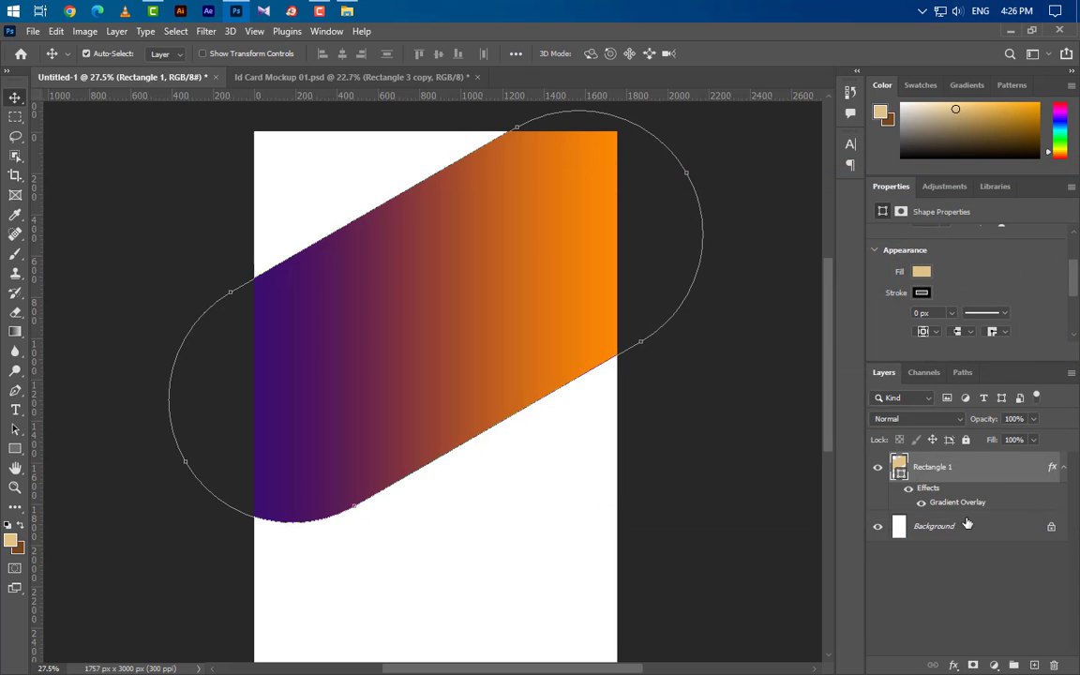
right_click(1018, 475)
click(918, 256)
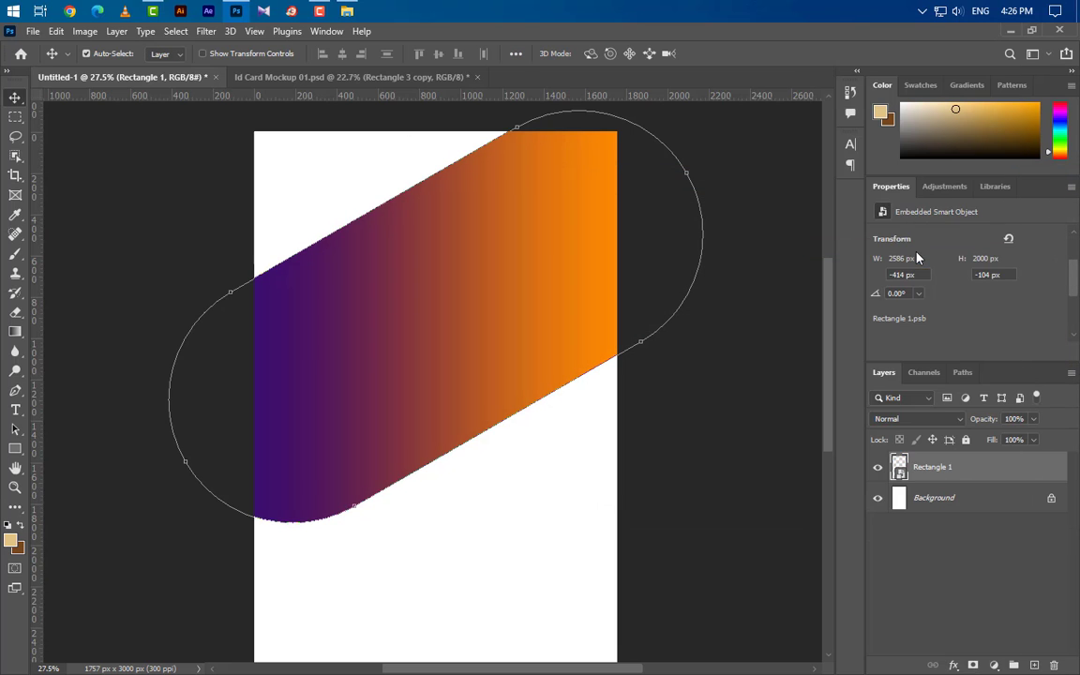
Step: Add a Stroke effect to the smart object layer, 15 px wide, positioned Outside, with Normal blending at 100% opacity
double_click(1006, 479)
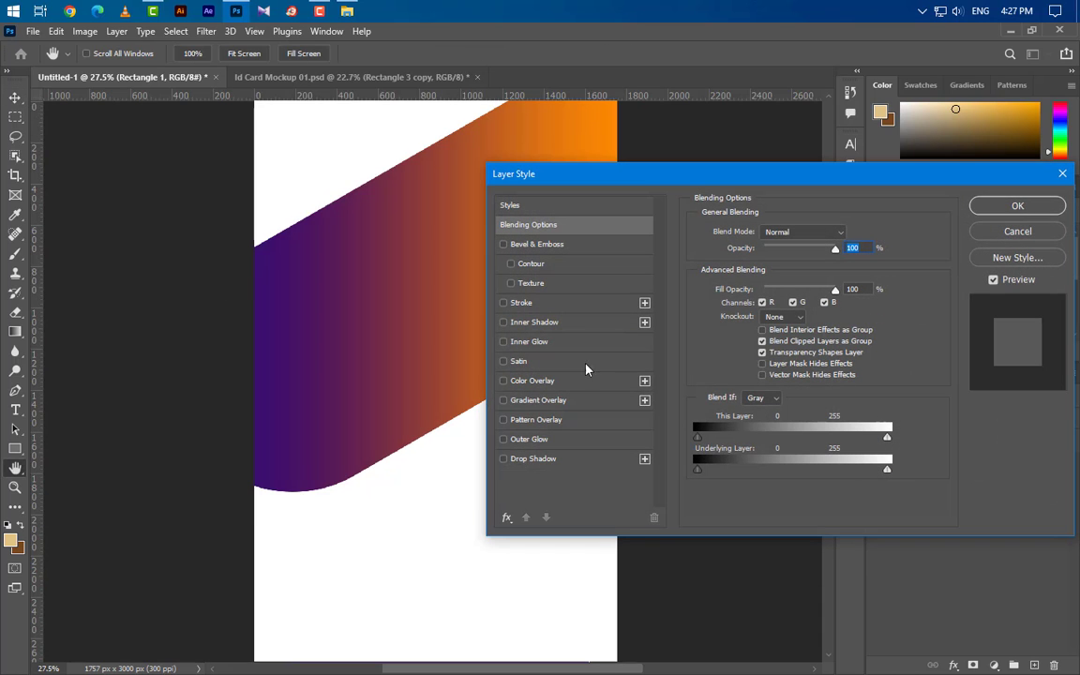
click(549, 305)
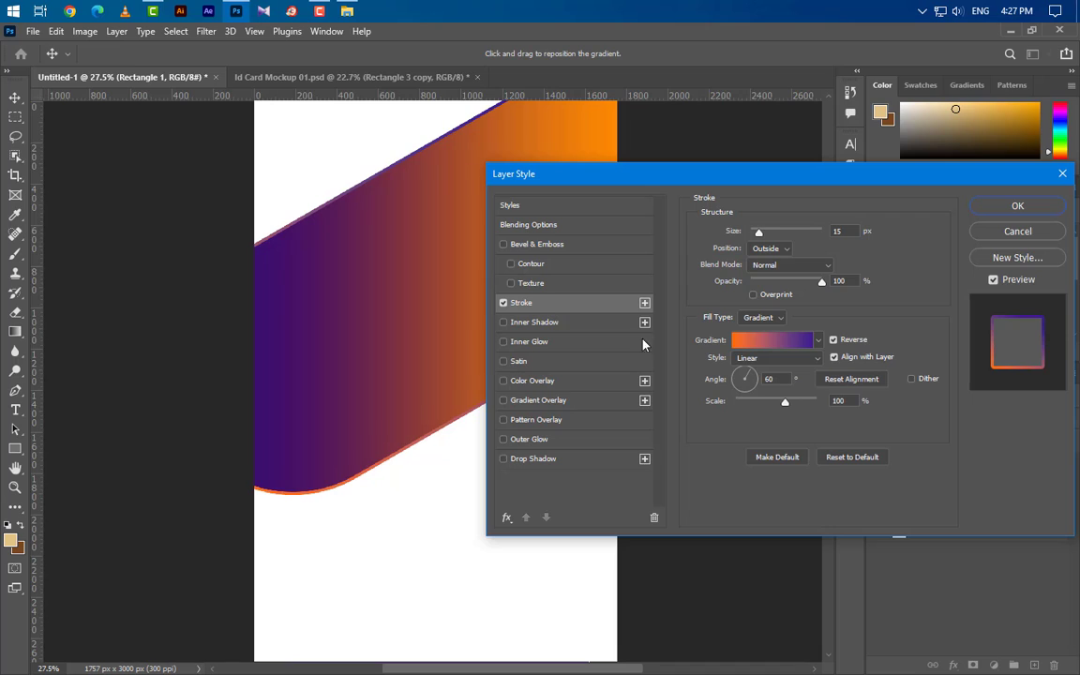
drag(847, 232, 826, 229)
click(773, 249)
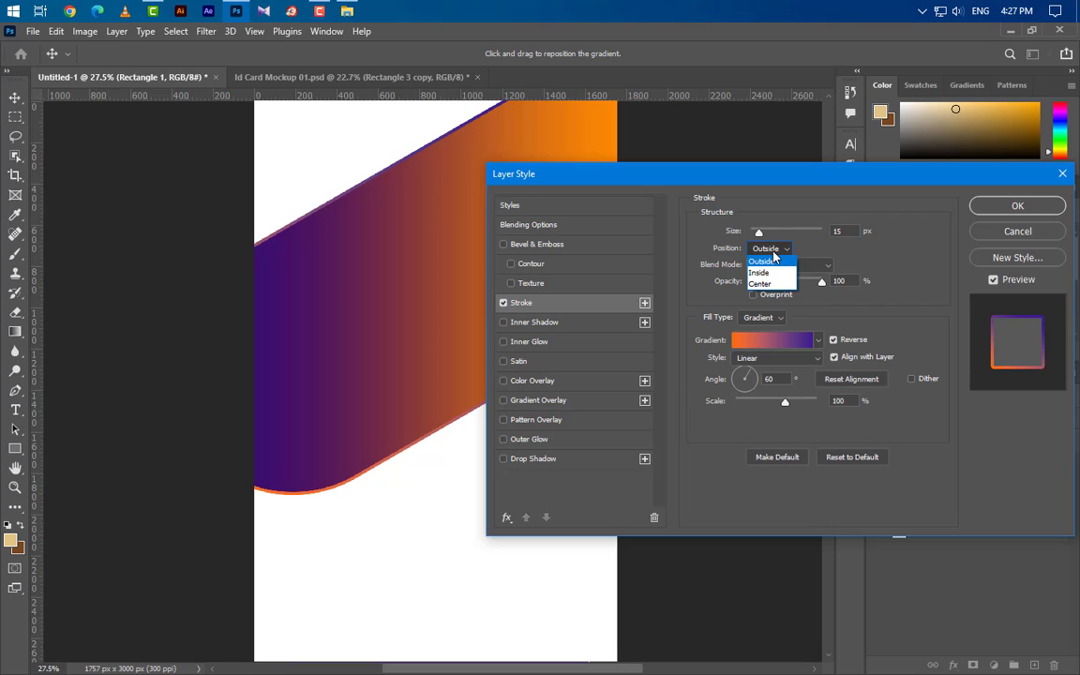
click(774, 262)
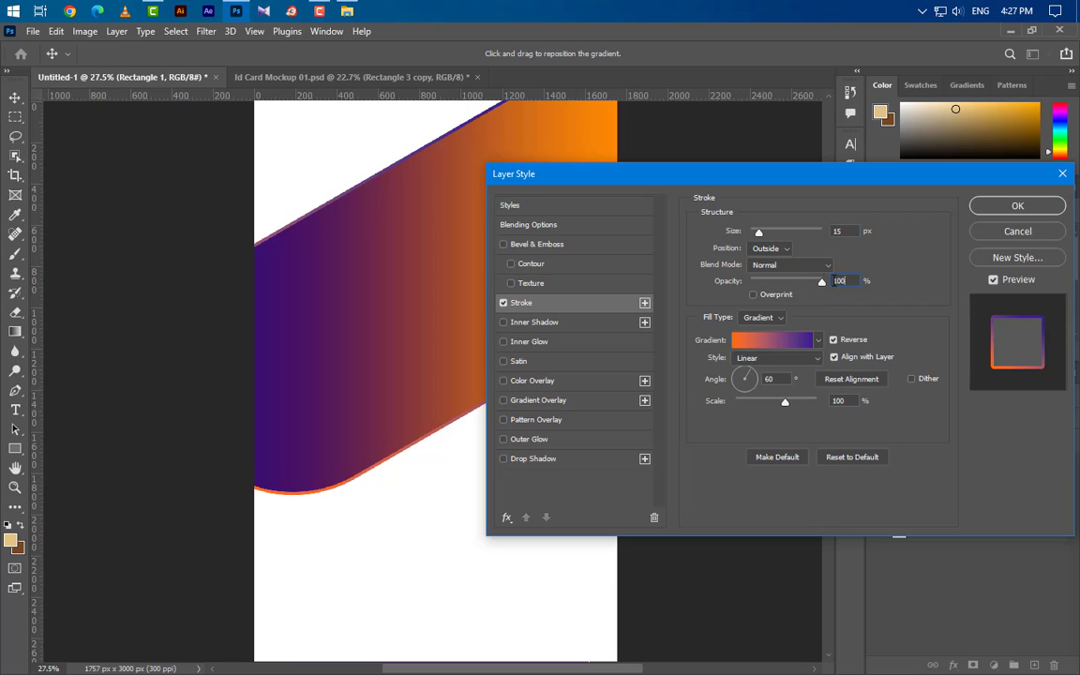
Step: Give the stroke a Gradient fill type and use #3f1c8c for the gradient's first colour stop
click(762, 317)
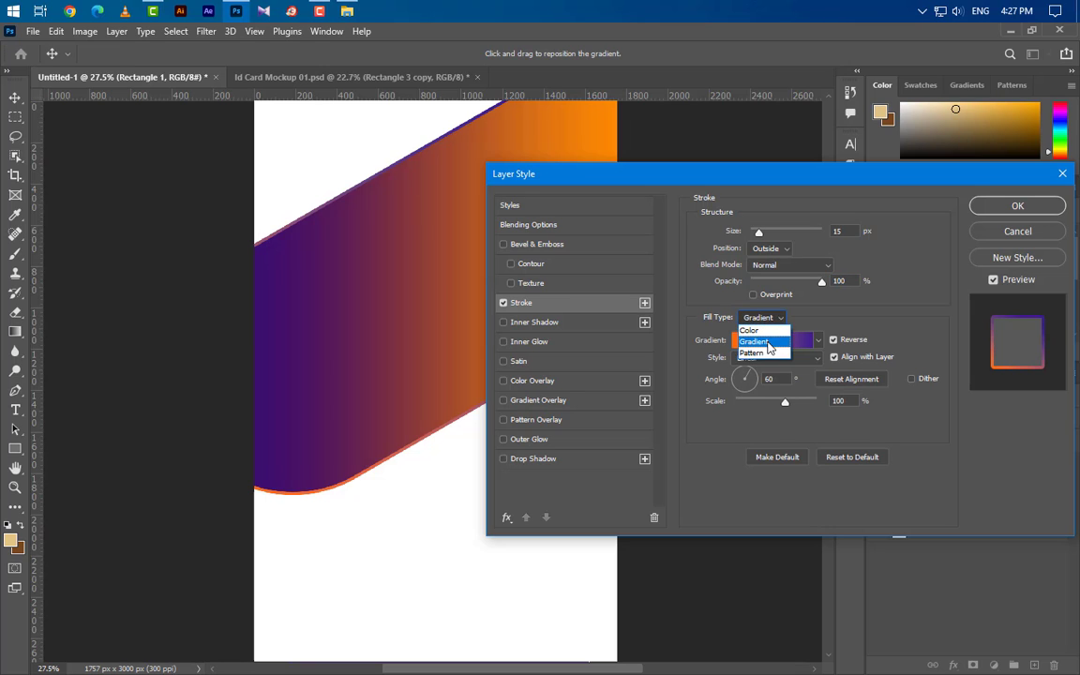
click(769, 342)
click(769, 342)
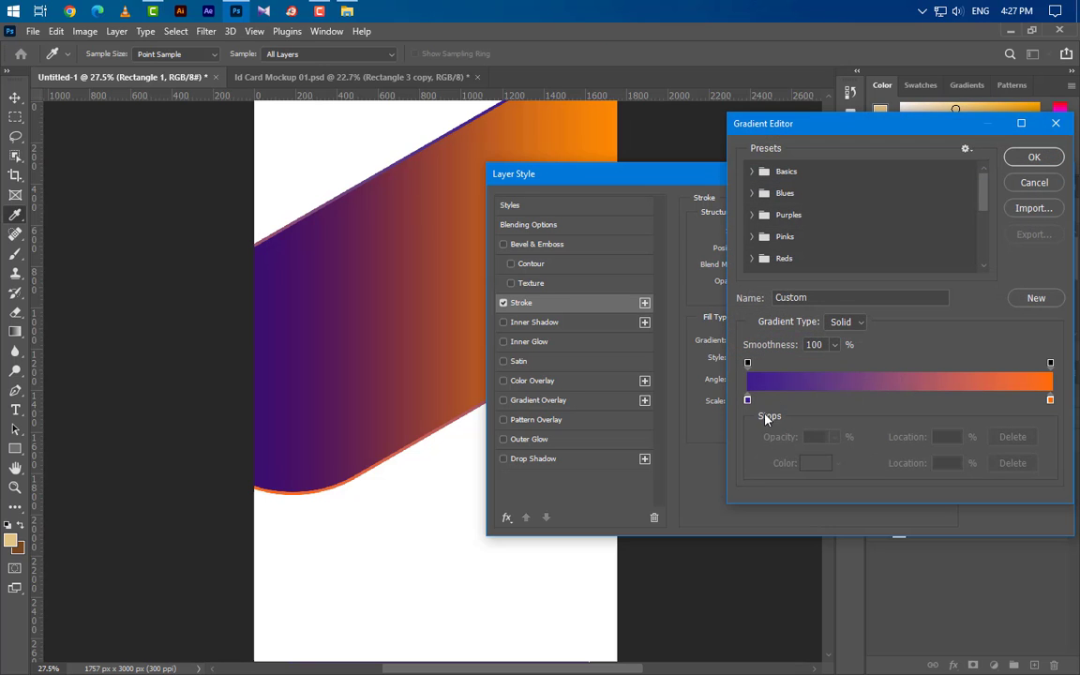
click(749, 402)
double_click(749, 402)
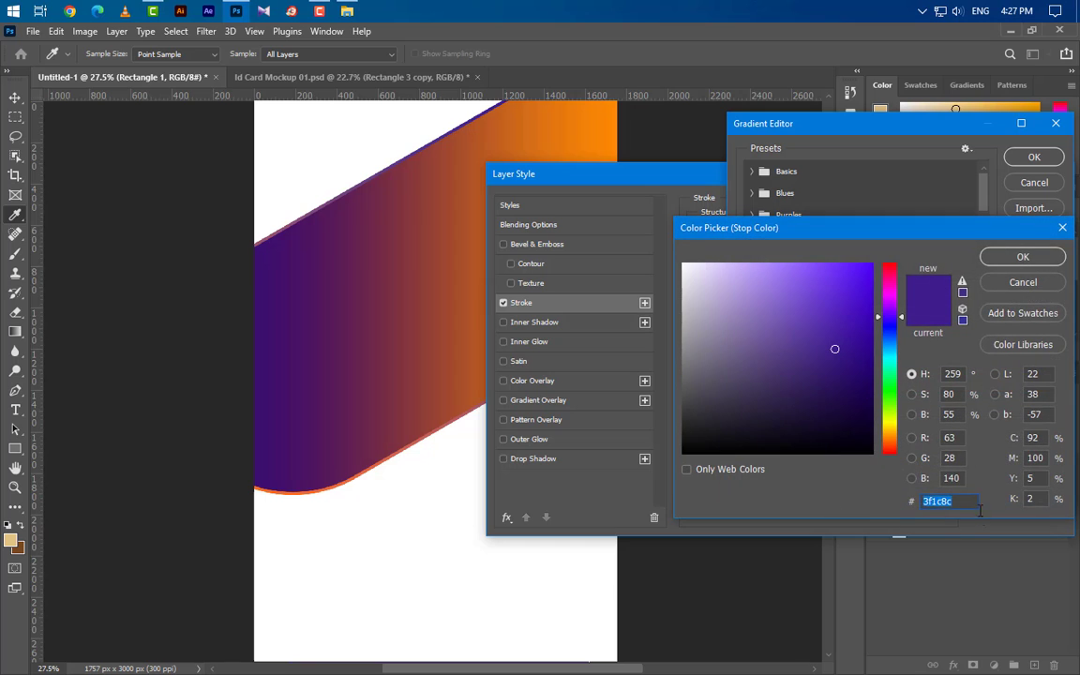
click(1023, 256)
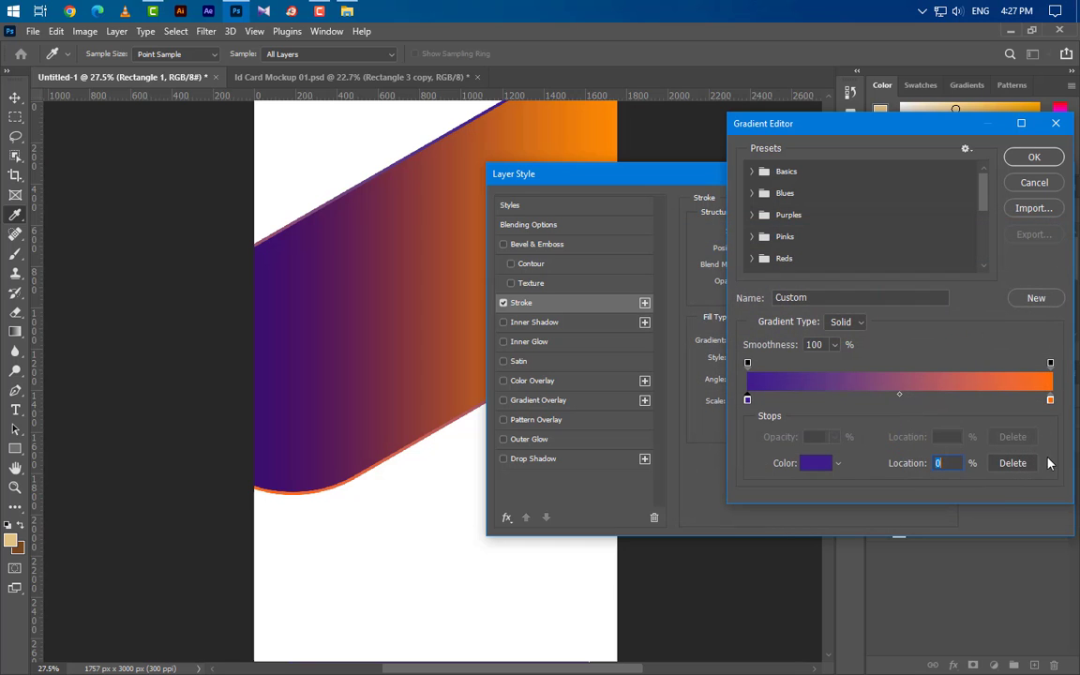
Step: Use #ff6c04 for the stroke gradient's end stop at 100% and apply the reversed linear stroke at 60° and 100% scale
click(1050, 401)
double_click(1050, 401)
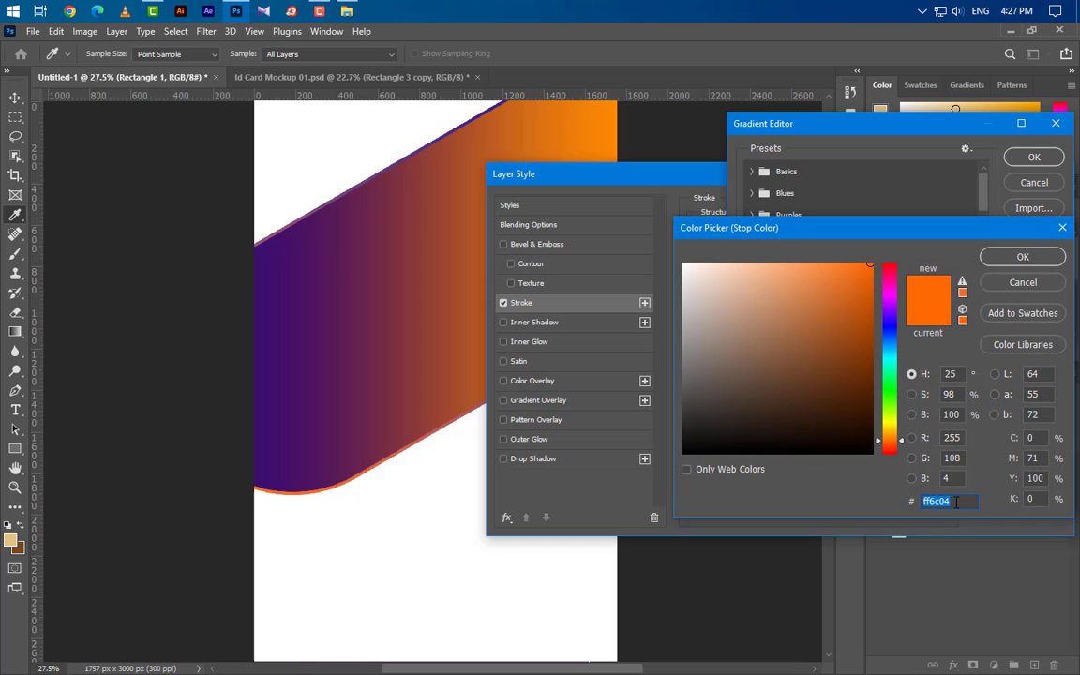
key(Return)
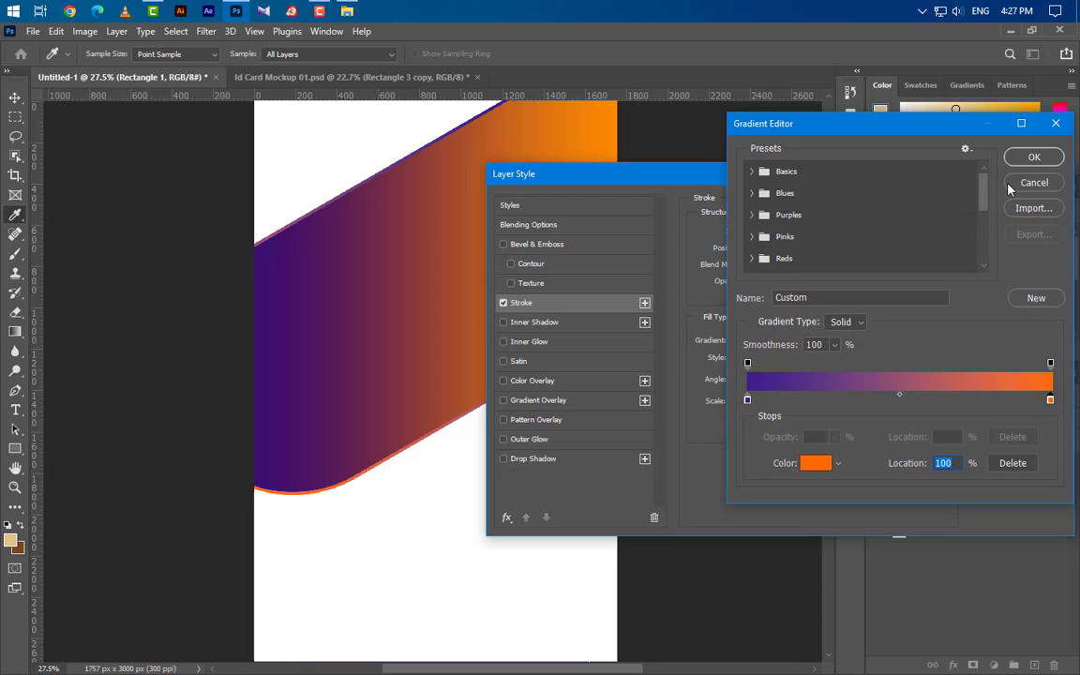
click(1022, 159)
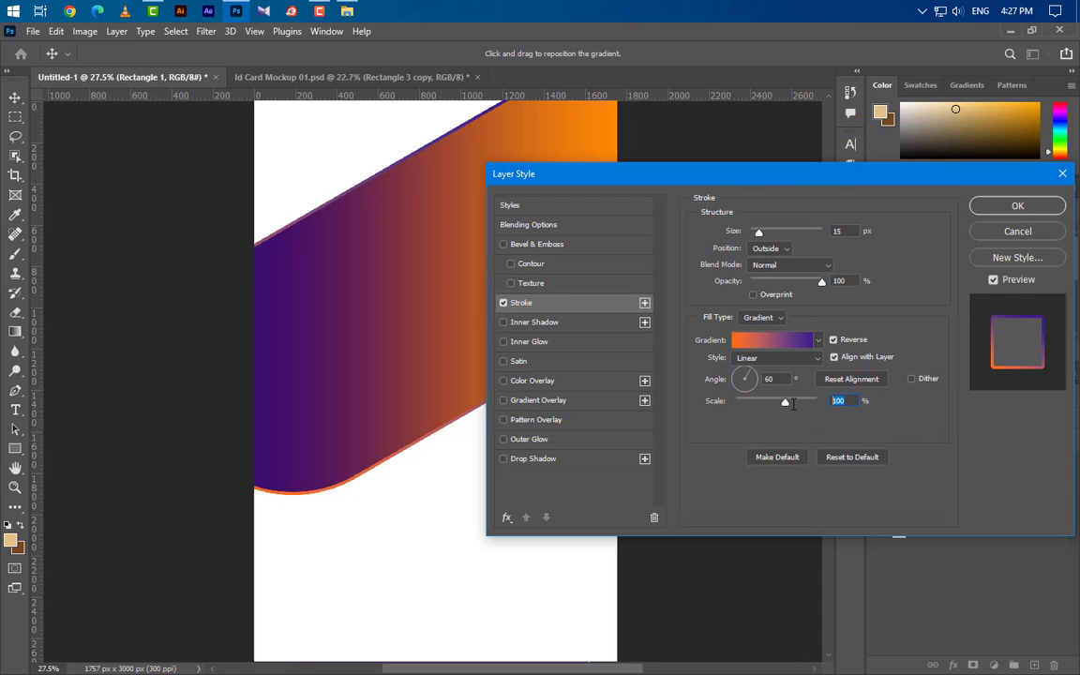
drag(775, 379, 755, 380)
click(1013, 206)
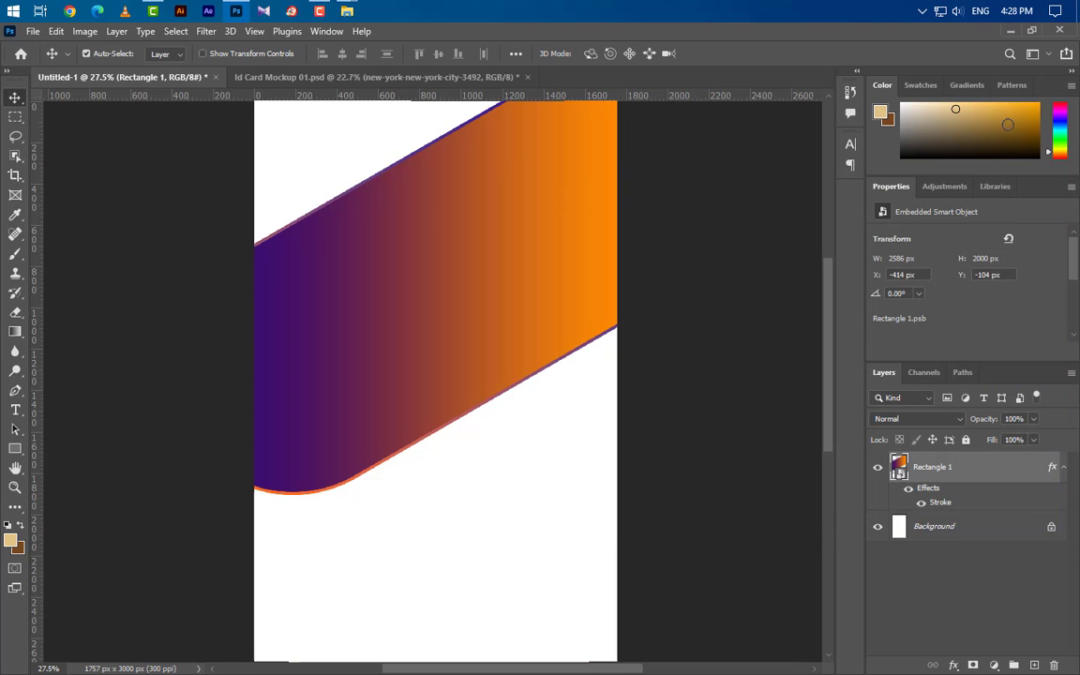
Step: Place the City 1 picture from the City folder on the card and scale it to about 42%, aligned with the top edge
click(1012, 30)
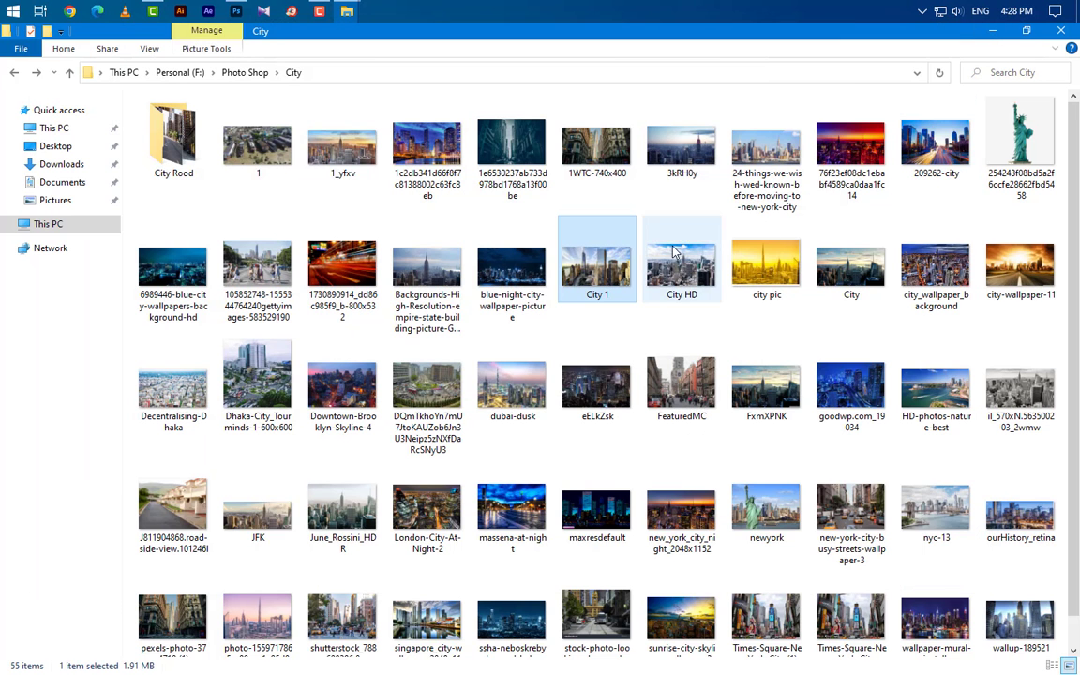
drag(370, 105, 489, 152)
scroll(507, 375, up, 3)
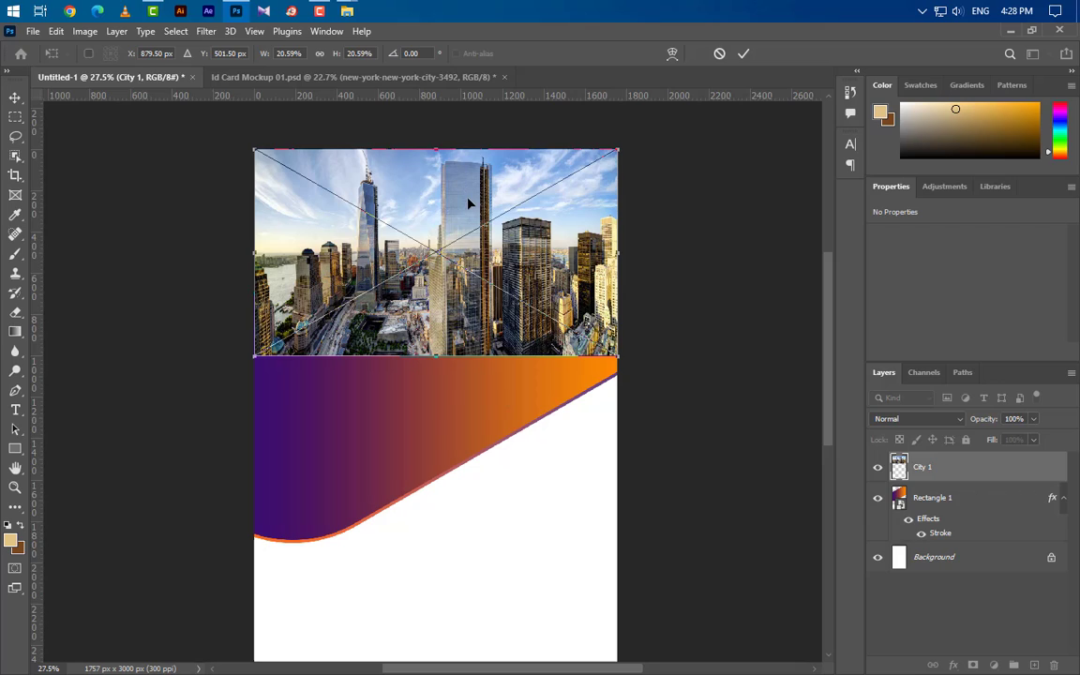
drag(469, 204, 469, 204)
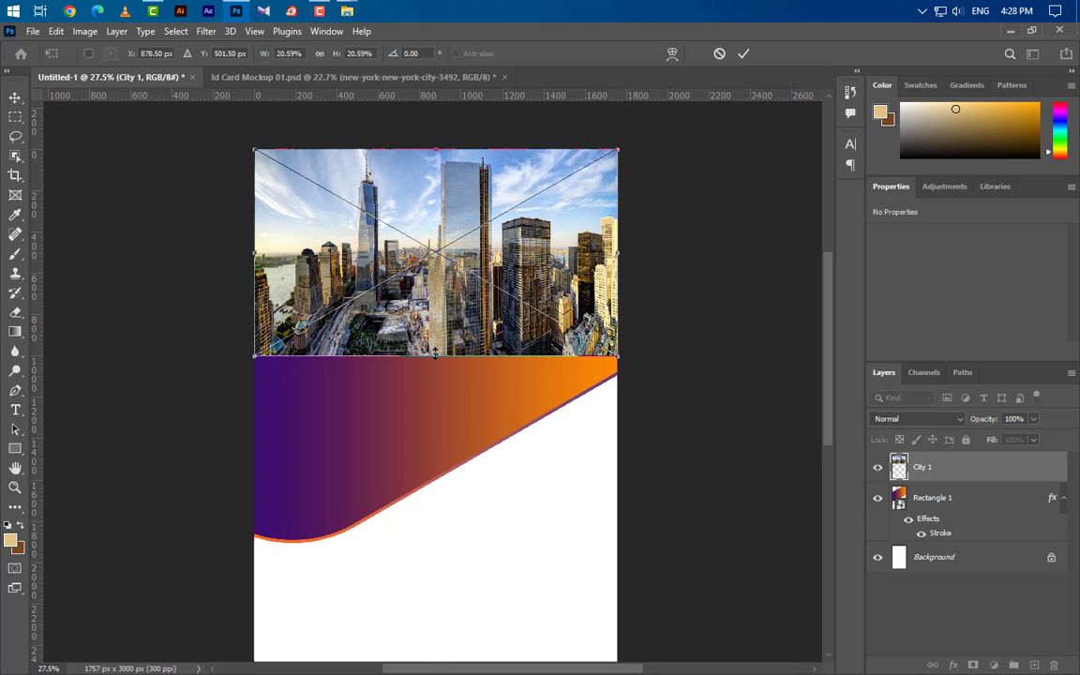
drag(435, 354, 446, 571)
click(742, 53)
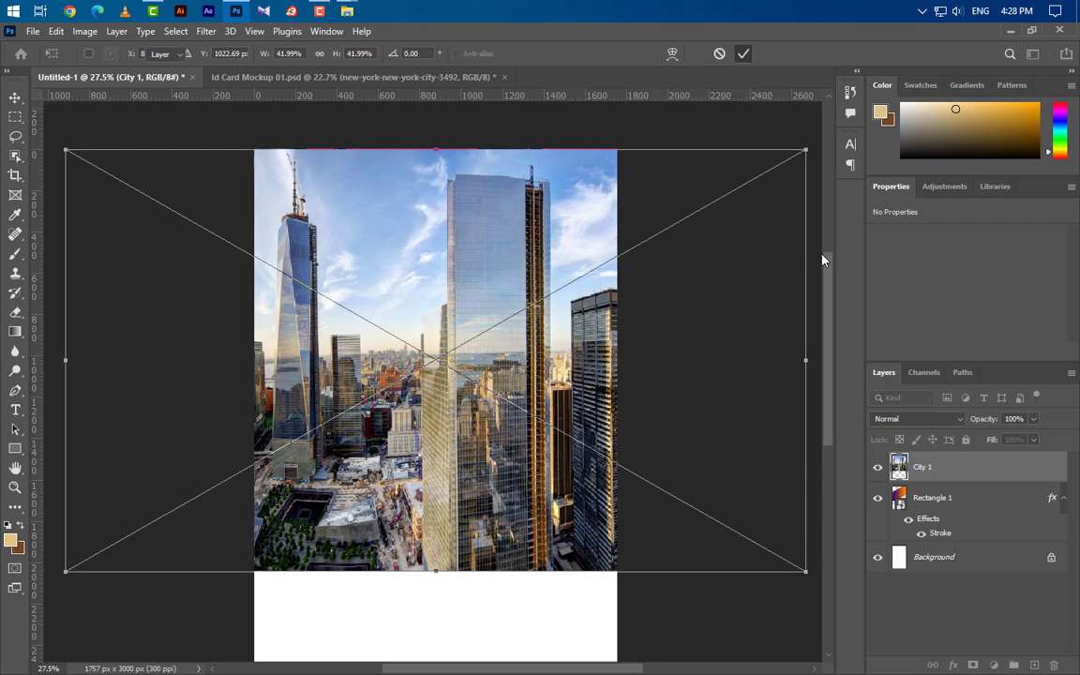
Step: Clip the City 1 layer to the rotated rectangle and shift the picture right to about X -258 px
right_click(1021, 472)
click(881, 380)
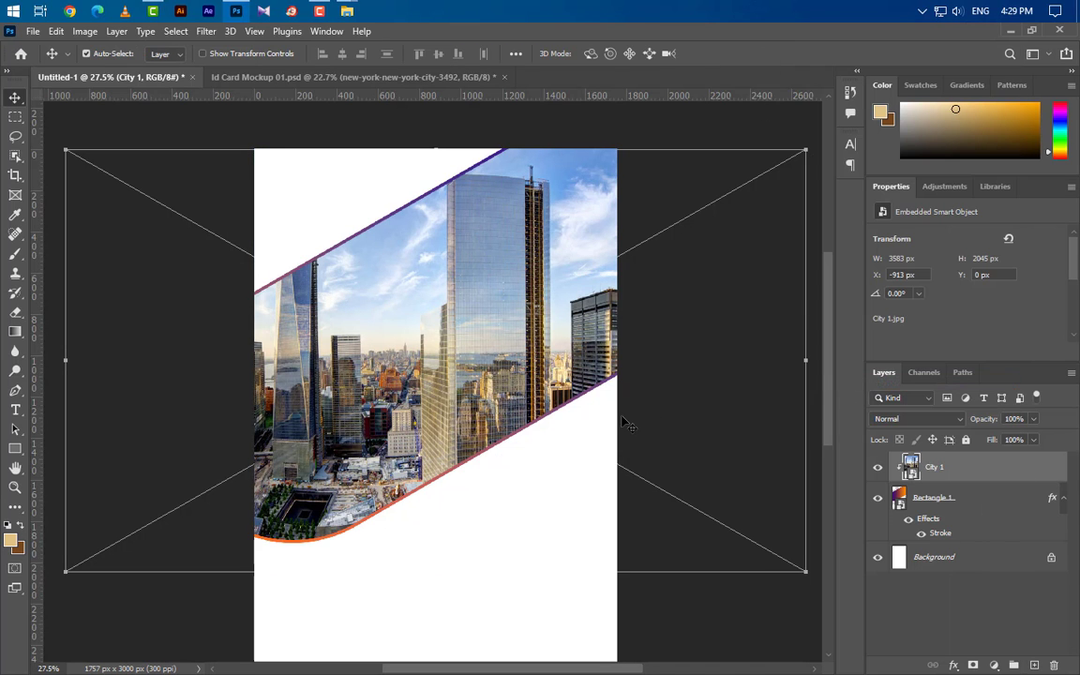
key(ctrl+minus)
key(ctrl+t)
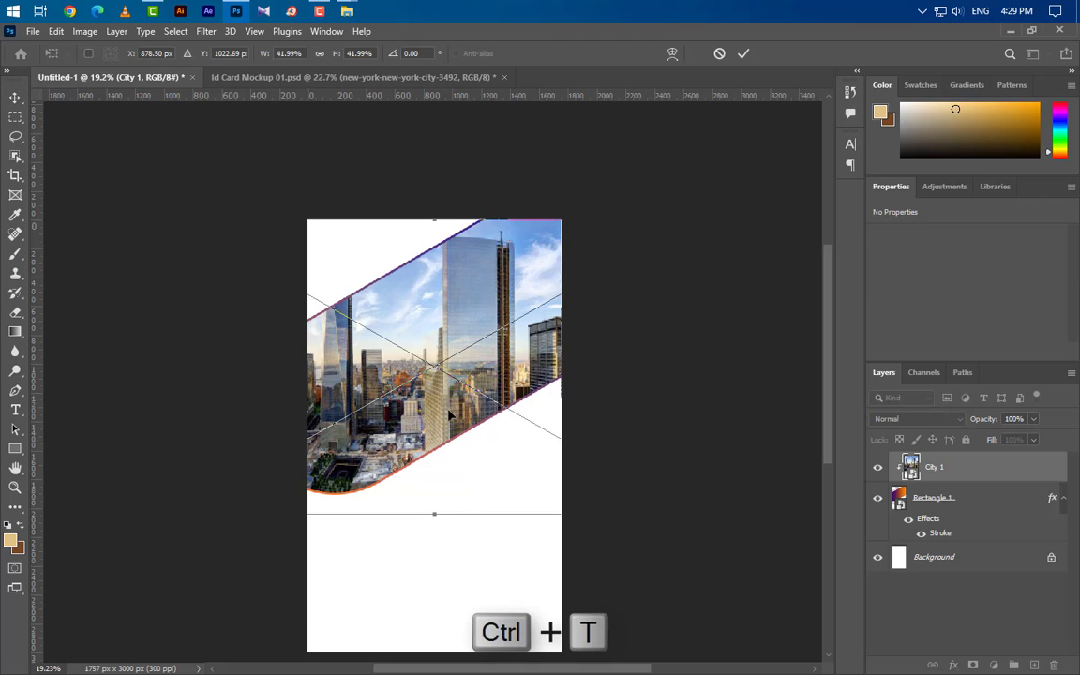
drag(477, 413, 550, 414)
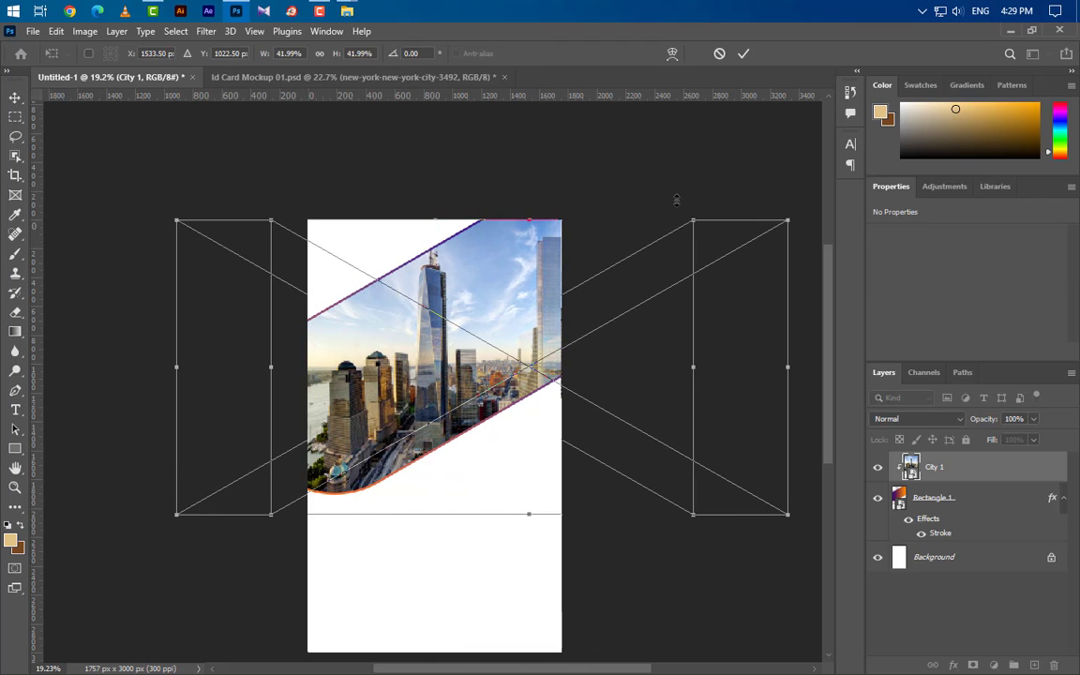
key(Return)
Step: Set the City 1 layer's blend mode to Luminosity
click(947, 419)
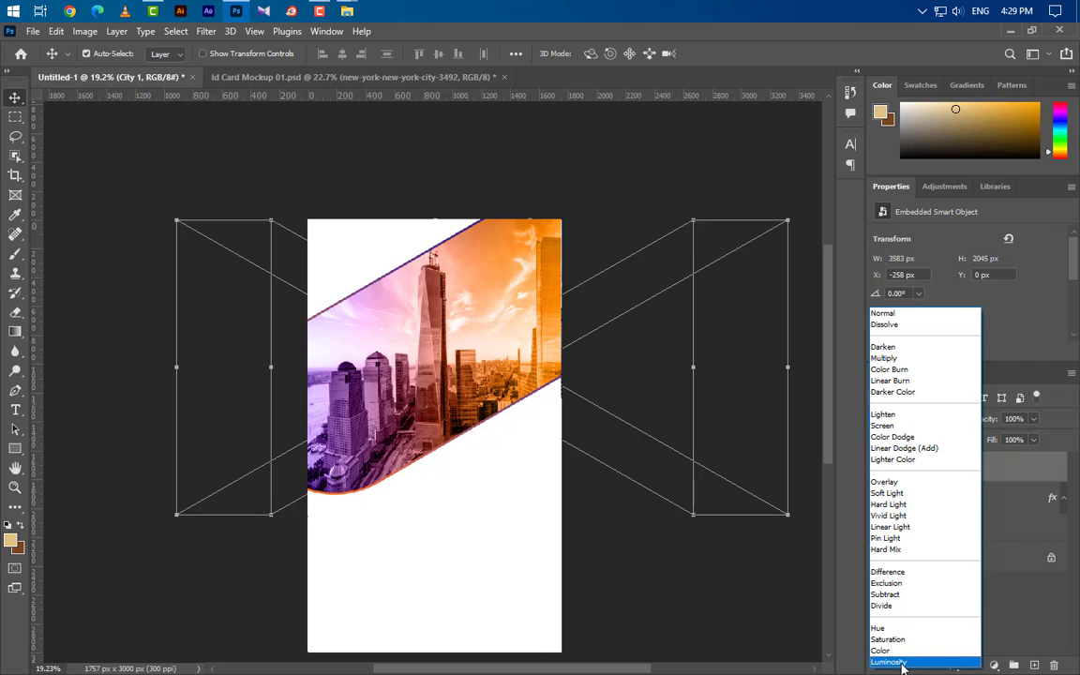
click(891, 662)
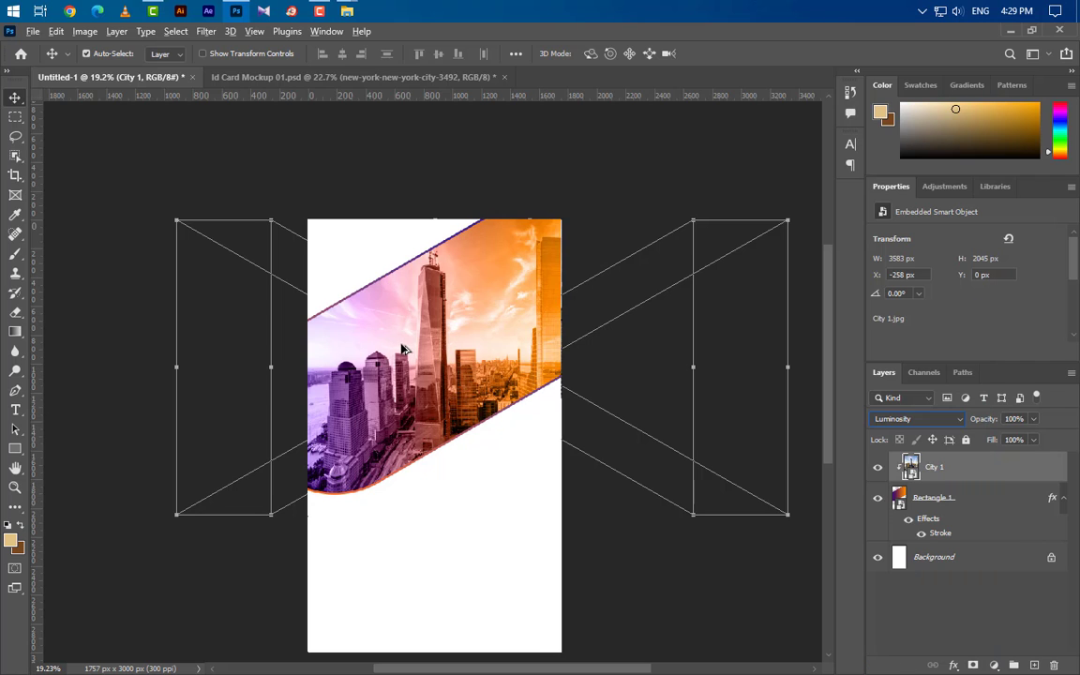
scroll(403, 349, up, 3)
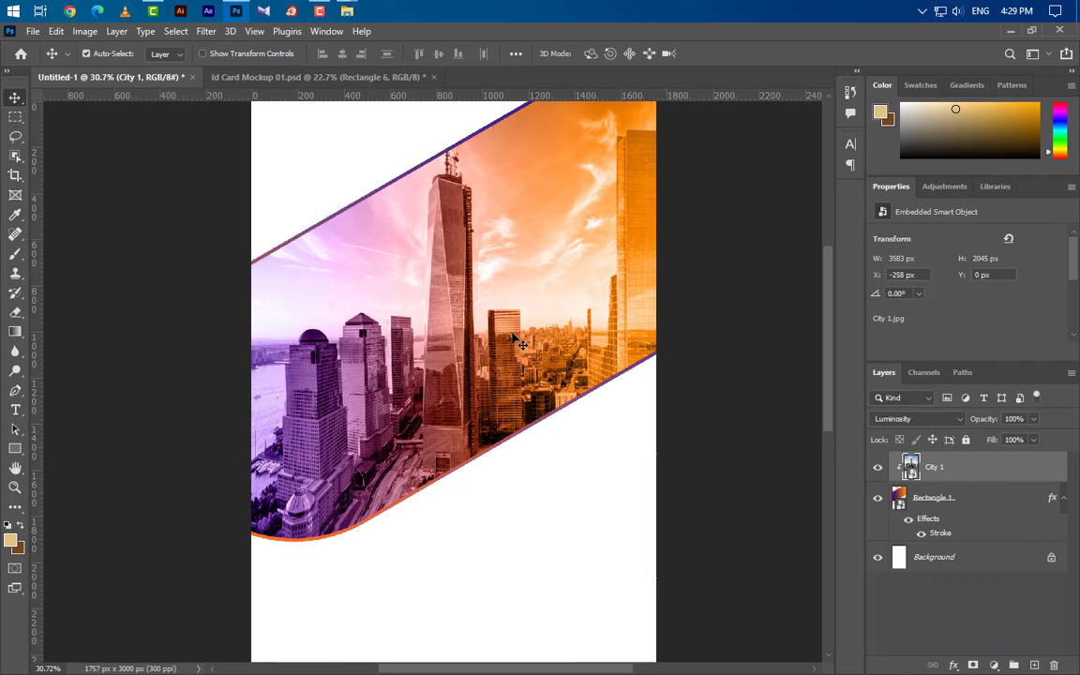
Step: Draw a wide rectangle about 2694 px across directly above the Background layer and set its height to 630 px
click(938, 559)
click(15, 449)
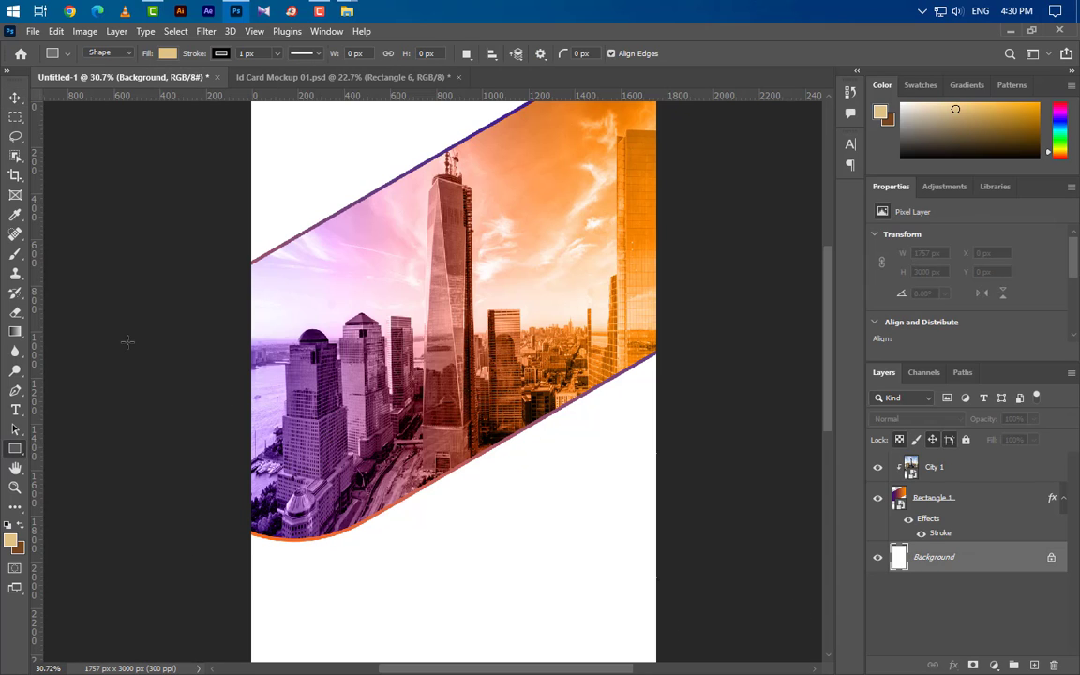
drag(128, 343, 749, 495)
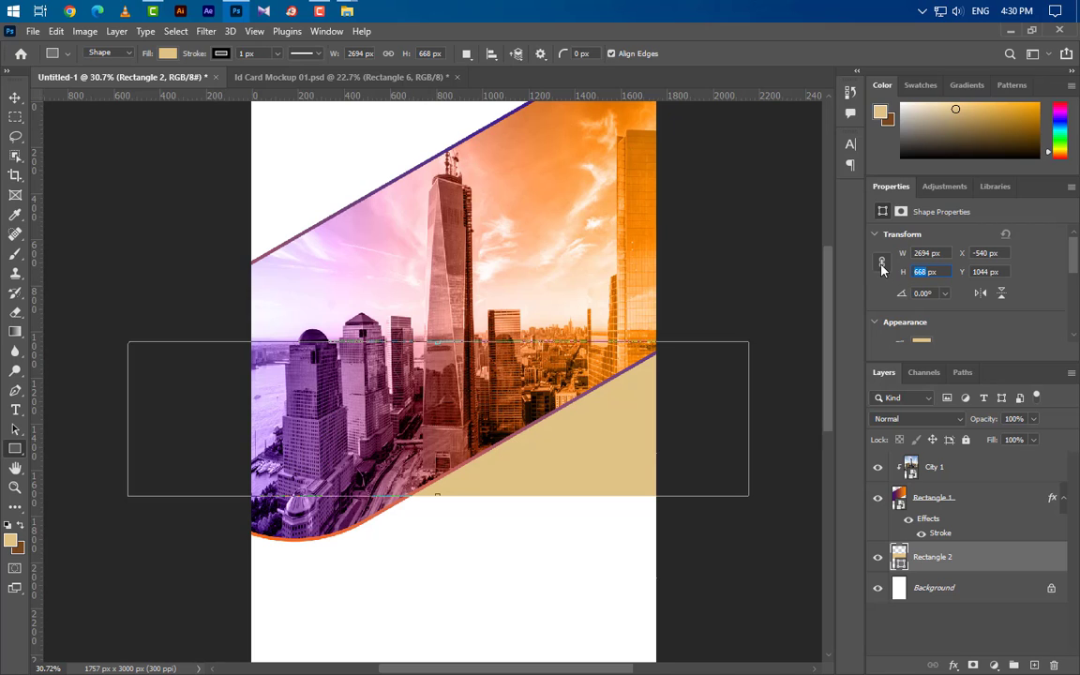
text(6)
key(Return)
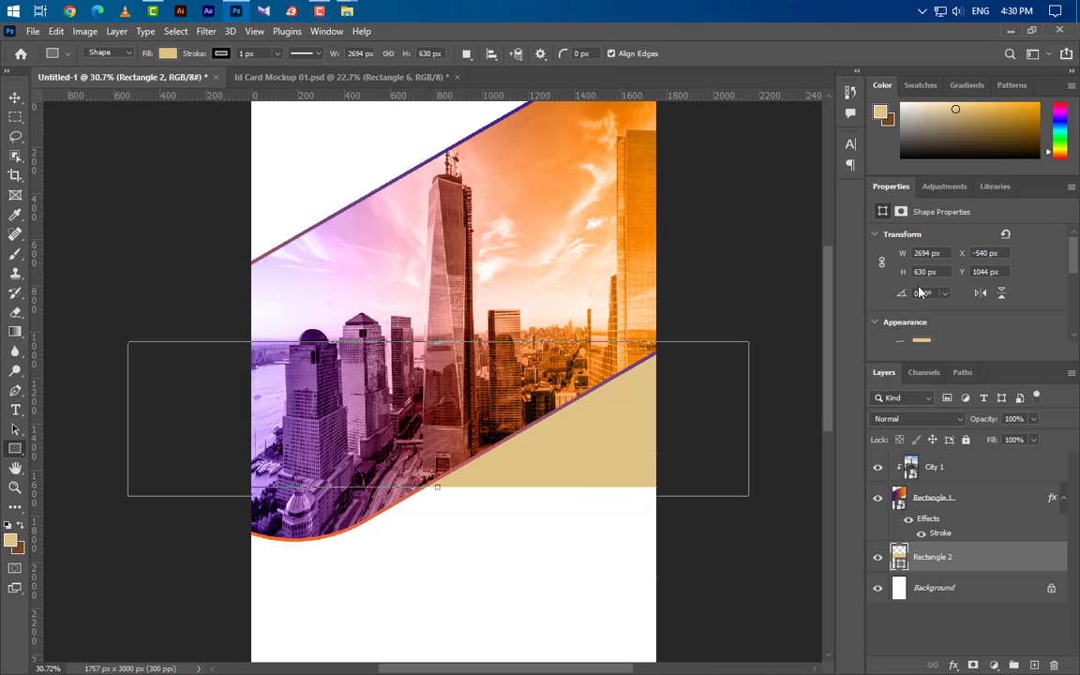
Step: Set the new rectangle's width to 3200 px and rotate it by 30°
double_click(926, 253)
text(3200)
key(Return)
double_click(928, 293)
text(30)
key(Return)
scroll(574, 416, down, 1)
scroll(573, 416, down, 1)
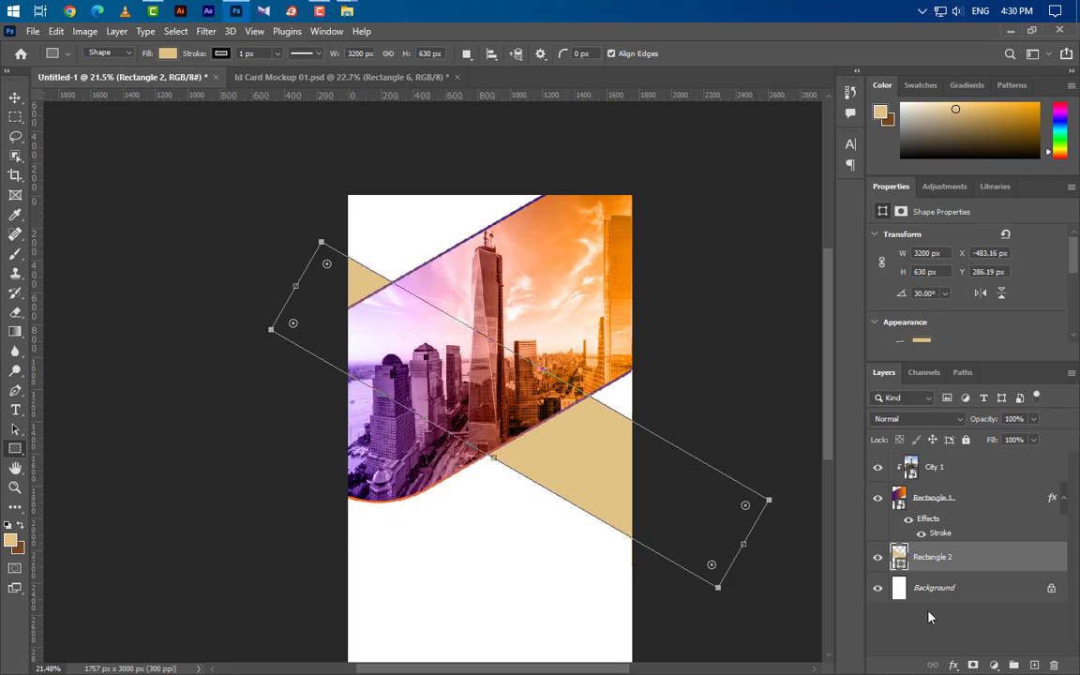
Step: Add a reversed linear Gradient Overlay in white, purple and orange to the Rectangle 2 layer at 0° and 140% scale
double_click(984, 557)
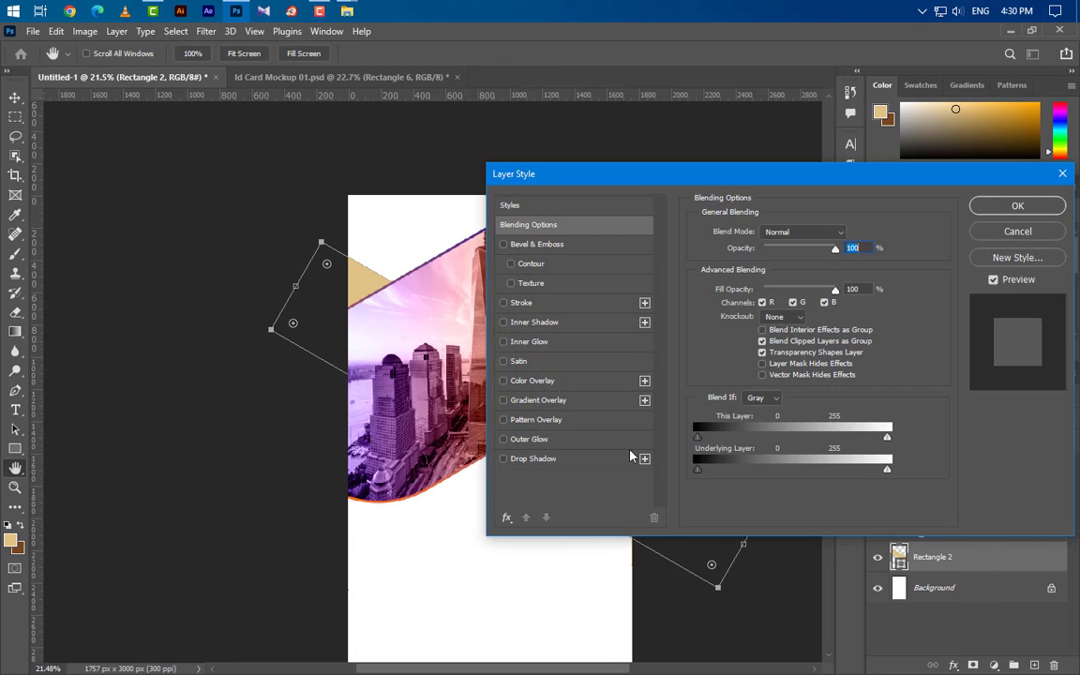
click(539, 400)
drag(765, 187, 892, 194)
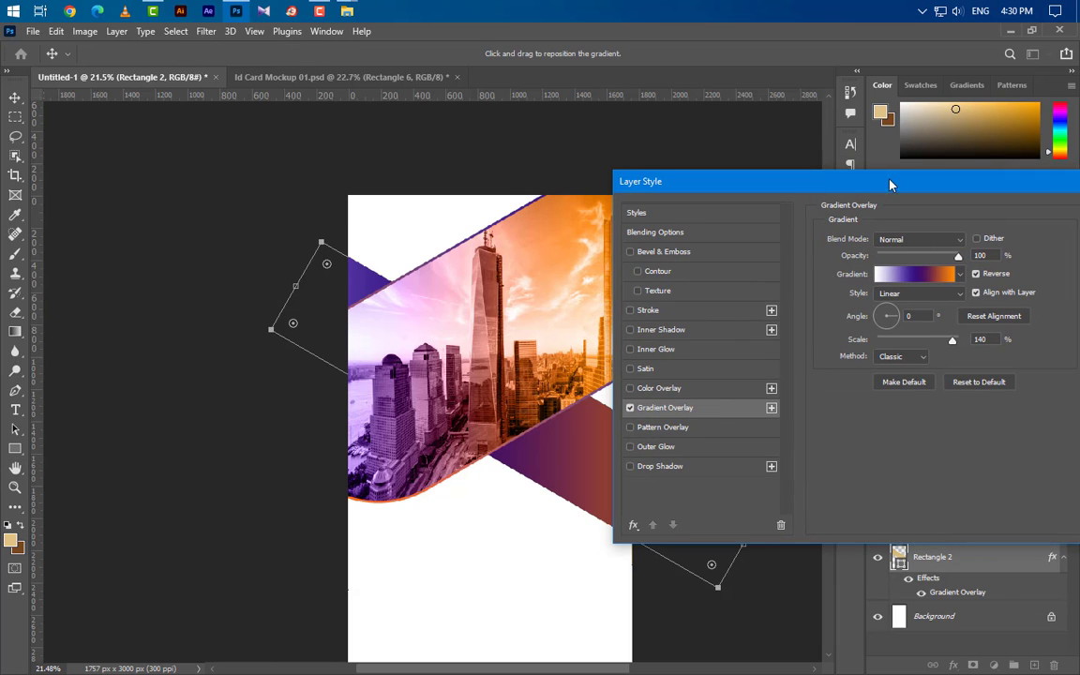
click(909, 273)
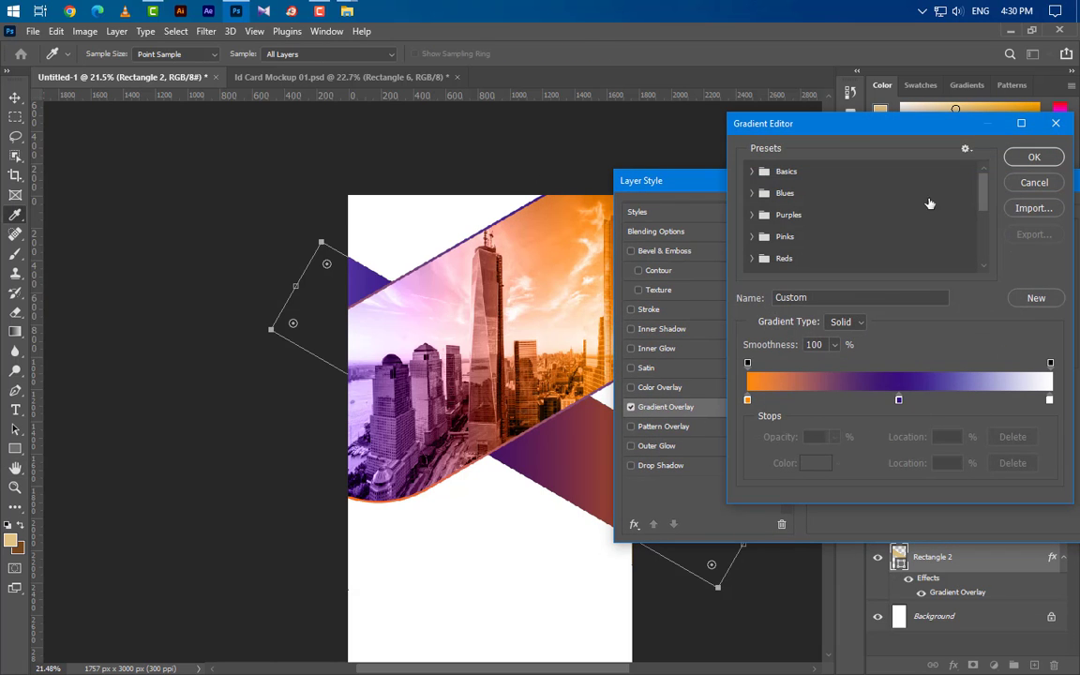
click(1033, 157)
drag(1060, 184, 931, 185)
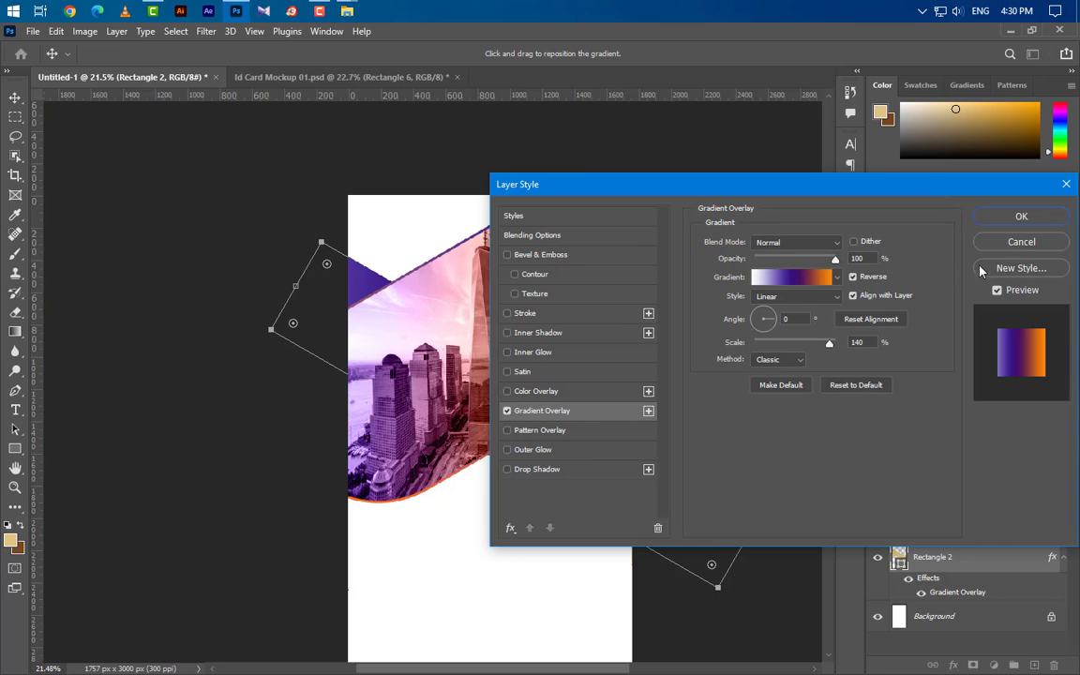
click(1024, 219)
scroll(491, 397, up, 2)
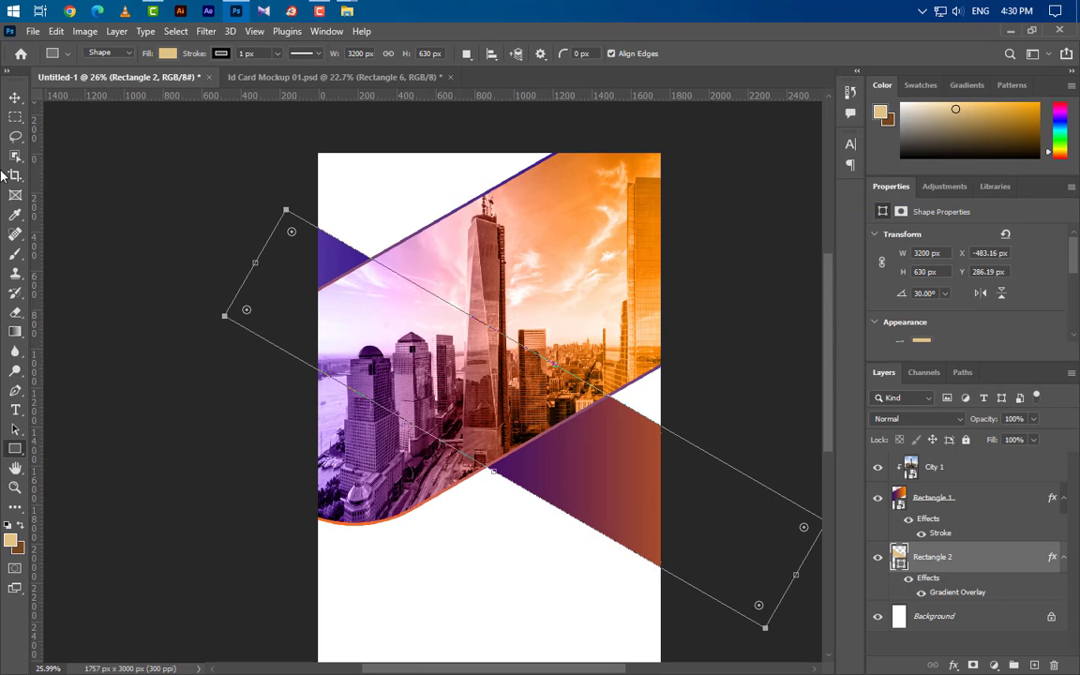
Step: Reposition the Gradient Overlay on Rectangle 2 so more orange shows at the card's right edge, and collapse the layer's effects list
click(15, 99)
scroll(713, 321, down, 2)
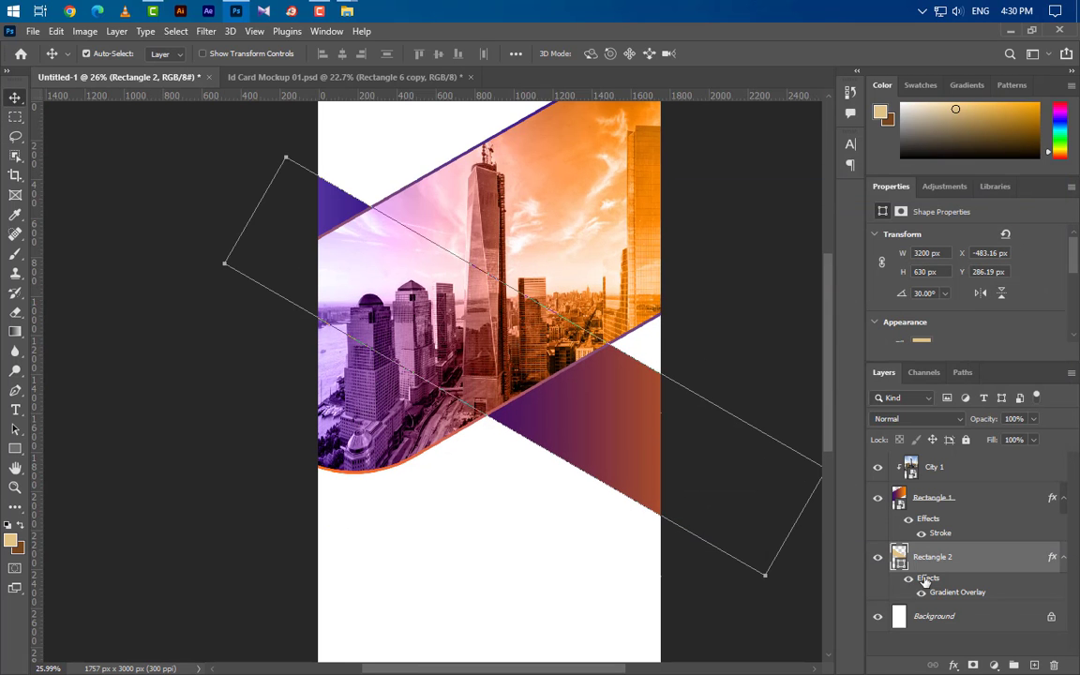
double_click(957, 591)
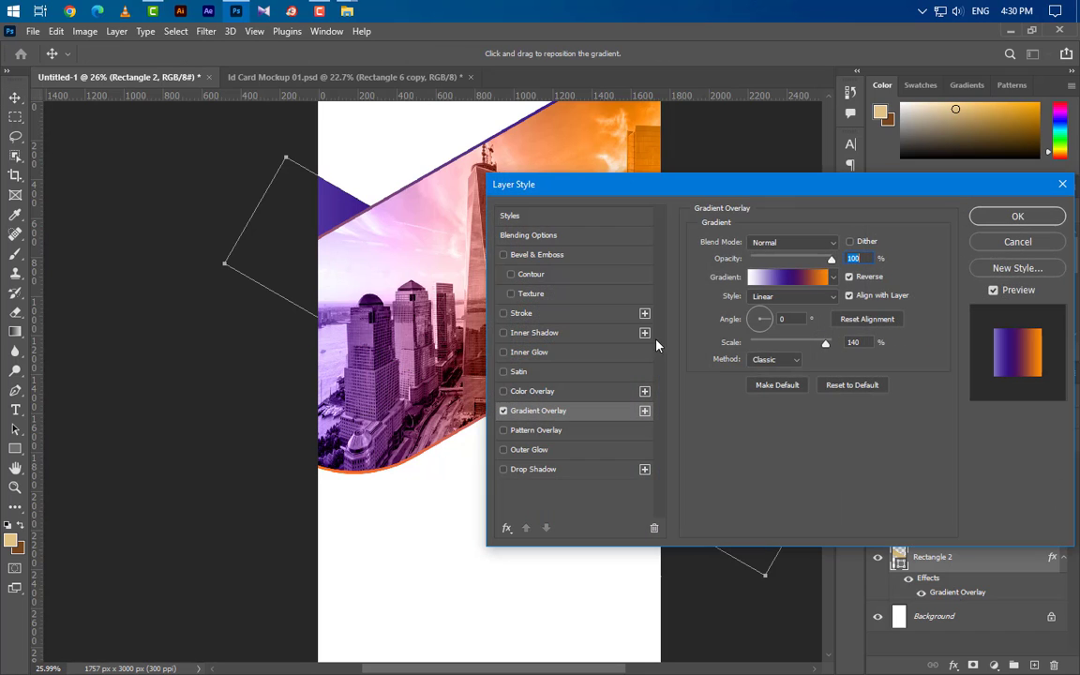
drag(651, 186, 926, 225)
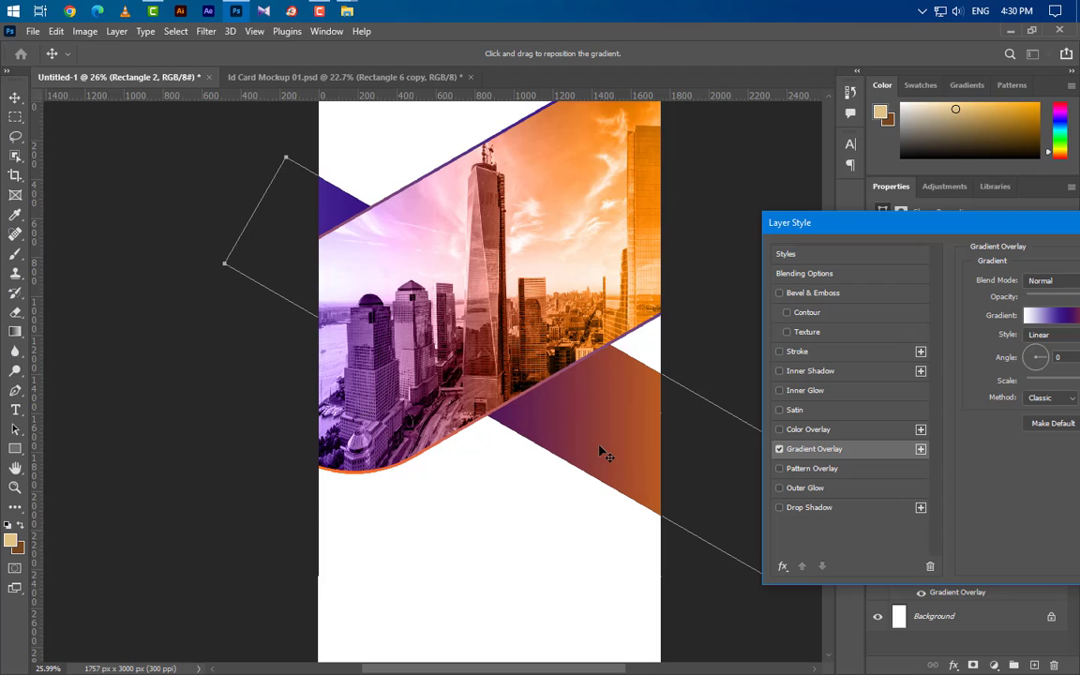
drag(929, 225, 570, 223)
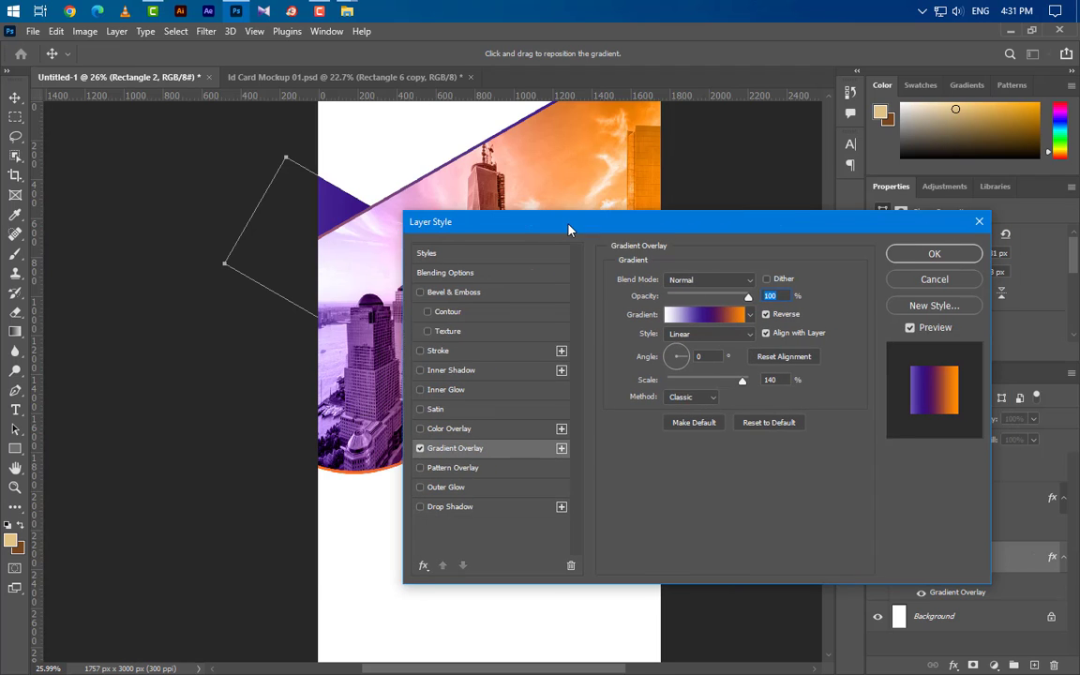
click(932, 252)
click(1064, 558)
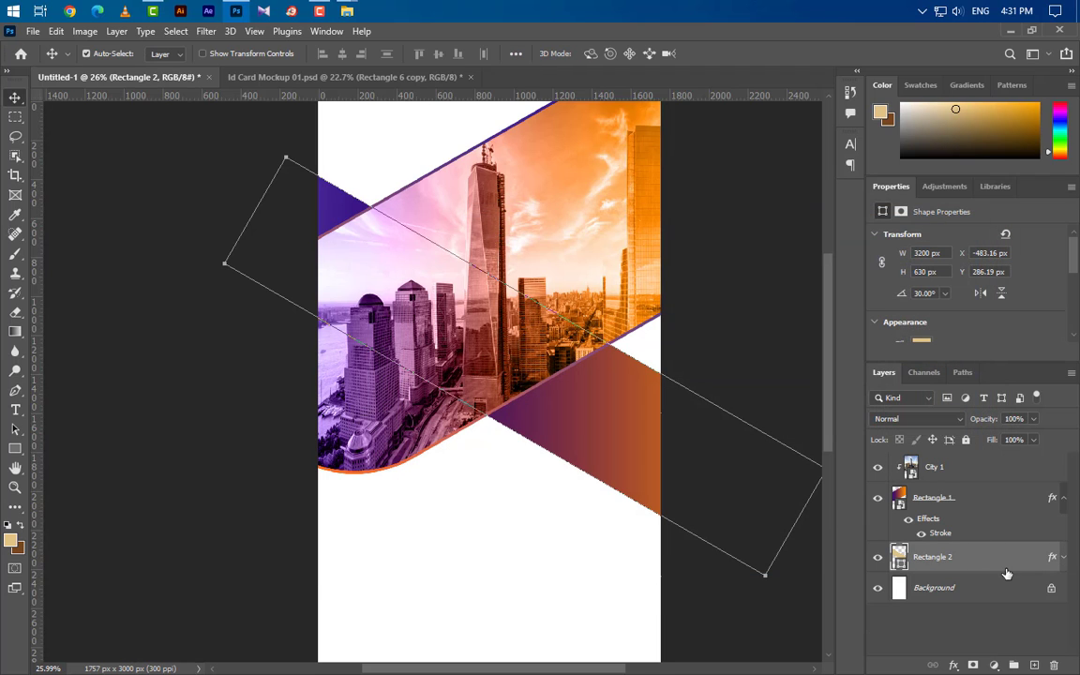
Step: Duplicate the Rectangle 2 layer and scale the copy up to about 126% with Free Transform
key(ctrl+j)
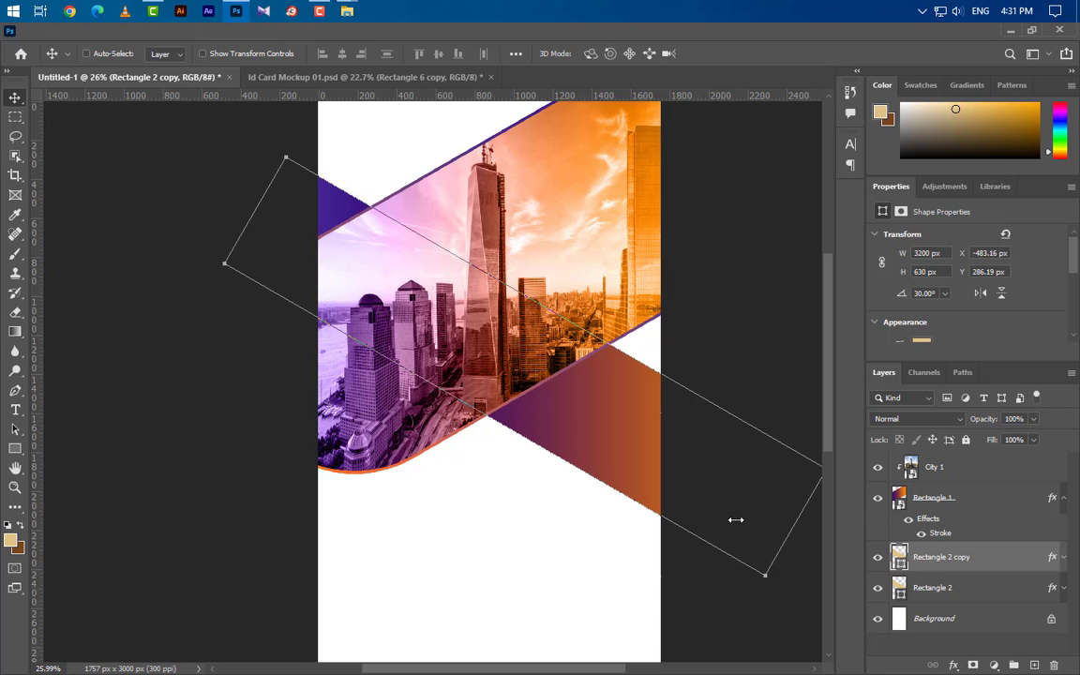
key(ctrl+t)
scroll(736, 527, down, 5)
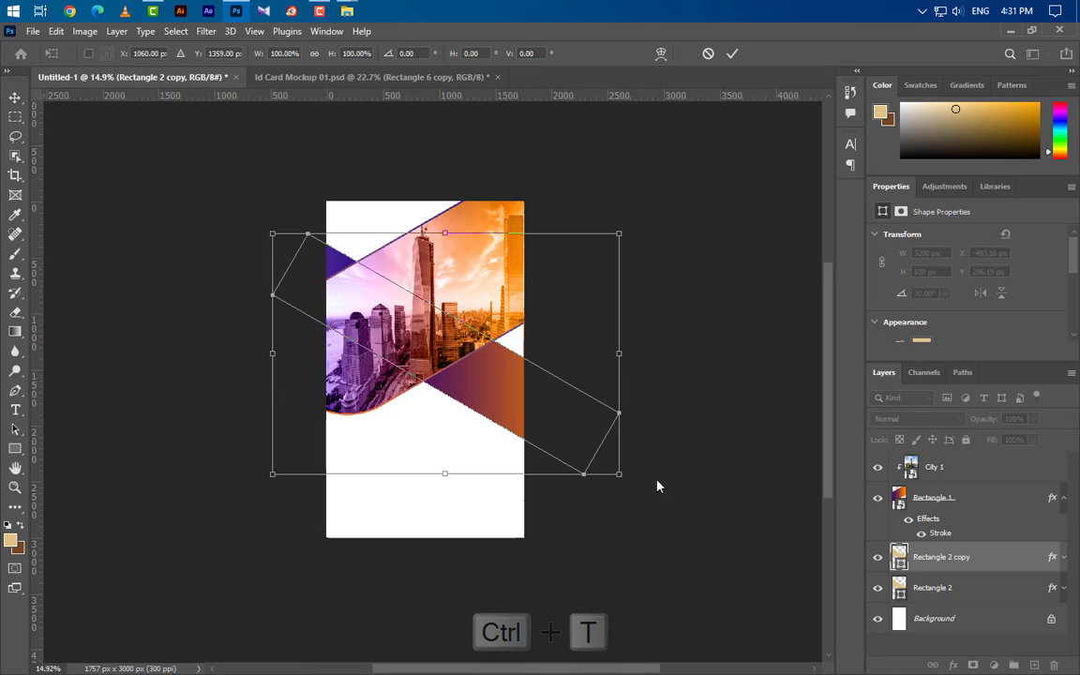
drag(622, 476, 665, 508)
scroll(463, 287, up, 2)
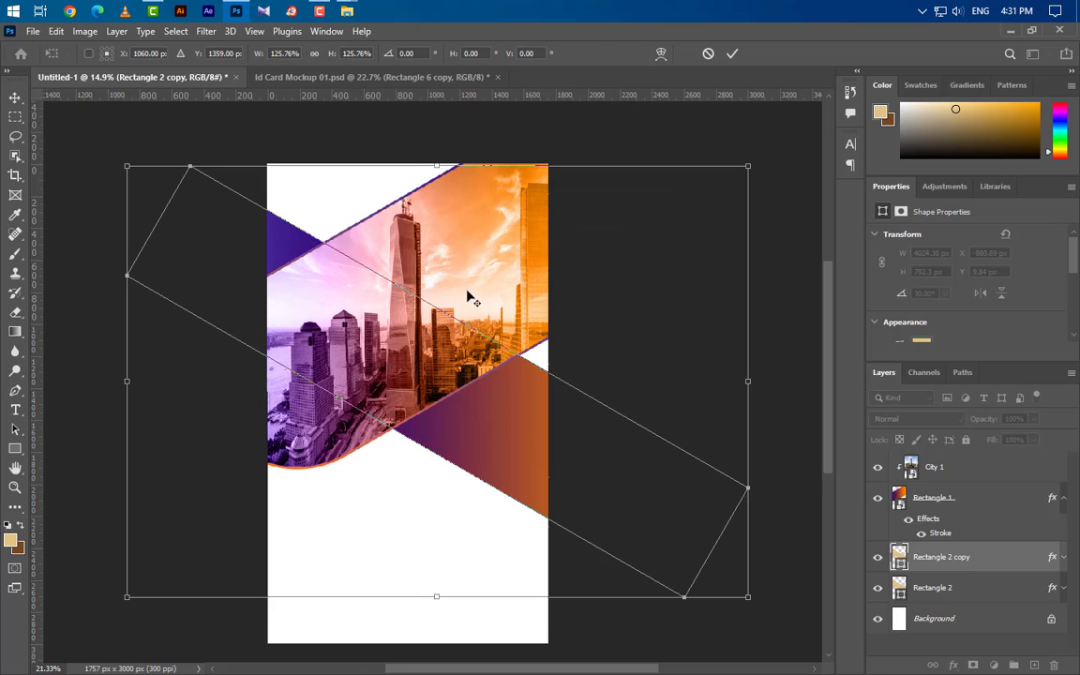
click(732, 54)
Step: Move Rectangle 2 copy below Rectangle 2 and shift its Gradient Overlay toward the lower right so purple edges the lower part of the band
drag(1008, 561, 1008, 607)
click(1064, 588)
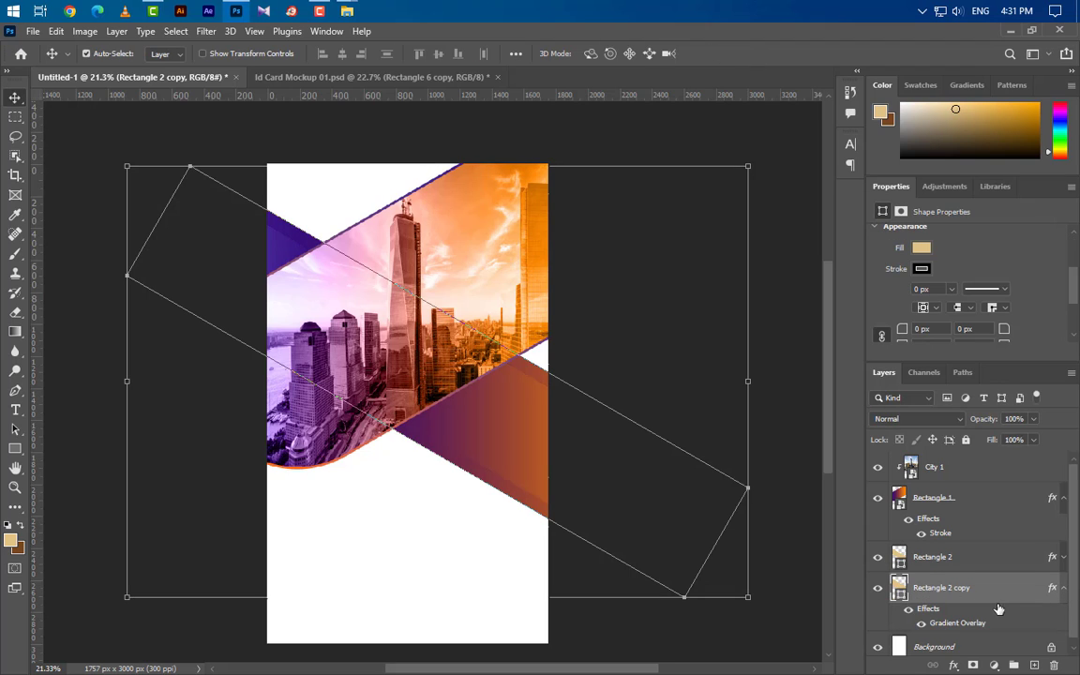
scroll(992, 612, down, 1)
double_click(970, 619)
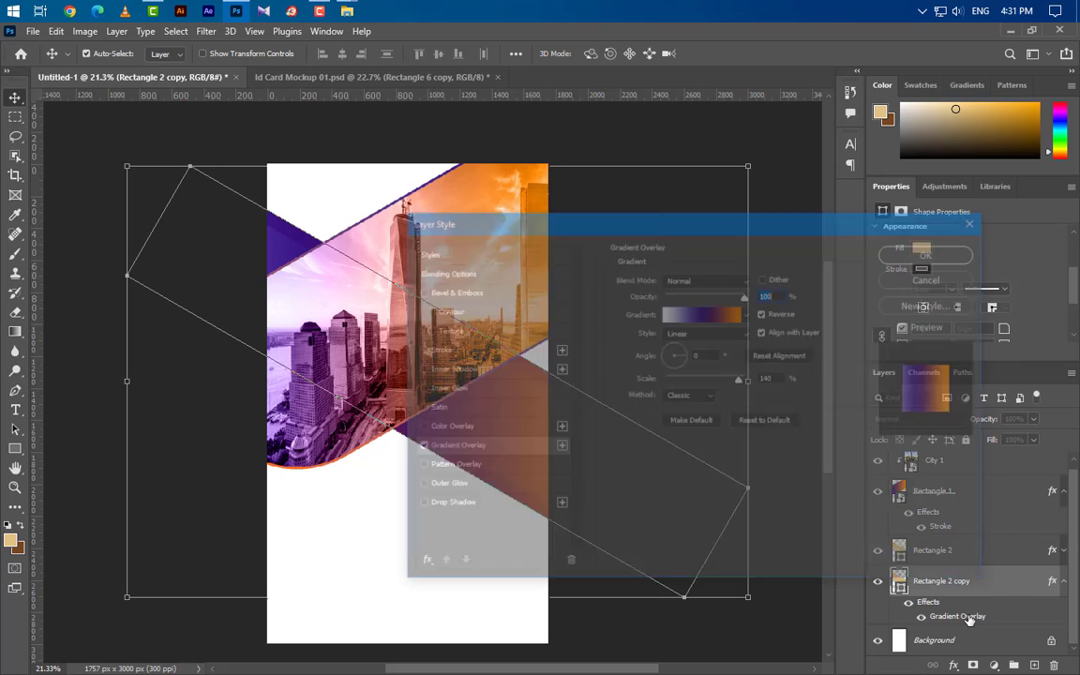
drag(746, 230, 1037, 93)
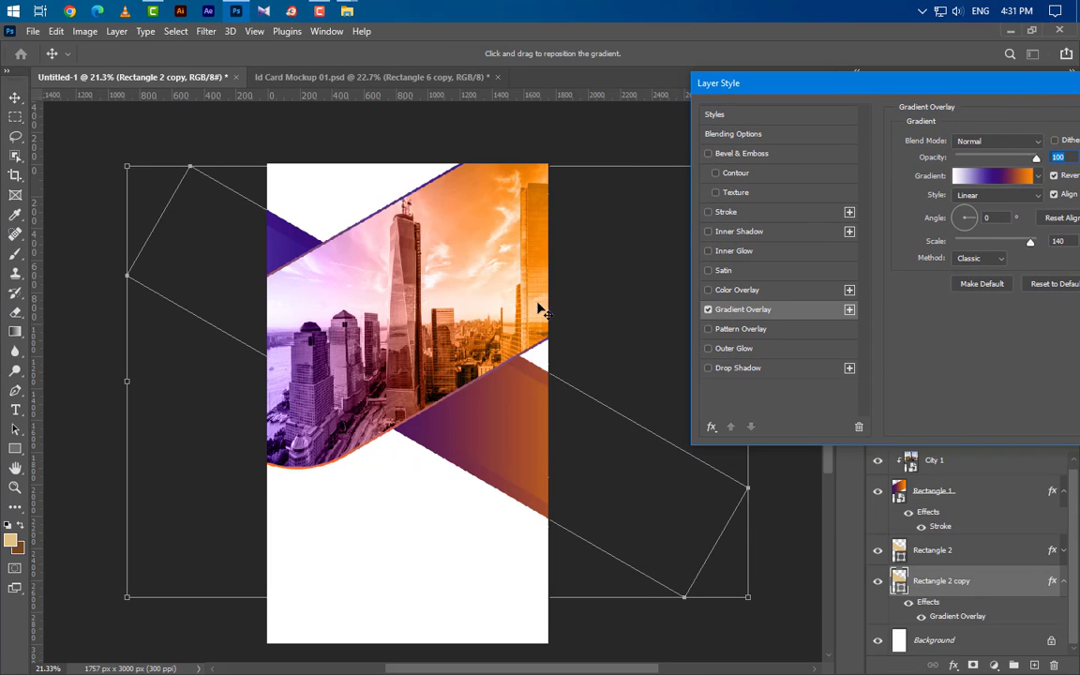
drag(544, 439, 652, 498)
drag(997, 89, 765, 94)
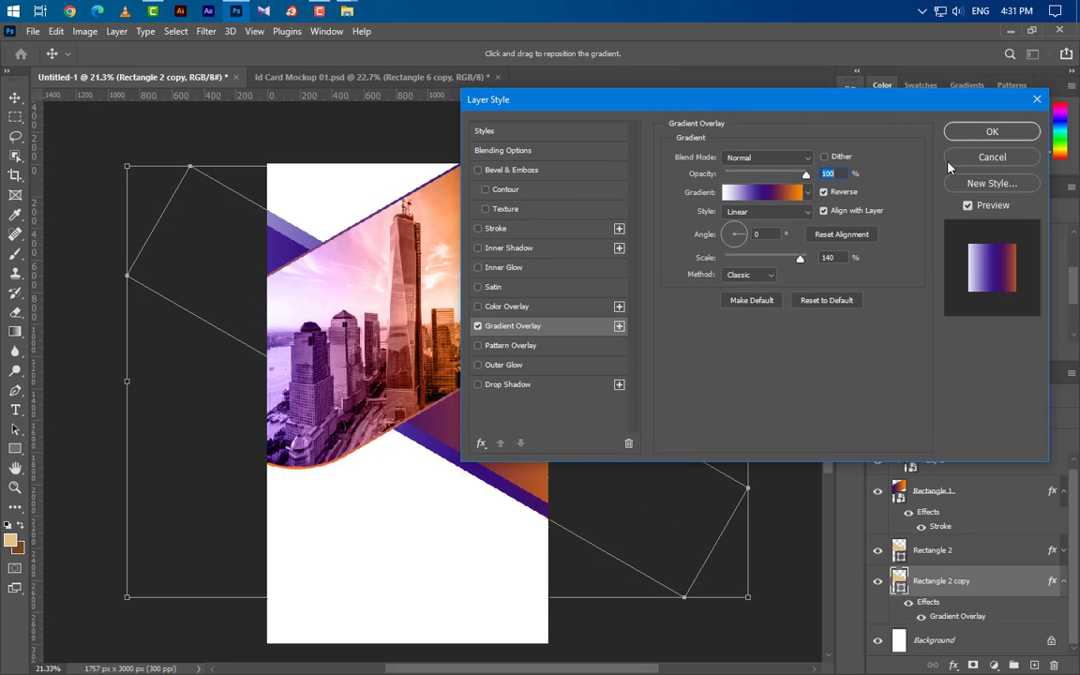
click(958, 130)
scroll(404, 328, up, 2)
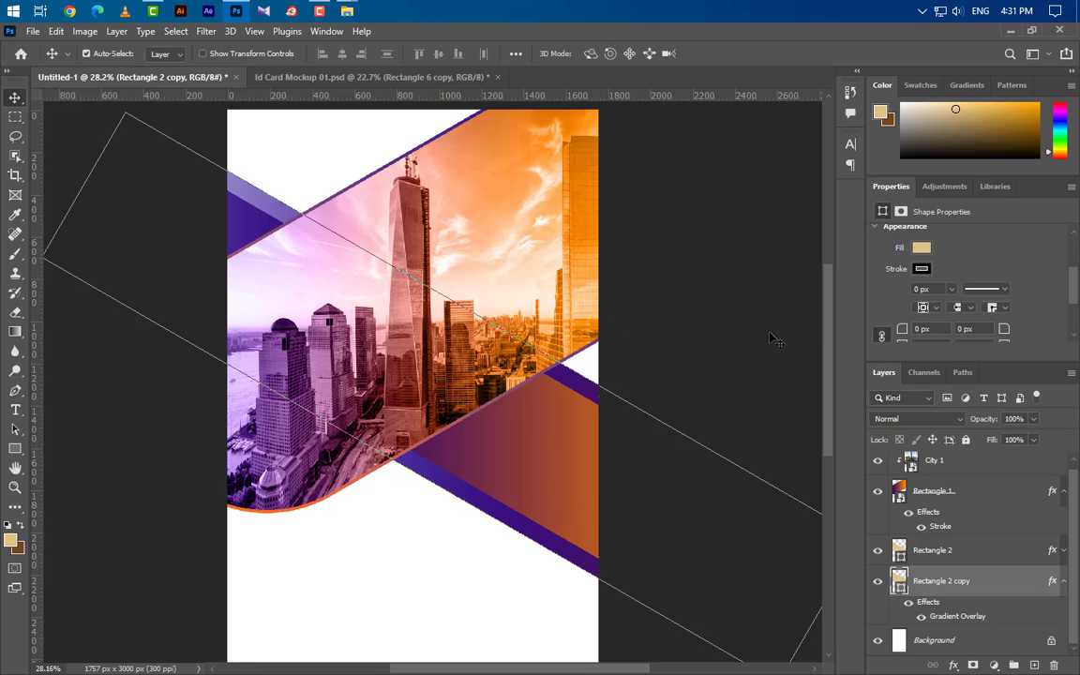
Step: Duplicate Rectangle 2 copy, stacking the duplicate directly above the Background layer, and nudge it upward past the band's upper edge
drag(1026, 593, 1033, 664)
drag(1008, 532, 1009, 611)
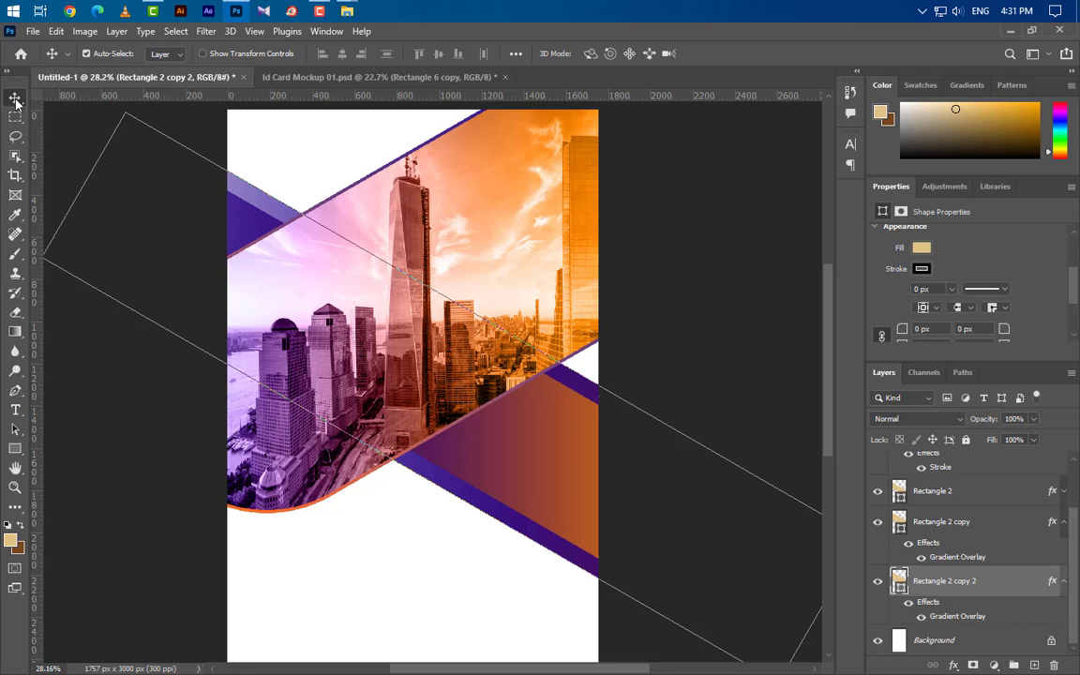
key(Up)
key(Up)
key(Up)
key(Up)
key(Up)
key(Up)
key(Up)
key(Up)
key(Up)
key(Up)
key(Up)
key(Up)
key(Up)
key(Up)
key(Up)
key(Up)
key(Up)
key(Up)
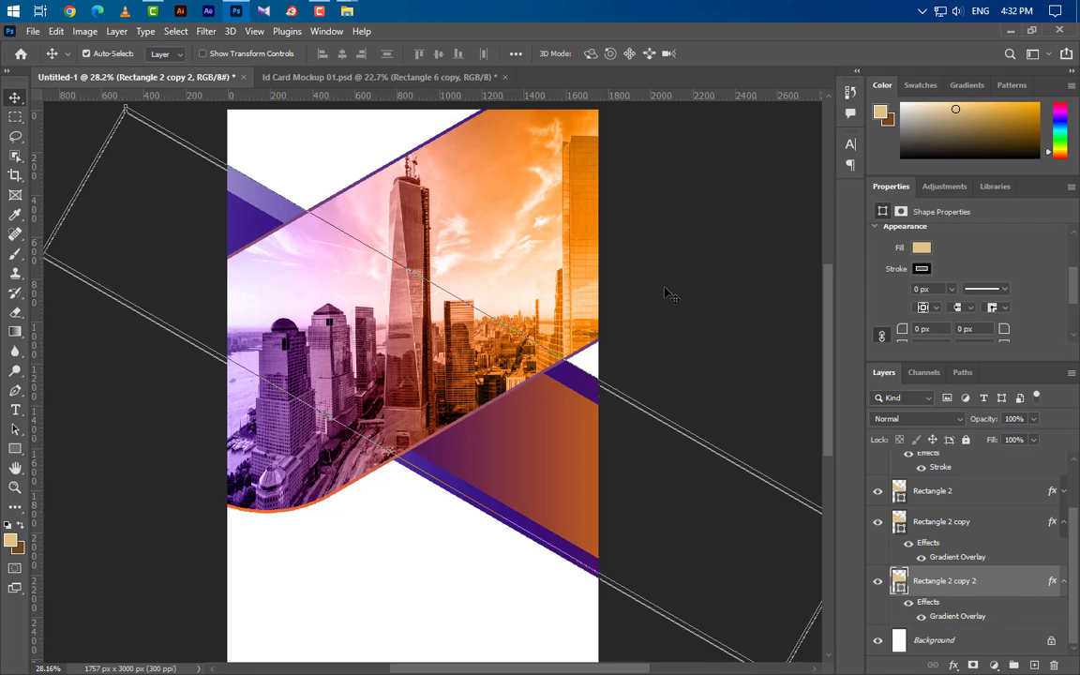
key(Up)
key(Up)
key(Up)
key(Up)
key(Up)
key(Up)
key(Up)
key(Up)
key(Up)
key(Up)
key(Up)
key(Up)
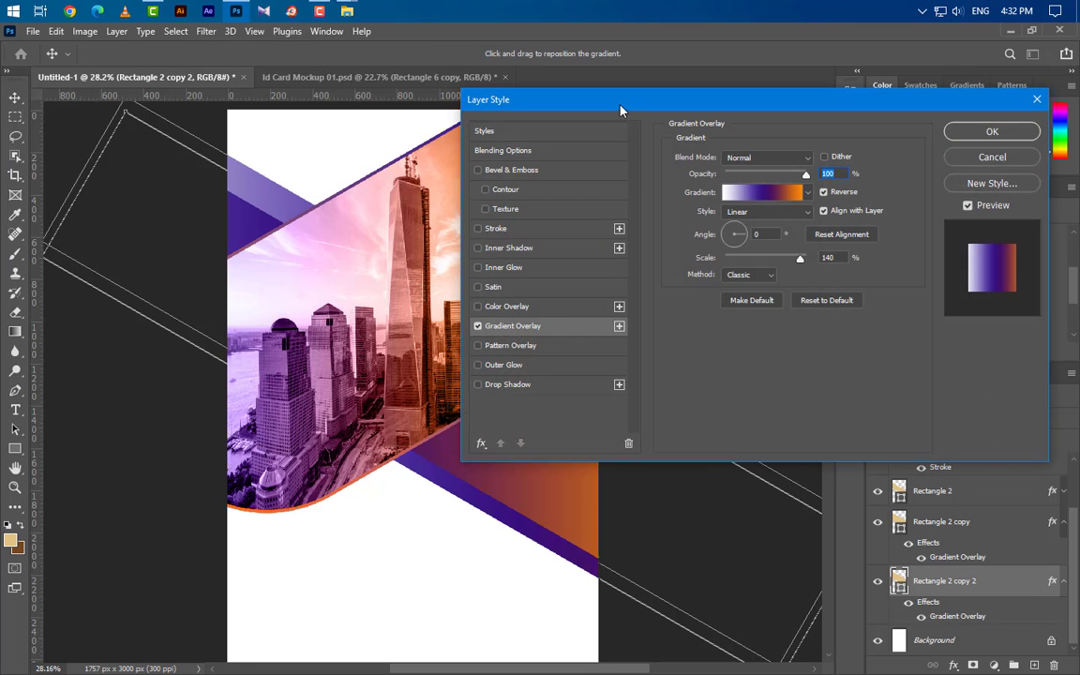
Step: Shift the Gradient Overlay of Rectangle 2 copy 2 toward the lower right for a pale lavender upper strip, and nudge the shape slightly higher
drag(558, 96, 884, 89)
drag(474, 352, 684, 469)
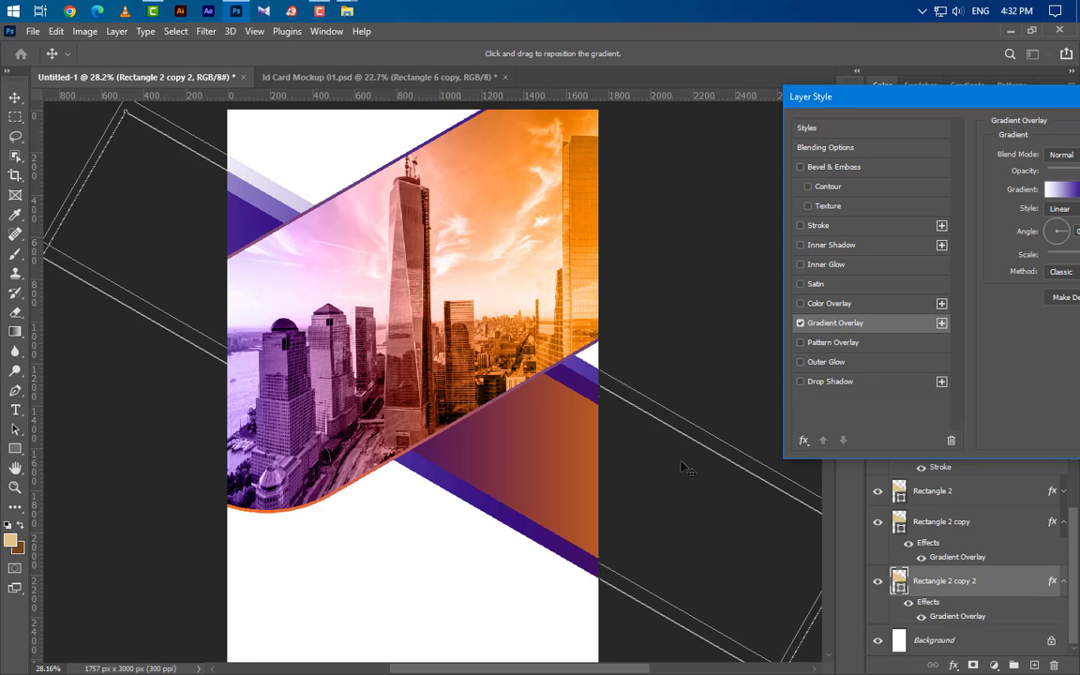
drag(1050, 96, 816, 113)
click(1036, 150)
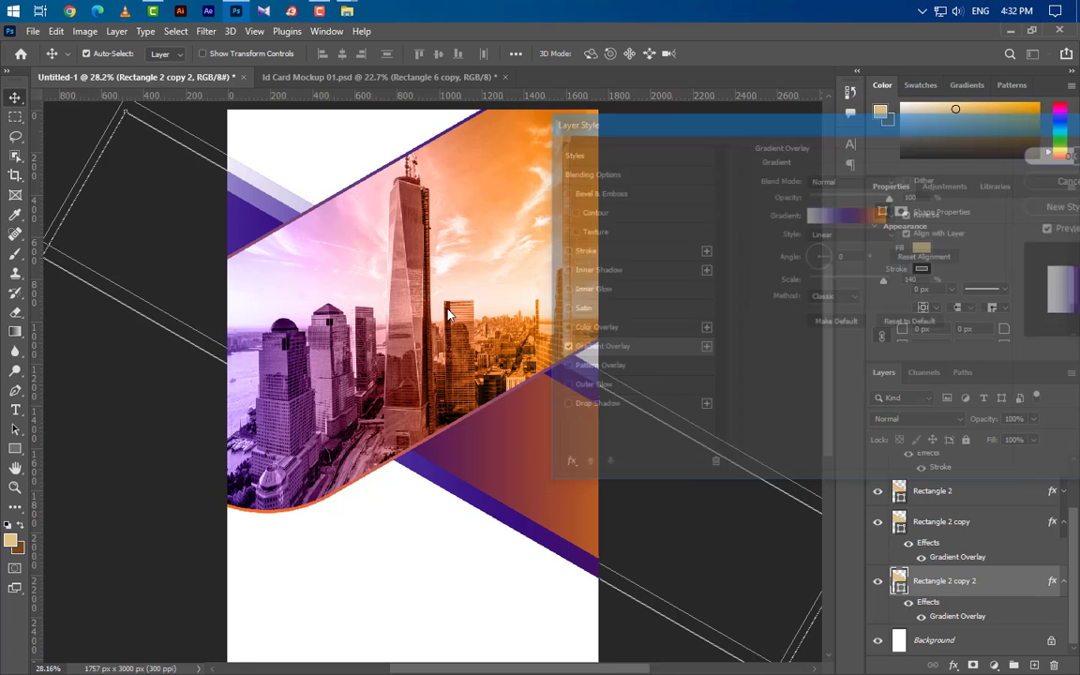
key(Up)
key(Up)
key(Up)
key(Up)
key(Up)
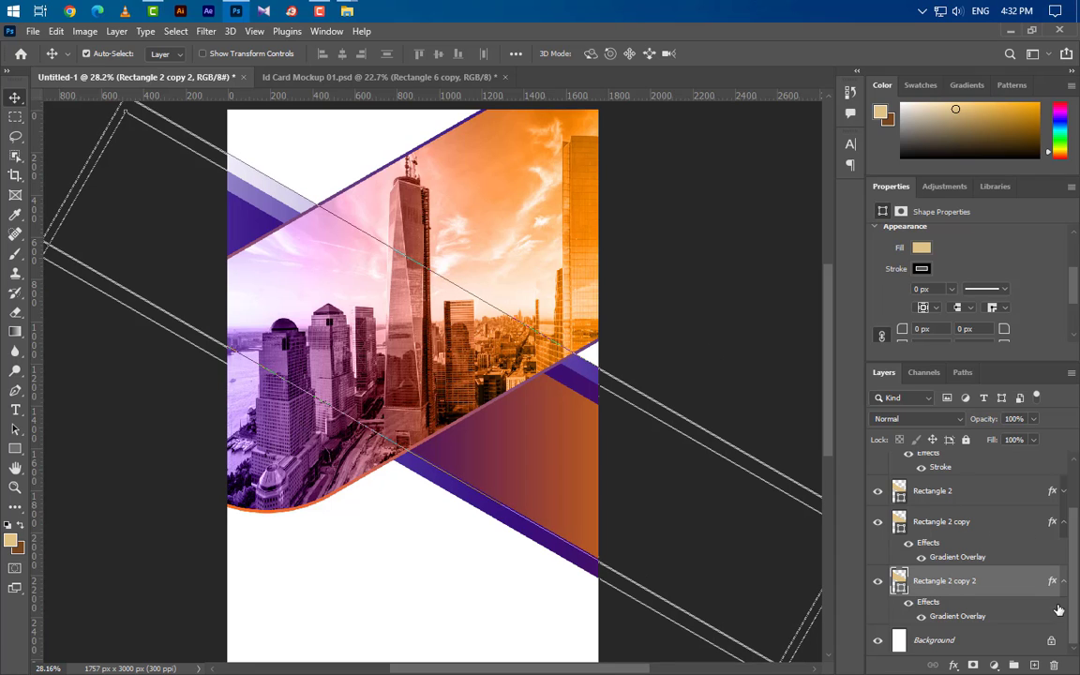
Step: Duplicate Rectangle 2 copy 2 directly above the Background layer and turn off Reverse in the duplicate's Gradient Overlay
key(ctrl+j)
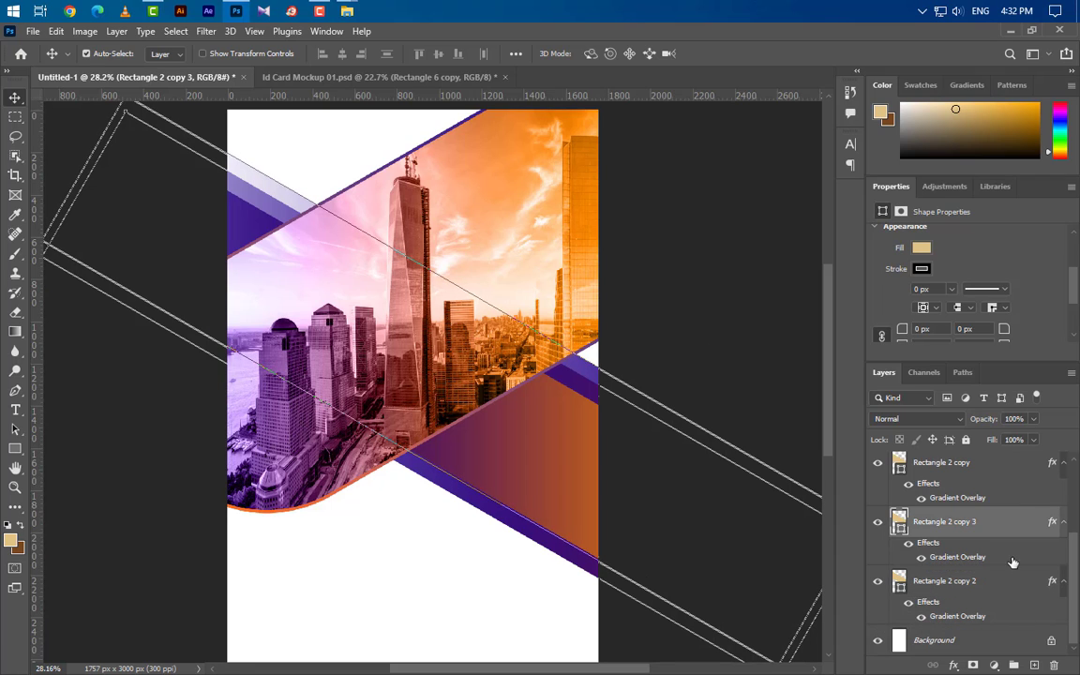
drag(1014, 577, 948, 622)
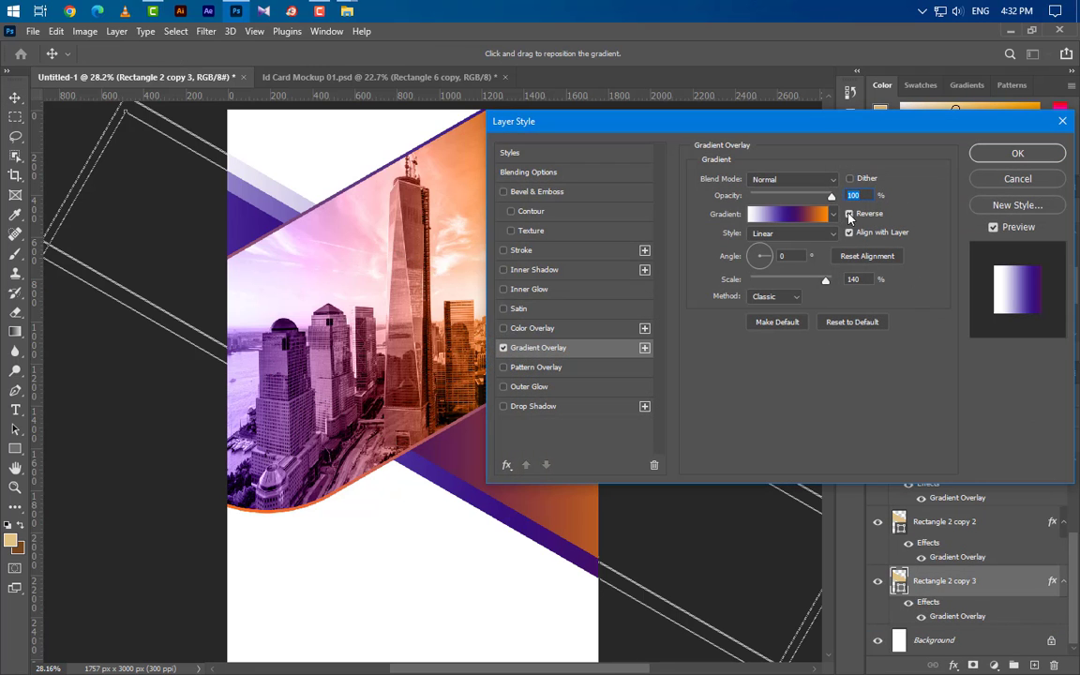
click(850, 215)
click(1017, 153)
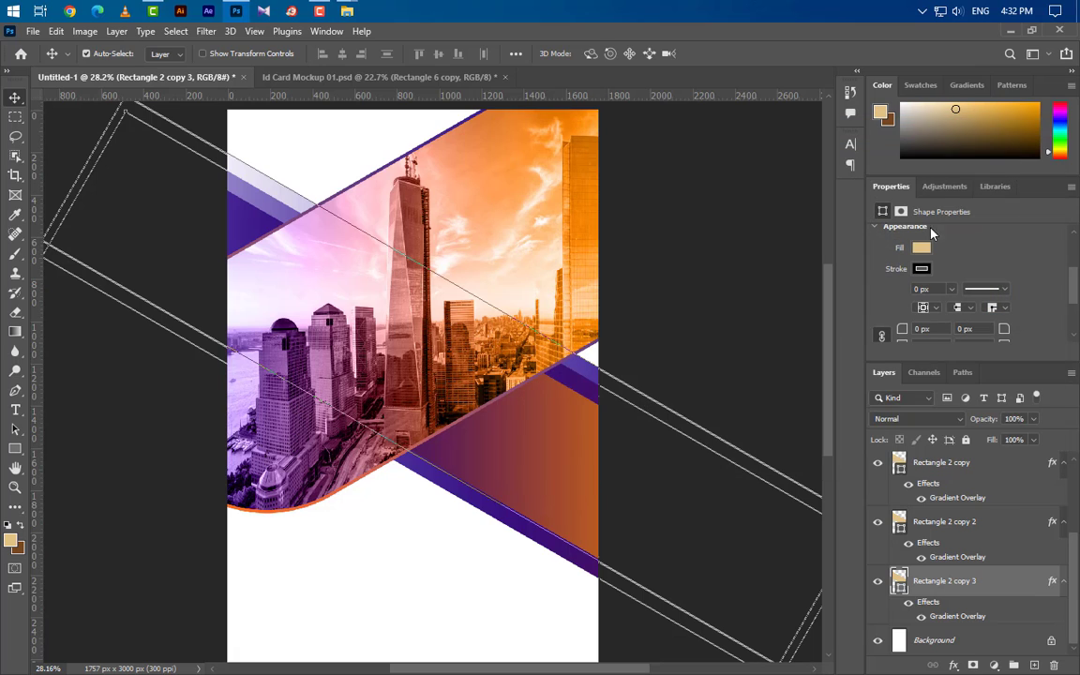
Step: Move Rectangle 2 copy 3 down to Y 1445 px with Free Transform so it extends below the band's lower edge
key(ctrl+t)
drag(549, 430, 539, 496)
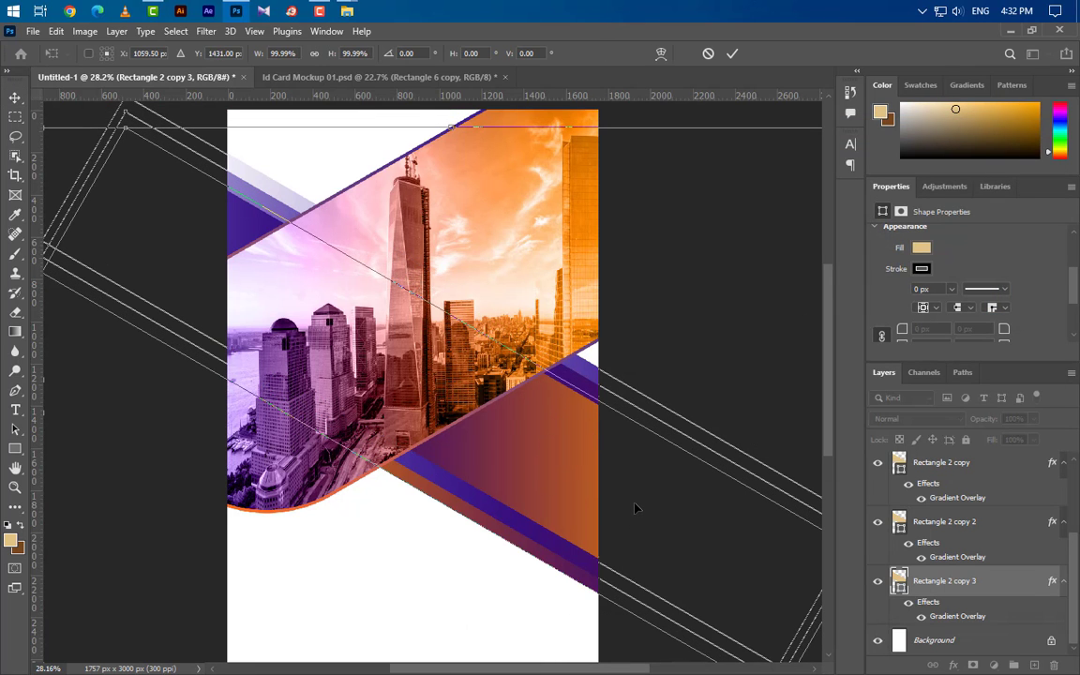
key(Down)
key(Down)
key(Down)
key(Down)
key(Down)
key(Down)
key(Down)
key(Down)
key(Down)
key(Down)
key(Down)
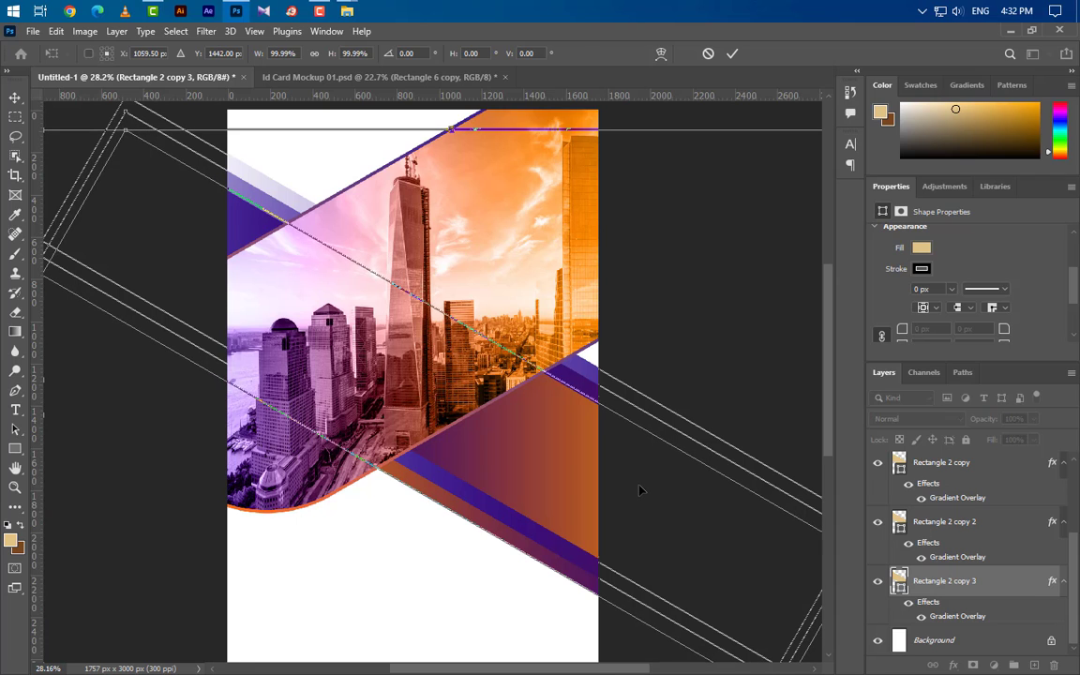
key(Down)
key(Down)
key(Down)
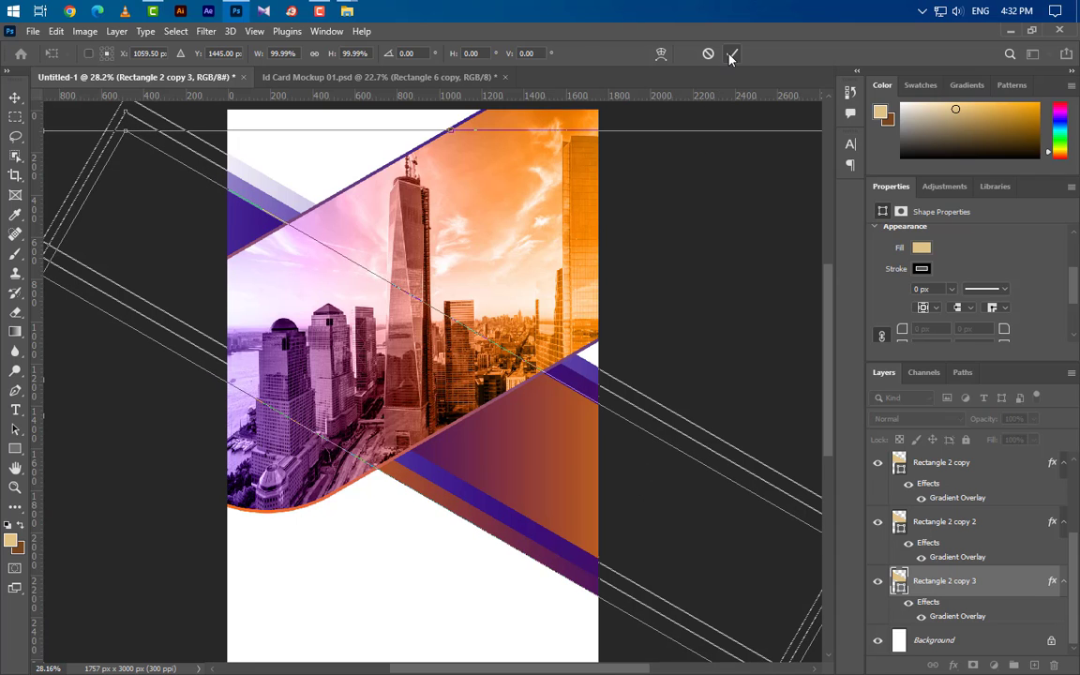
click(730, 54)
Step: Shift the Gradient Overlay of Rectangle 2 copy 3 toward the upper left so the band's lowest strip turns pale lavender
double_click(958, 616)
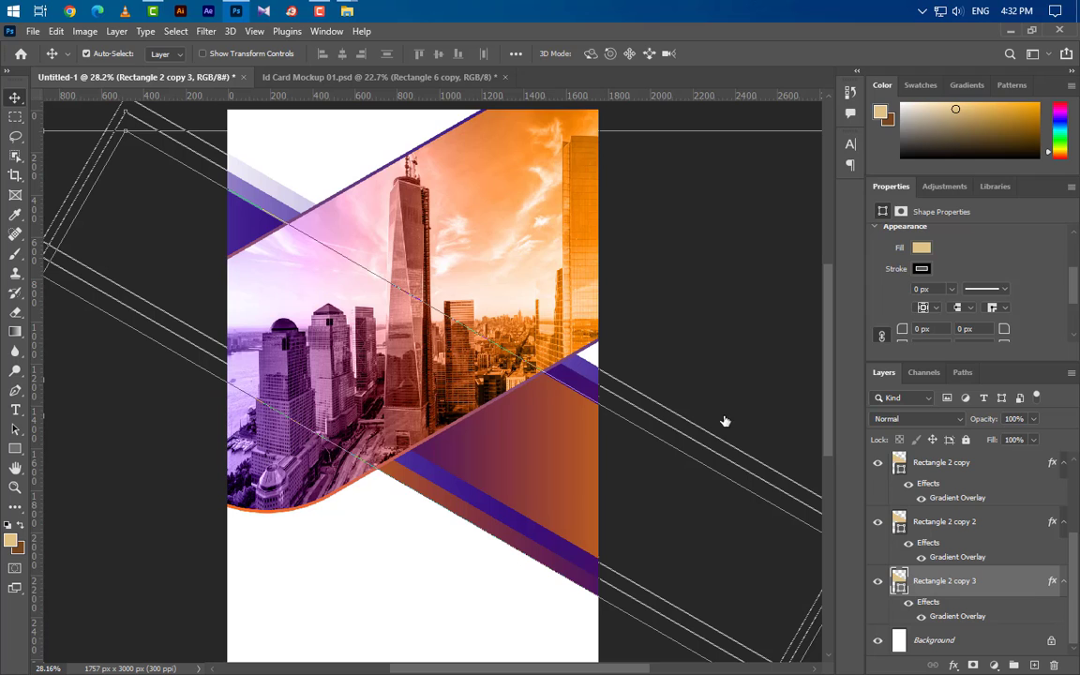
drag(532, 523, 240, 360)
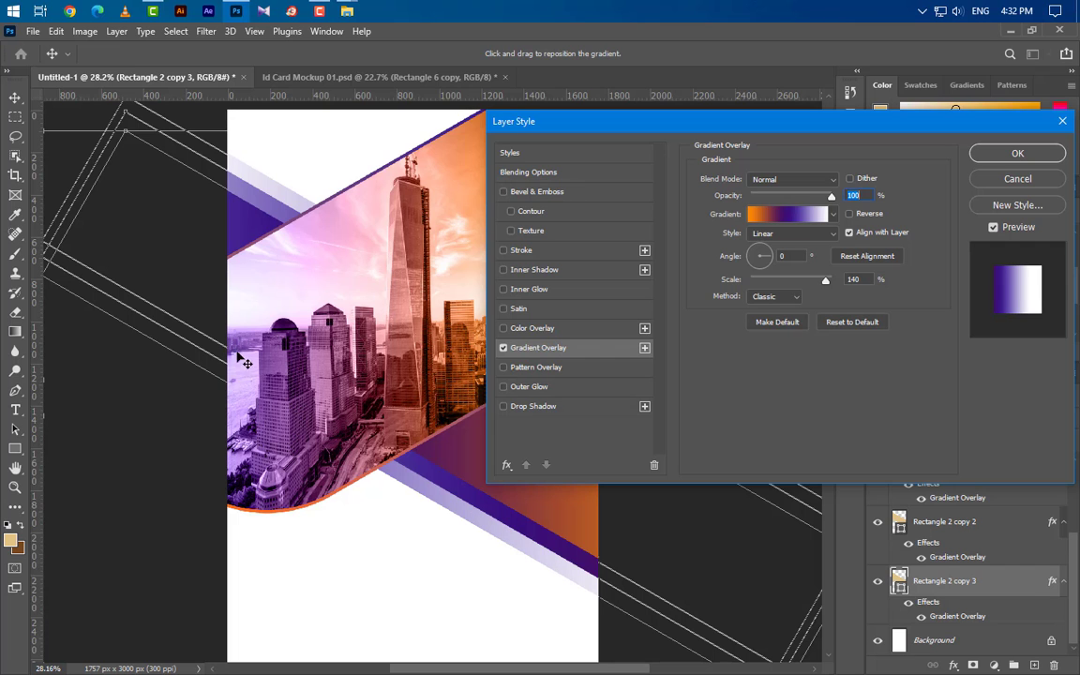
key(Return)
scroll(472, 440, down, 2)
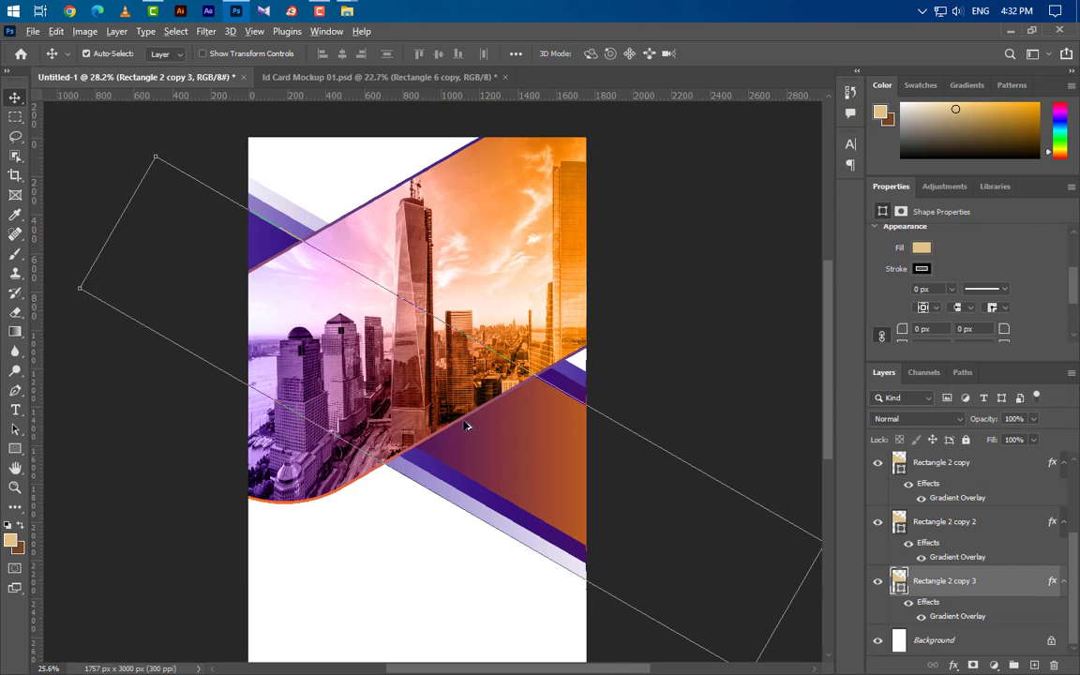
scroll(342, 562, up, 2)
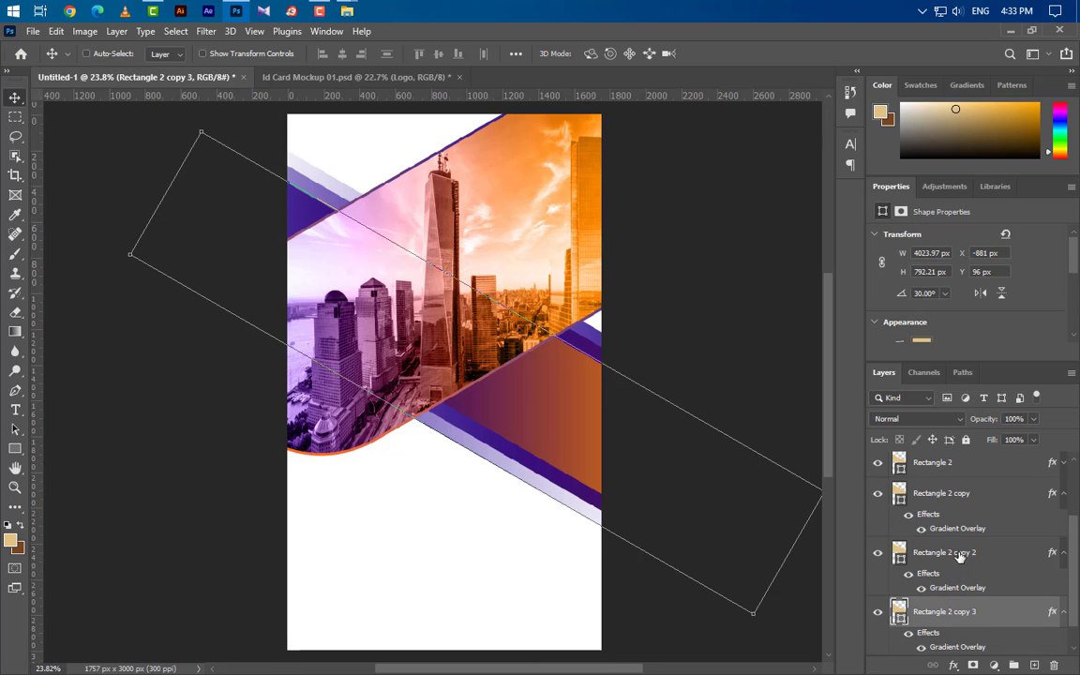
Step: Group City 1, Rectangle 1, Rectangle 2 and all three Rectangle 2 copies into one layer group above the Background
ctrl+click(959, 555)
ctrl+click(959, 497)
ctrl+click(957, 466)
scroll(971, 626, down, 2)
scroll(975, 618, up, 3)
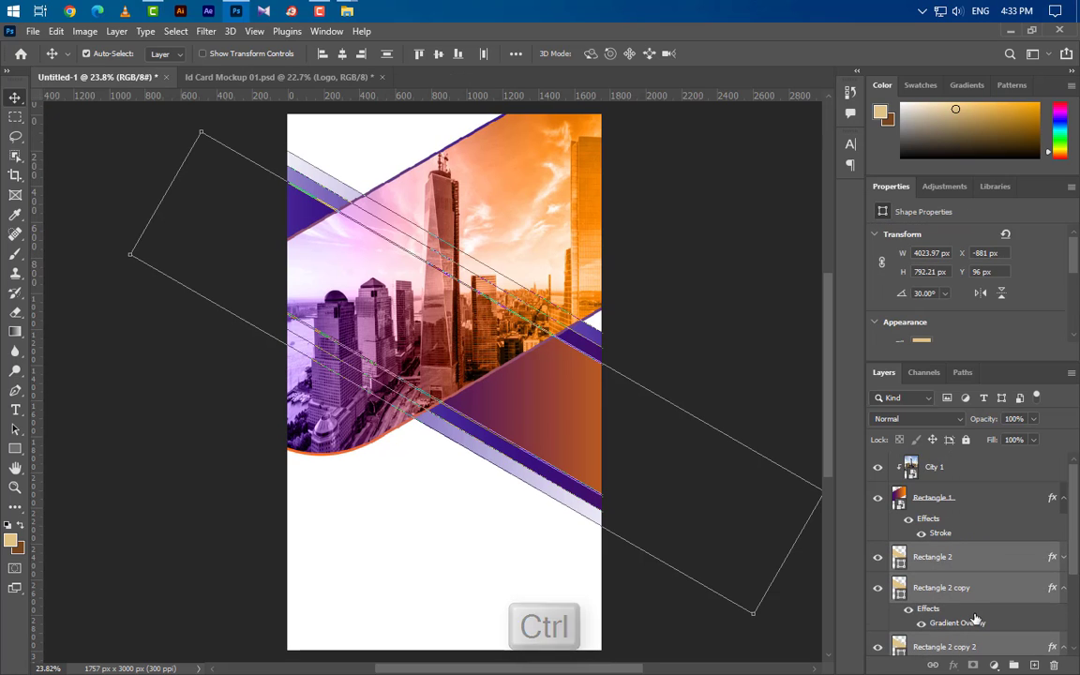
ctrl+click(942, 466)
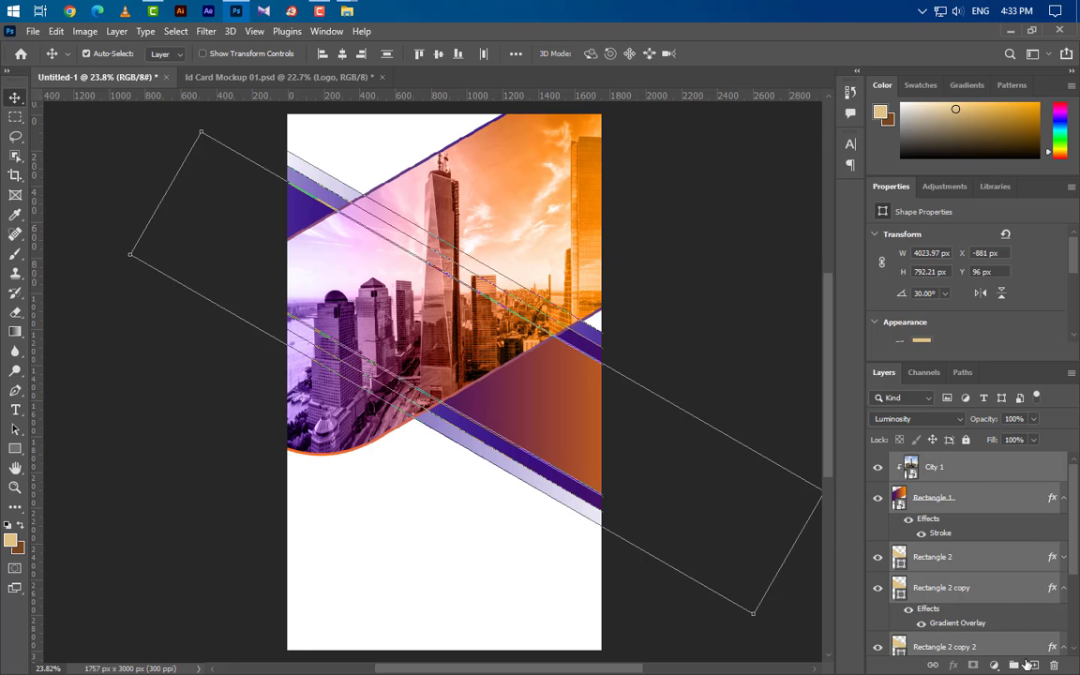
click(1015, 664)
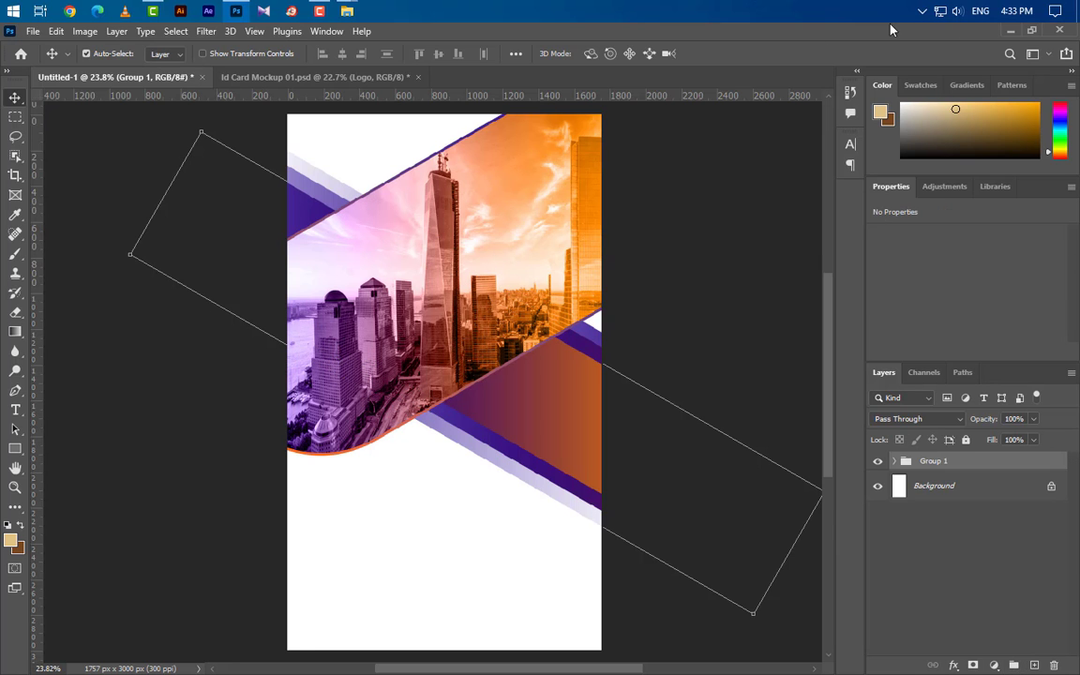
Step: Place the Logo image from the desktop at about 75% scale in the white area at the card's upper-left corner
click(1010, 31)
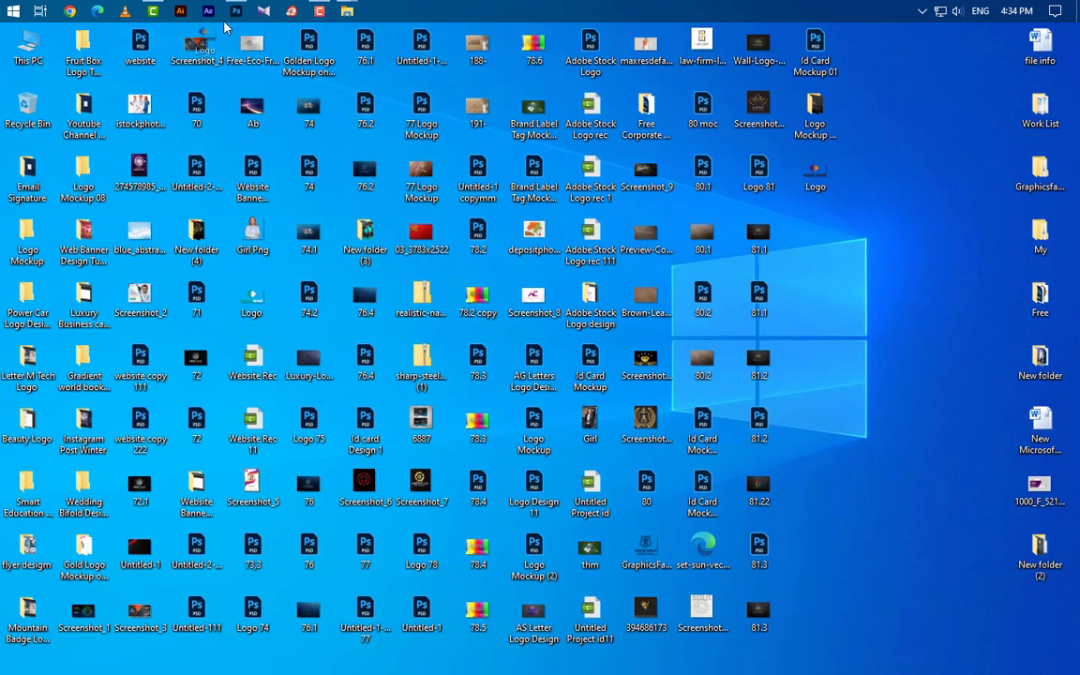
drag(225, 28, 373, 167)
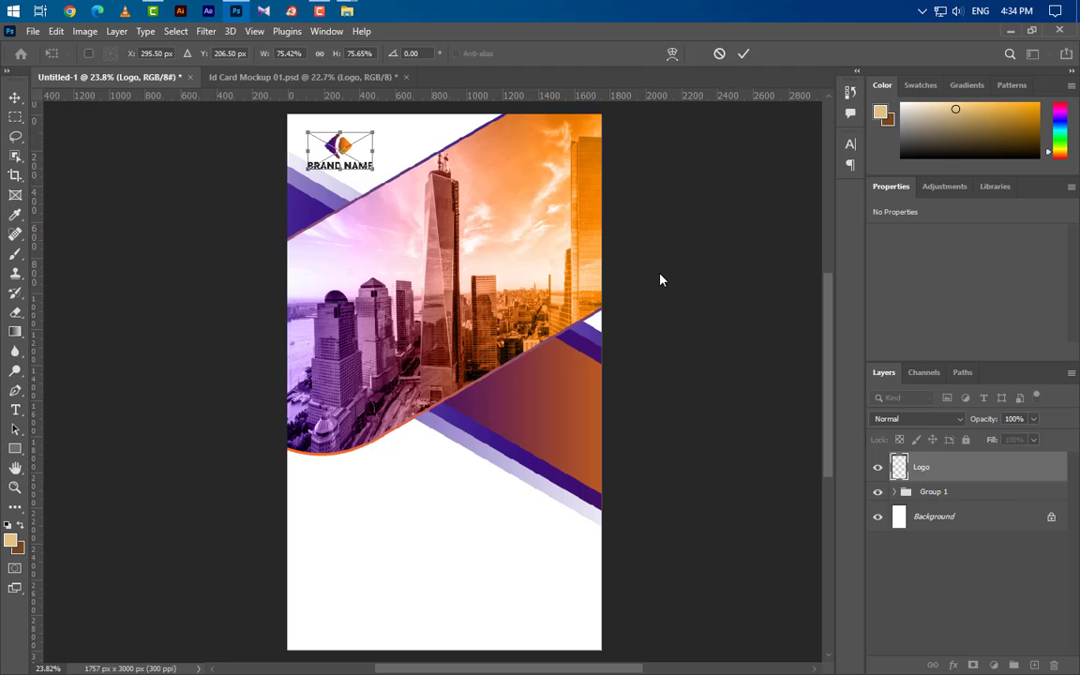
click(744, 54)
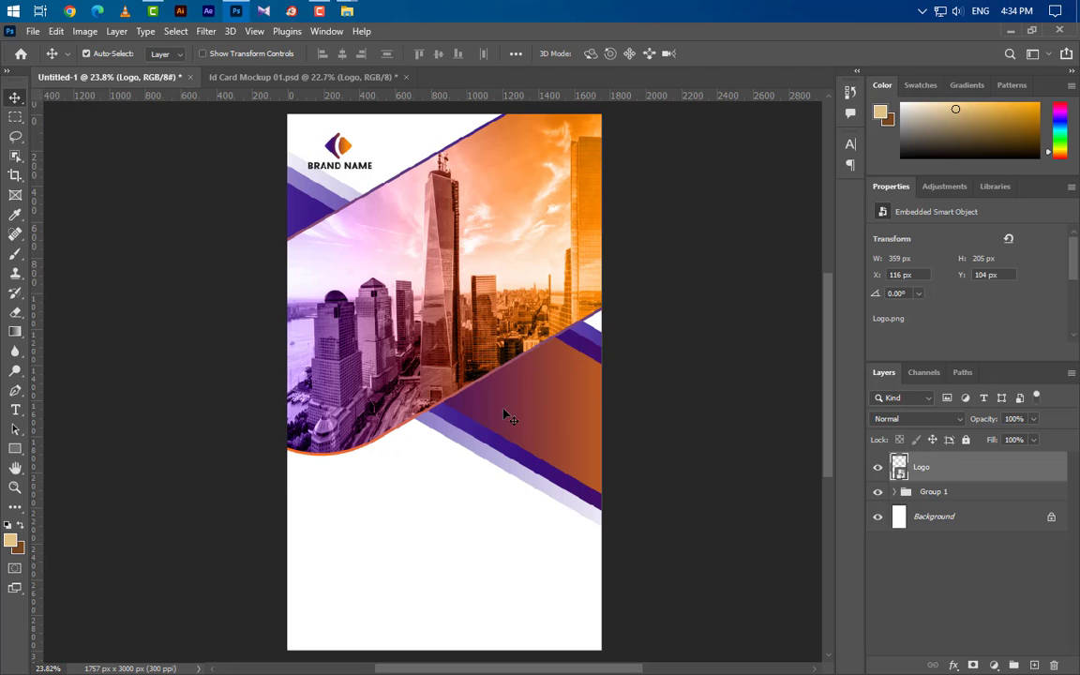
Step: Duplicate the Rectangle 1 layer inside Group 1 and move the copy above City 1
scroll(434, 159, up, 3)
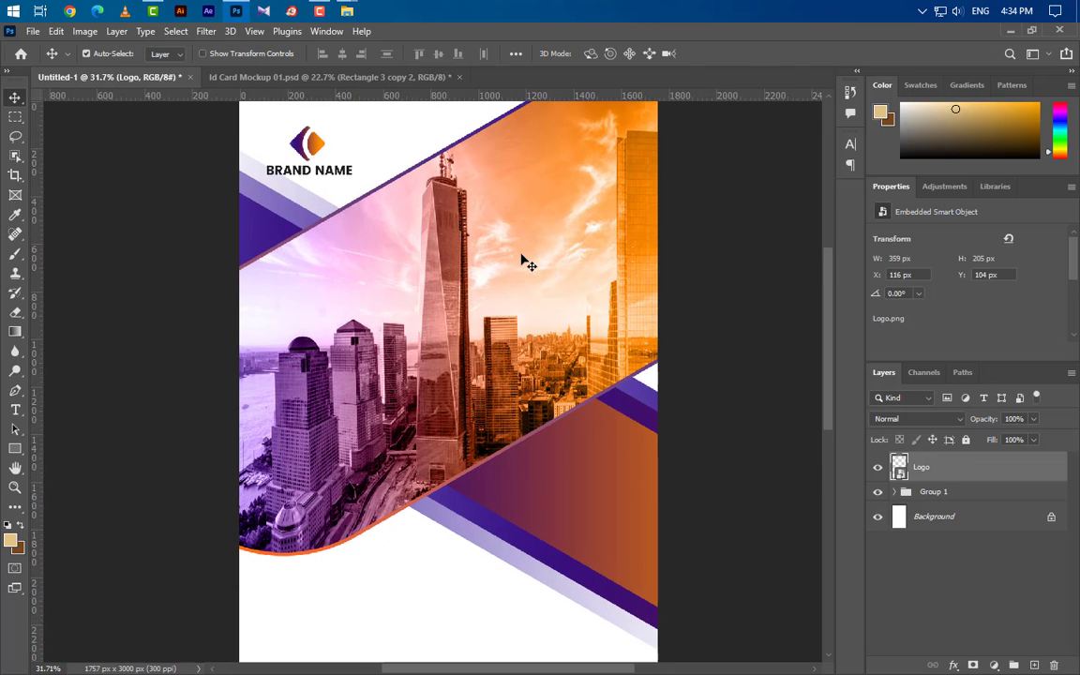
click(522, 263)
click(994, 553)
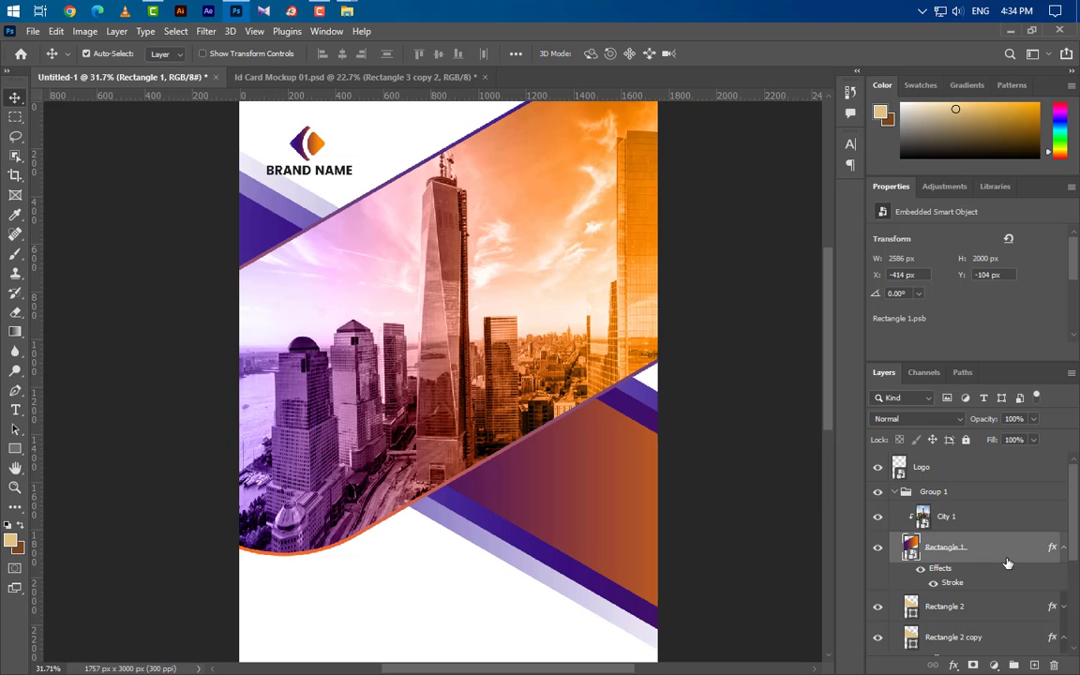
drag(1021, 564, 1034, 665)
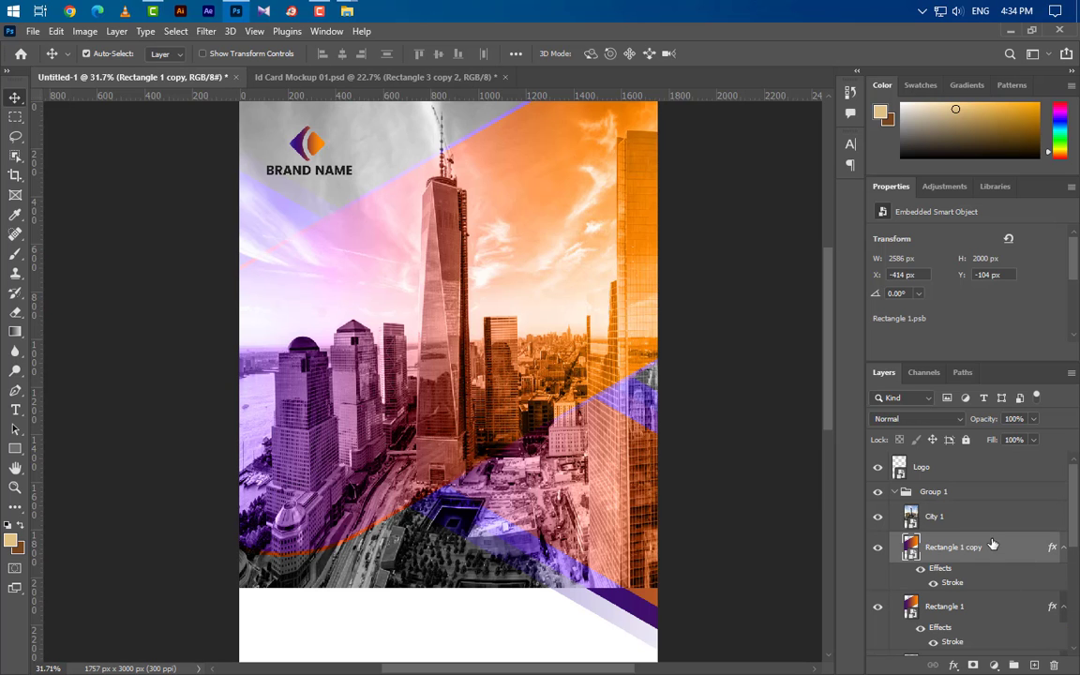
mouse_move(993, 542)
mouse_down()
mouse_move(987, 504)
mouse_move(988, 522)
mouse_up()
Step: Clip the City 1 photo to the original Rectangle 1 layer again with a clipping mask
click(997, 578)
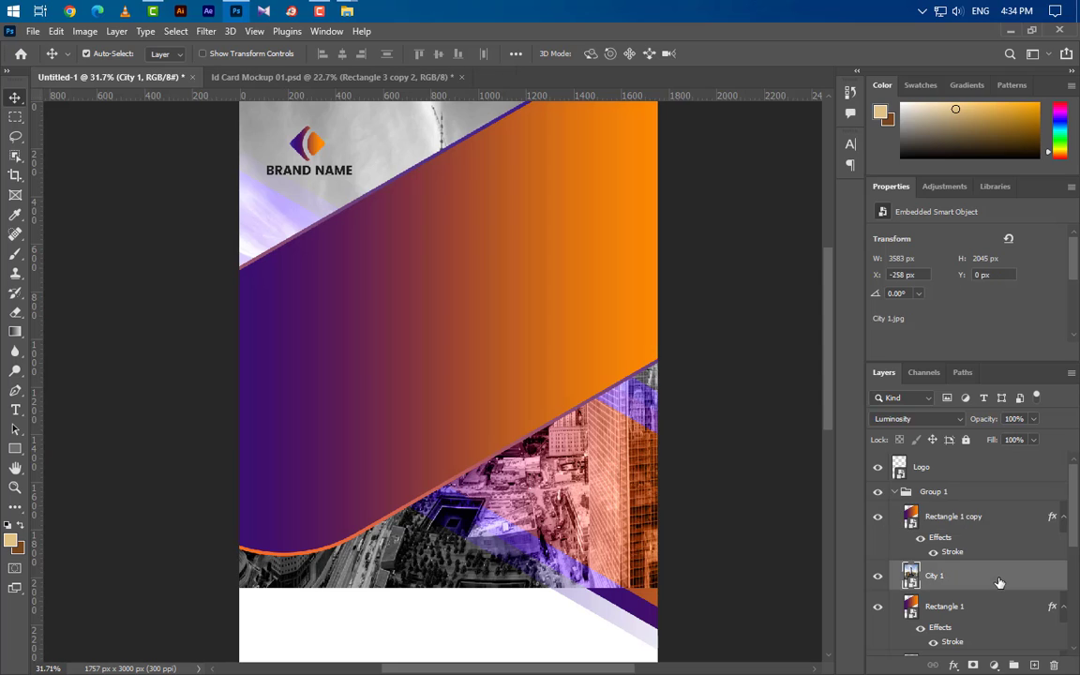
right_click(997, 580)
click(847, 382)
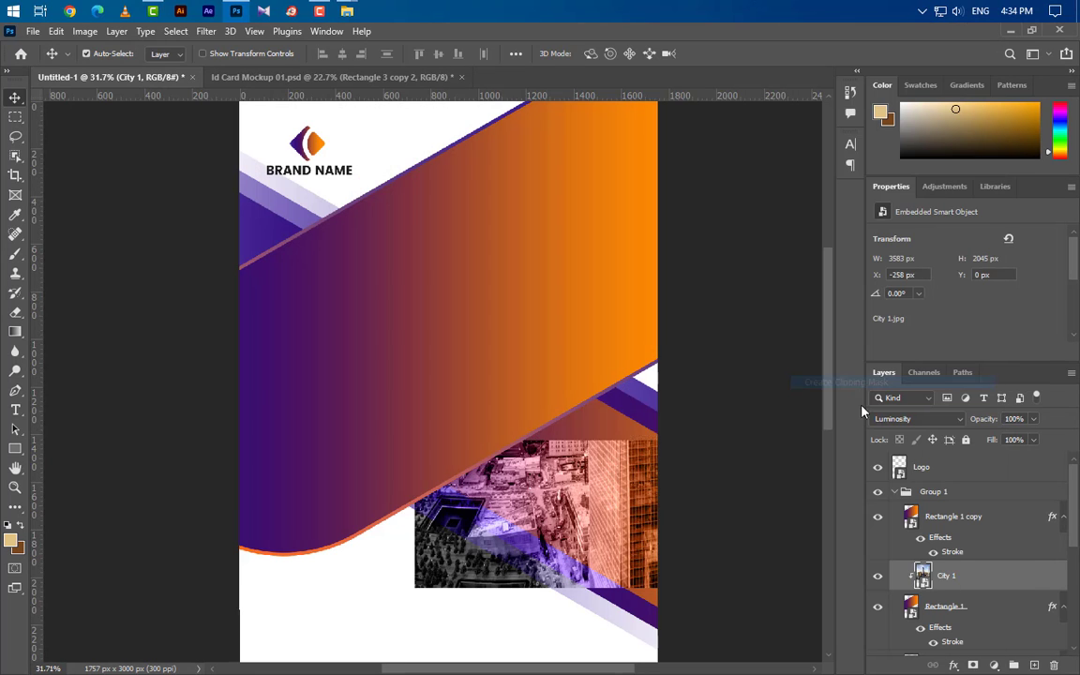
Step: Move the Rectangle 1 copy band diagonally down so its rounded end overlaps the lower part of the city photo, at about X -818 px, Y 939 px
click(990, 520)
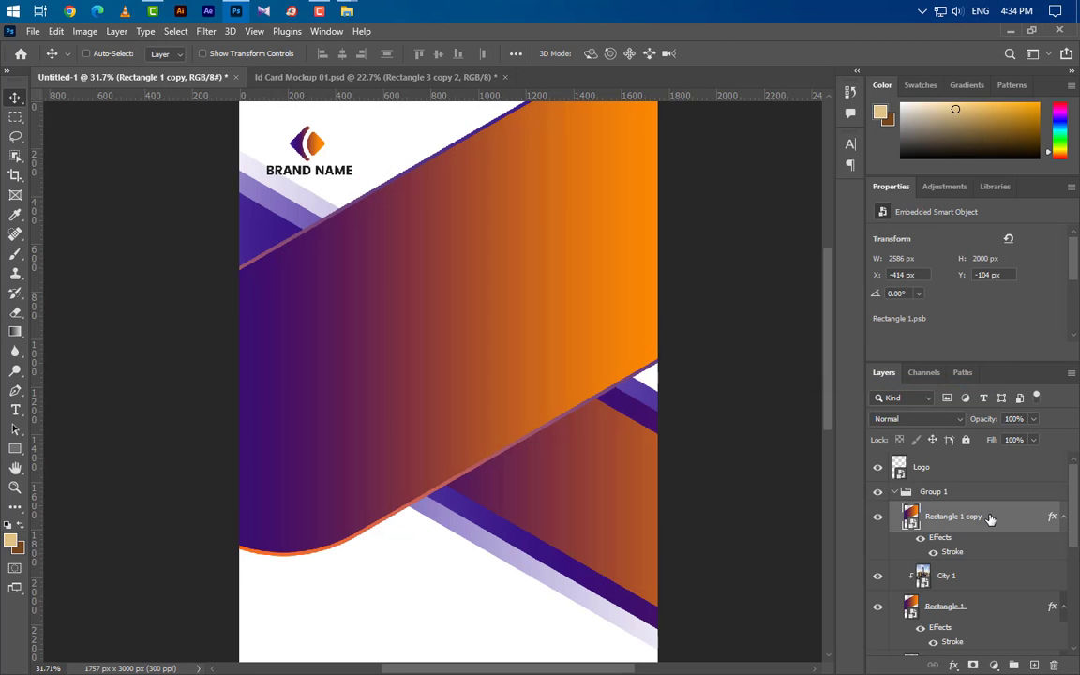
key(ctrl+t)
drag(541, 245, 574, 427)
drag(605, 361, 537, 458)
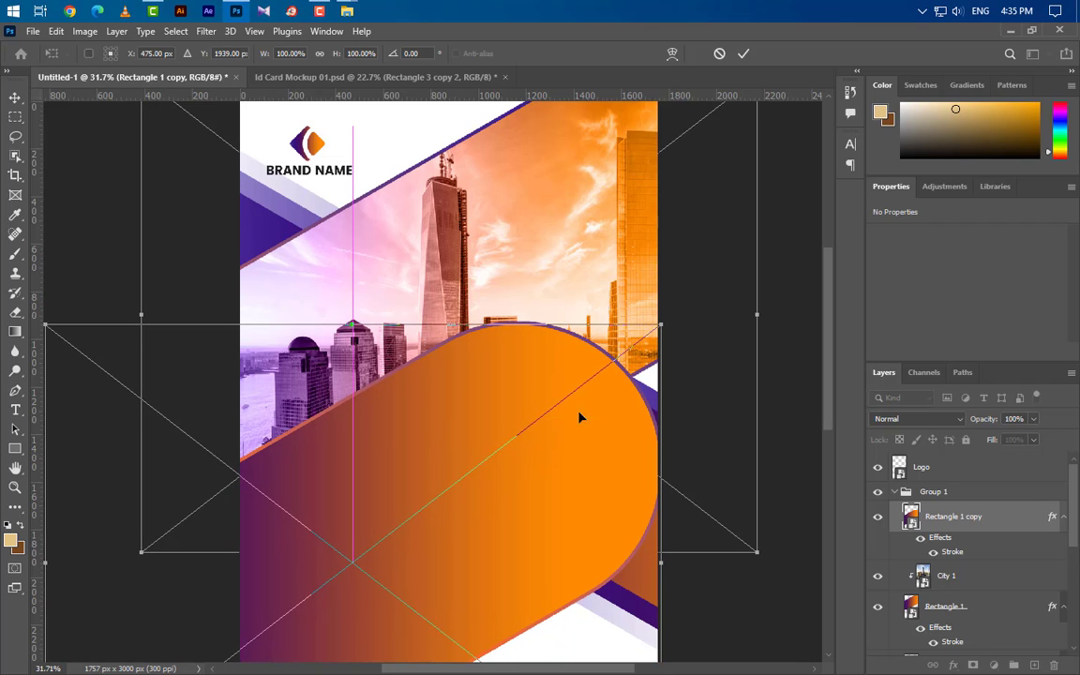
click(743, 53)
Step: Delete the stroke effect from Rectangle 1 copy and clip the layer to Rectangle 1 along with City 1
mouse_move(952, 553)
mouse_down()
mouse_move(996, 581)
mouse_move(1055, 664)
mouse_up()
right_click(1022, 521)
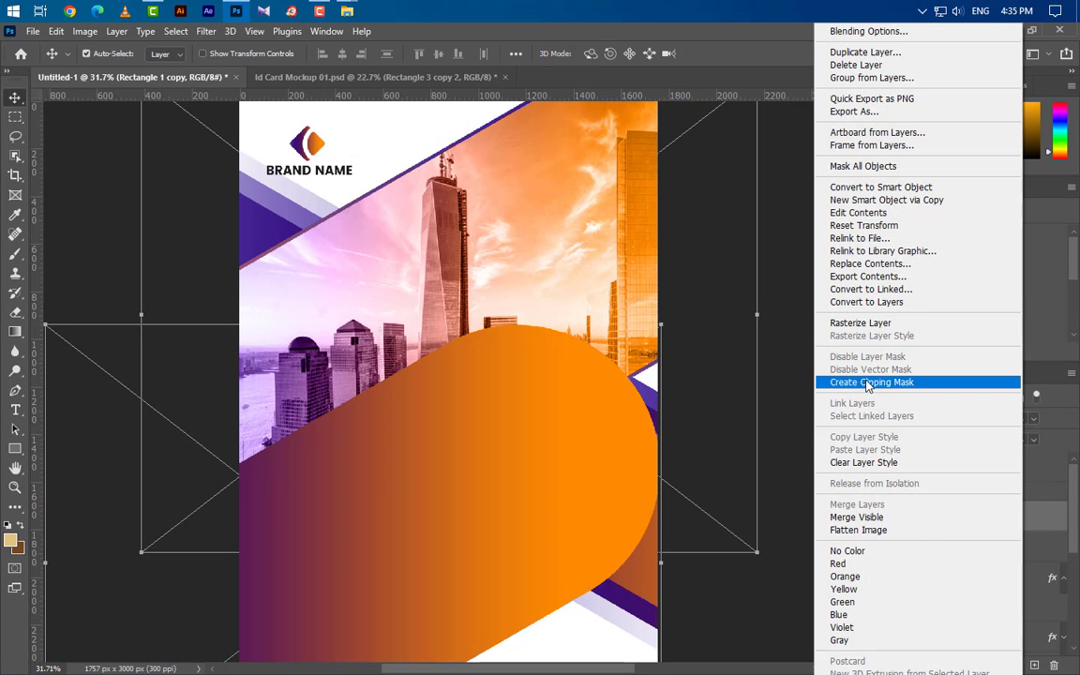
click(870, 382)
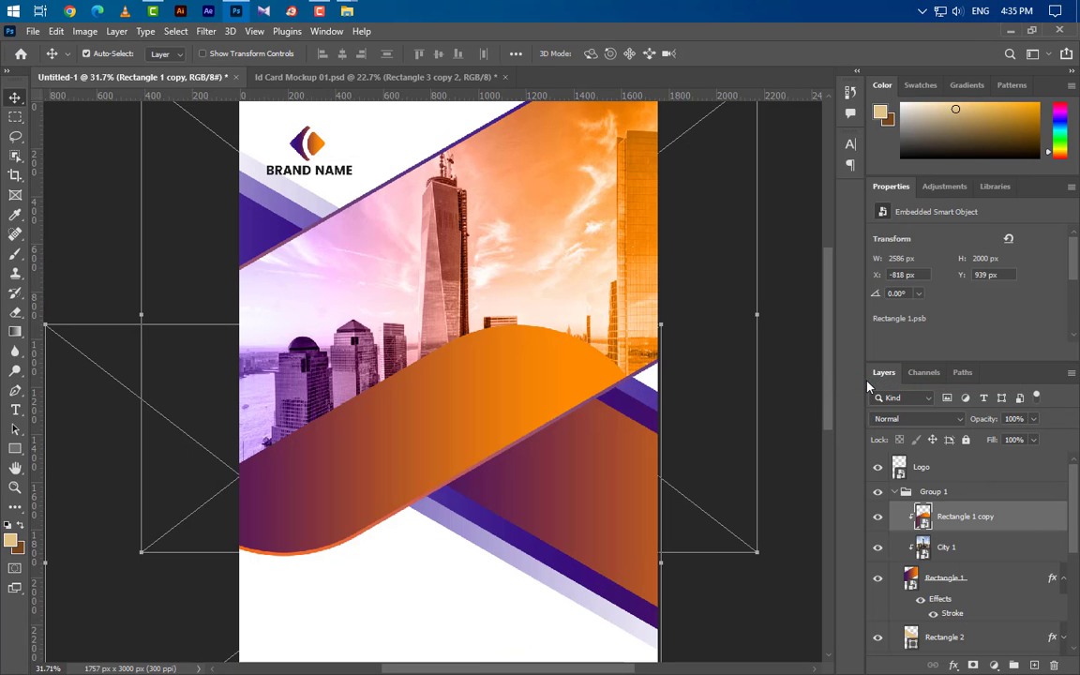
Step: Set the Rectangle 1 copy layer's blend mode to Multiply and its opacity to 50%
click(914, 419)
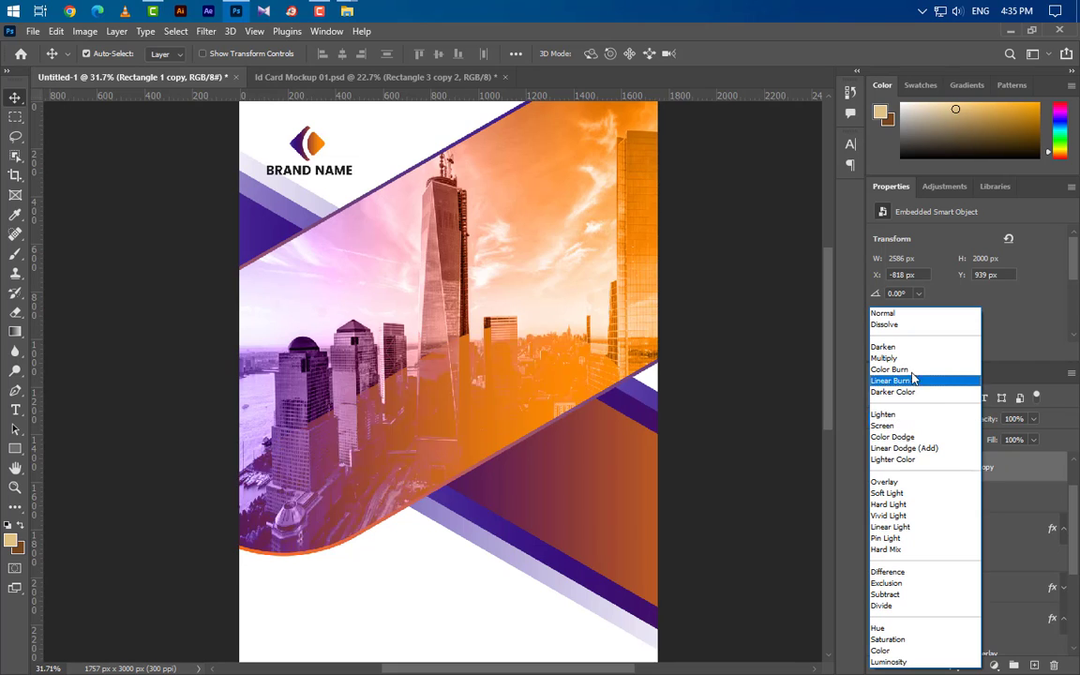
click(887, 358)
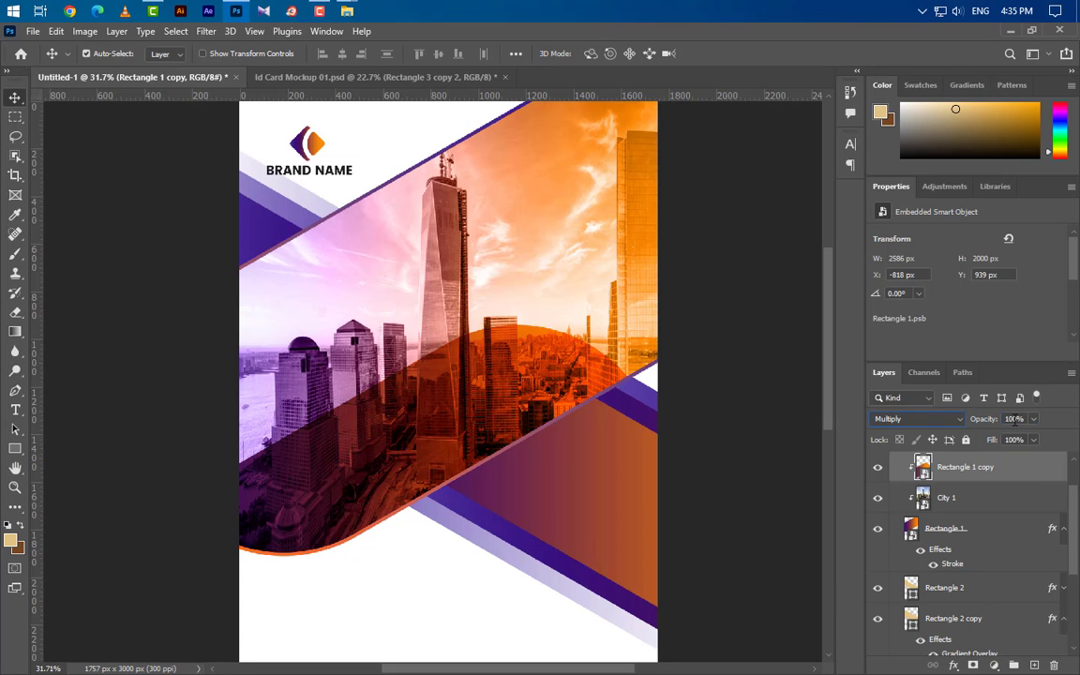
text(50)
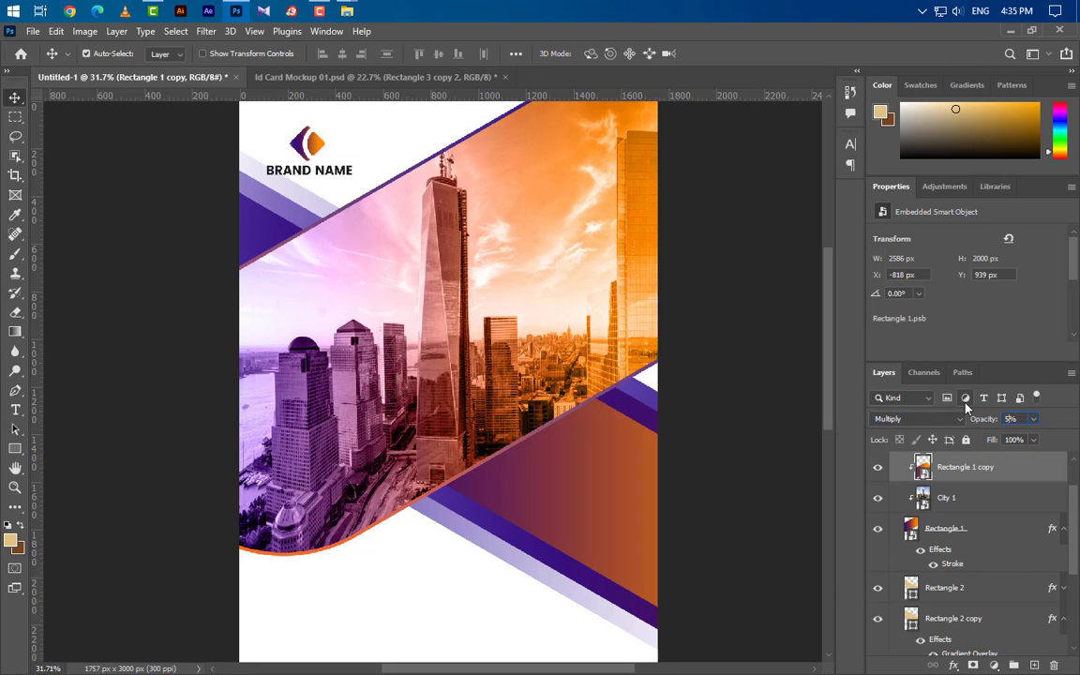
Step: Duplicate Rectangle 1 copy and move the duplicate farther down-left over the photo, to about X -1293 px, Y 1500 px
drag(1028, 474, 1034, 665)
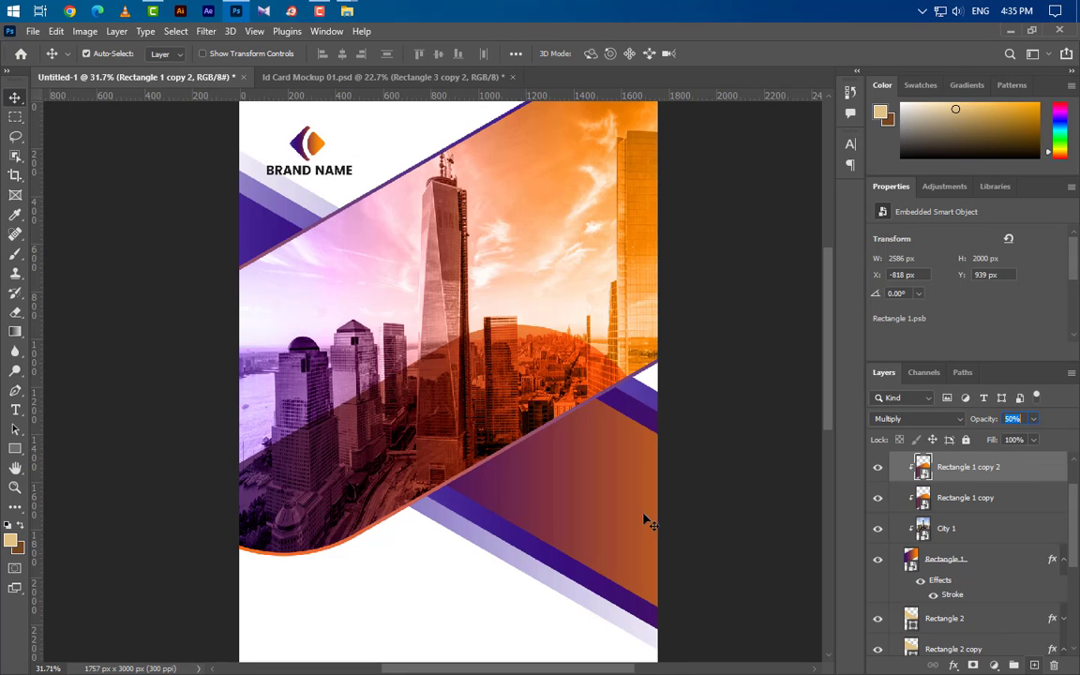
drag(446, 357, 382, 526)
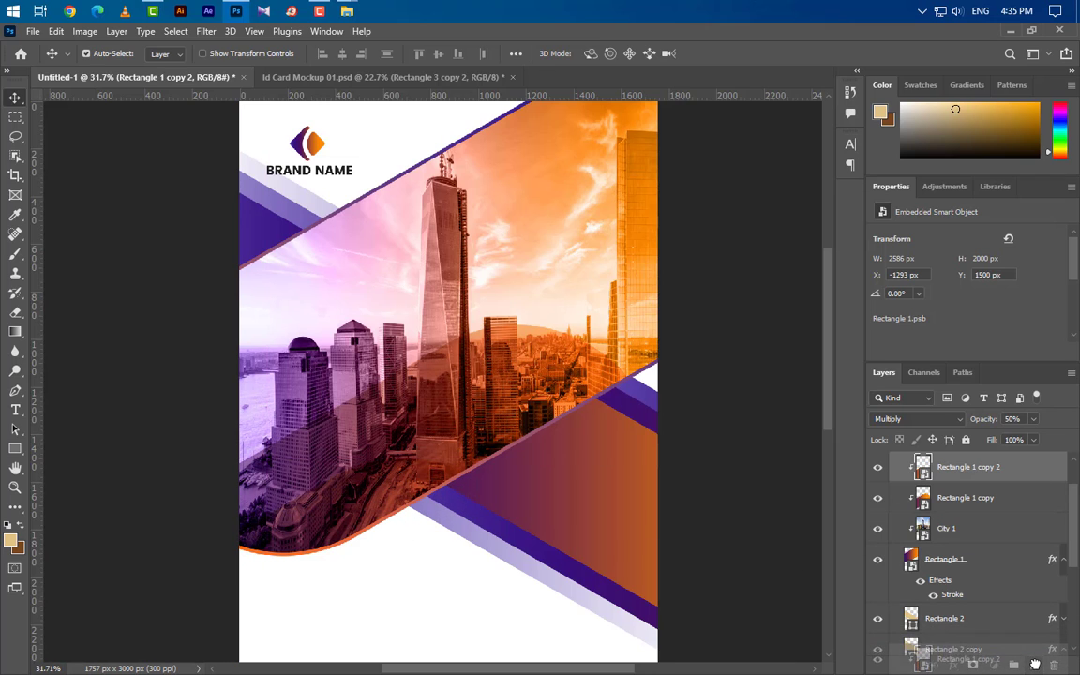
Step: Duplicate Rectangle 1 copy 2 and move the duplicate across the photo's upper edge, to about X -141 px, Y -1068 px
key(ctrl+j)
key(ctrl+t)
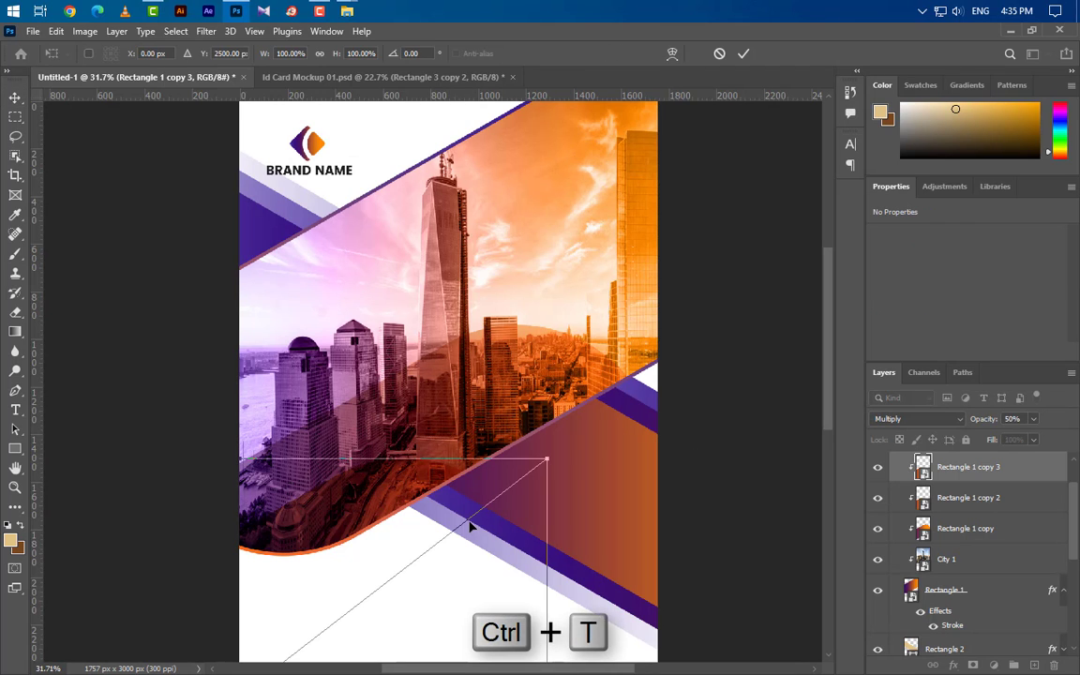
drag(568, 549, 591, 174)
drag(409, 274, 376, 253)
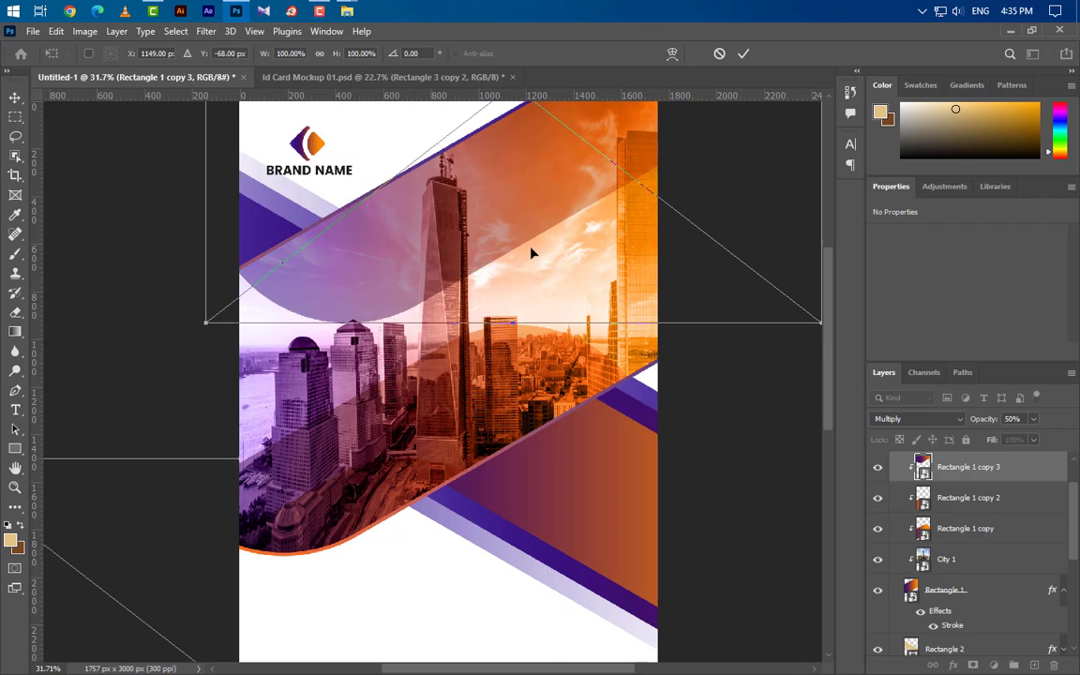
click(743, 52)
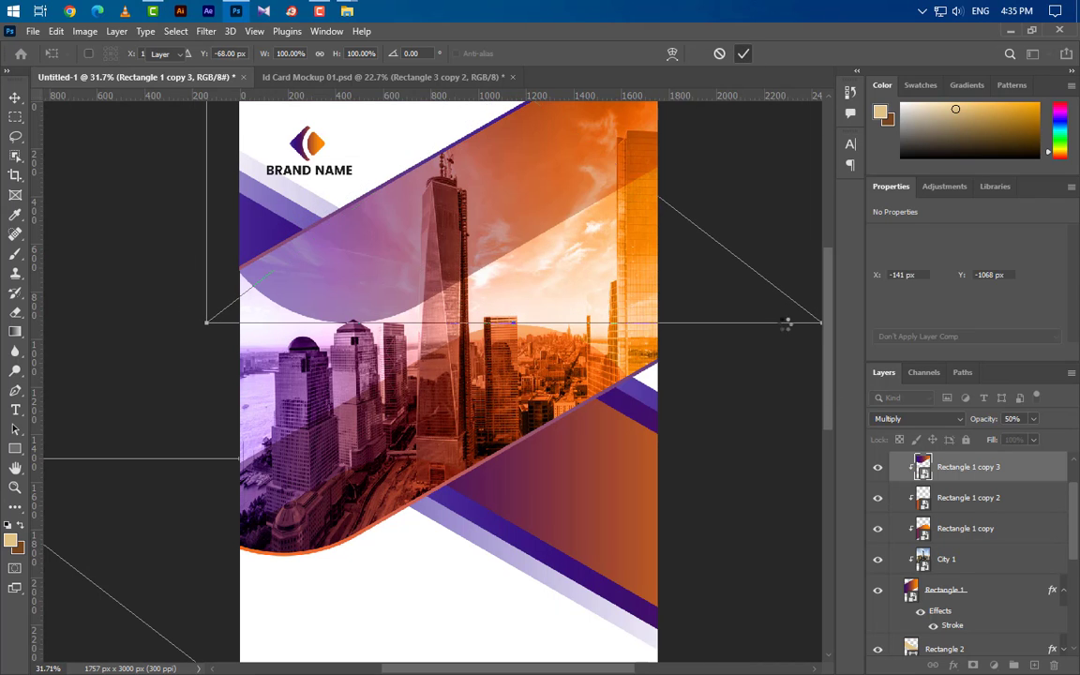
Step: Duplicate Rectangle 1 copy 3, scale the duplicate down to about 2101 x 1625 px and position it inside the upper translucent band
drag(1032, 477, 1034, 664)
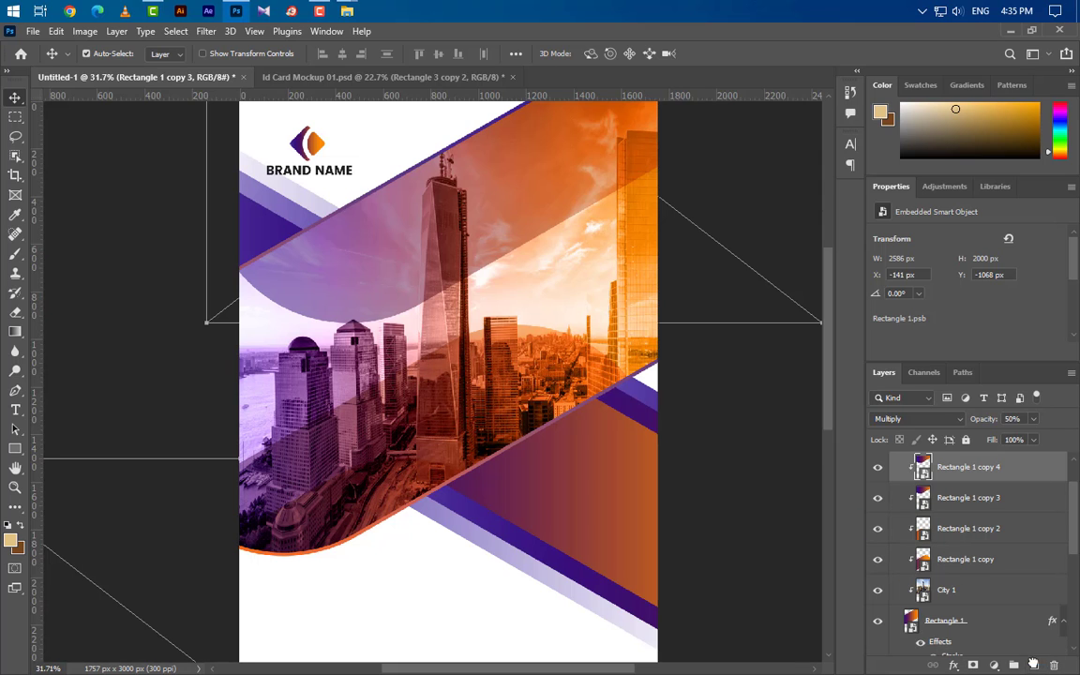
key(ctrl+t)
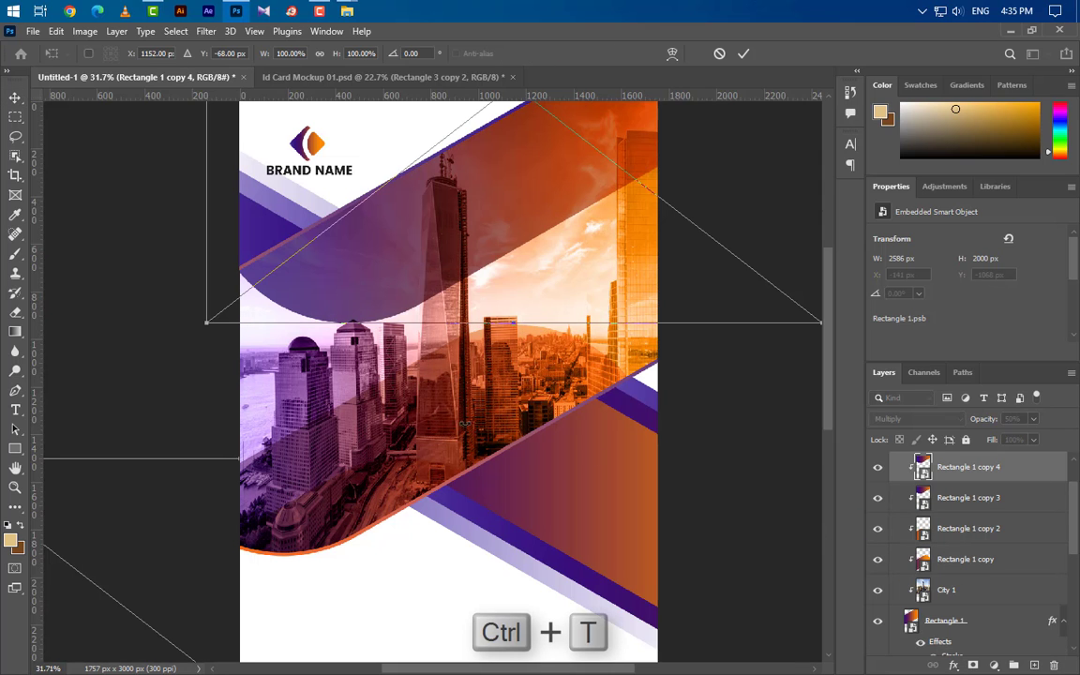
scroll(379, 466, up, 2)
scroll(382, 465, up, 1)
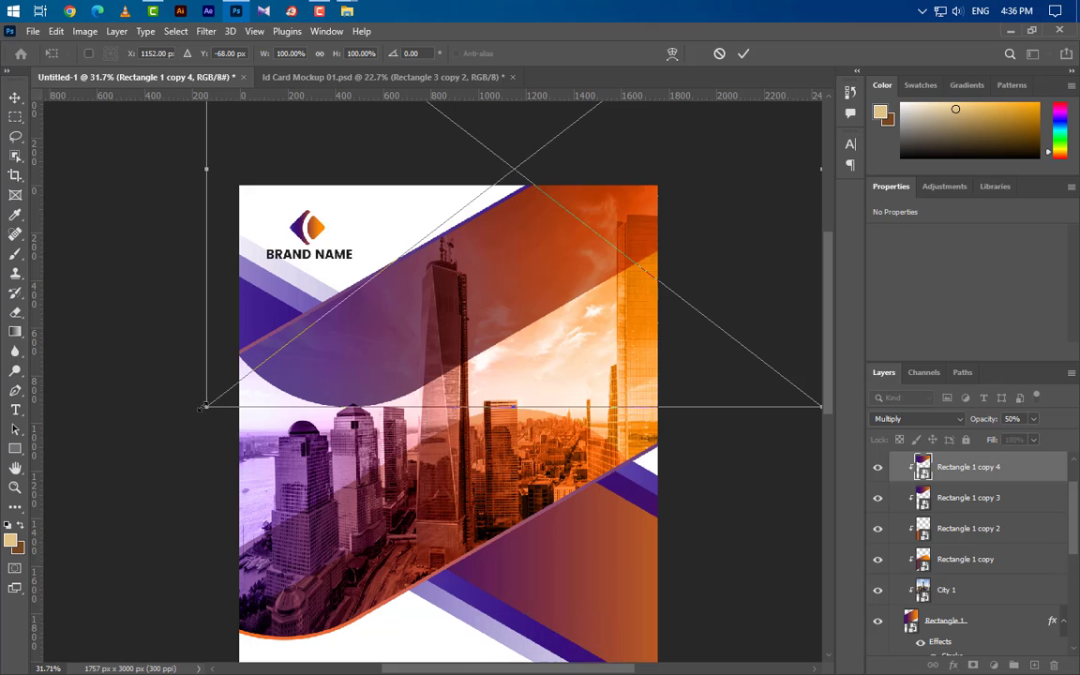
drag(206, 404, 325, 318)
drag(430, 291, 365, 312)
click(742, 53)
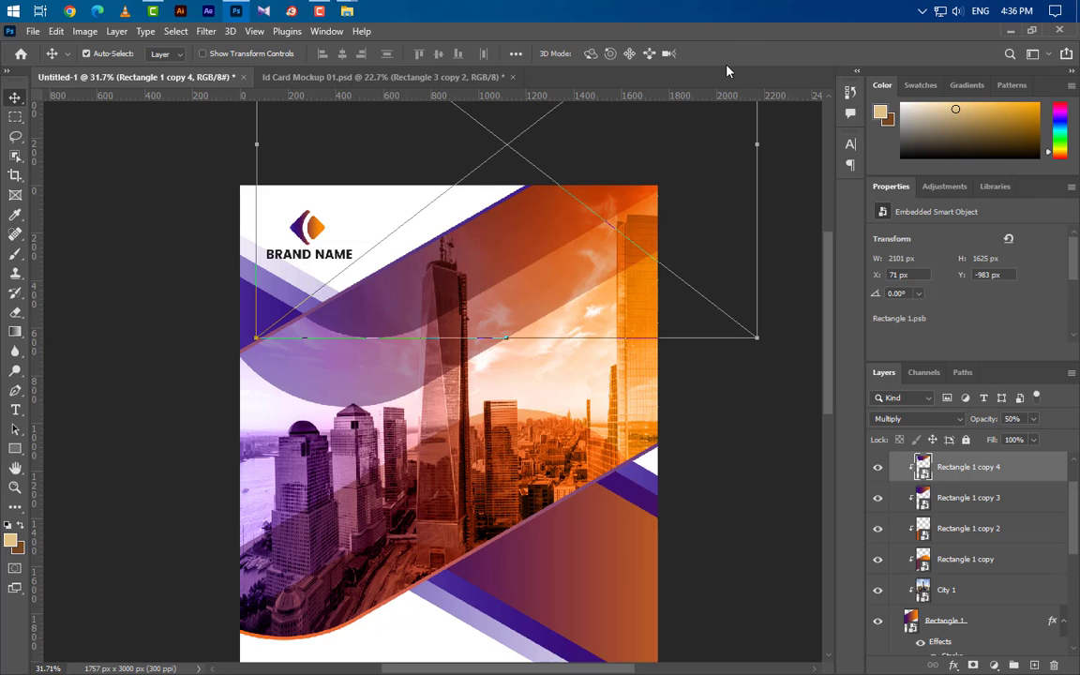
Step: Collapse Group 1 and draw a six-sided polygon about 529 px wide over the city photo on a new layer above the group
scroll(634, 271, down, 2)
scroll(488, 488, up, 1)
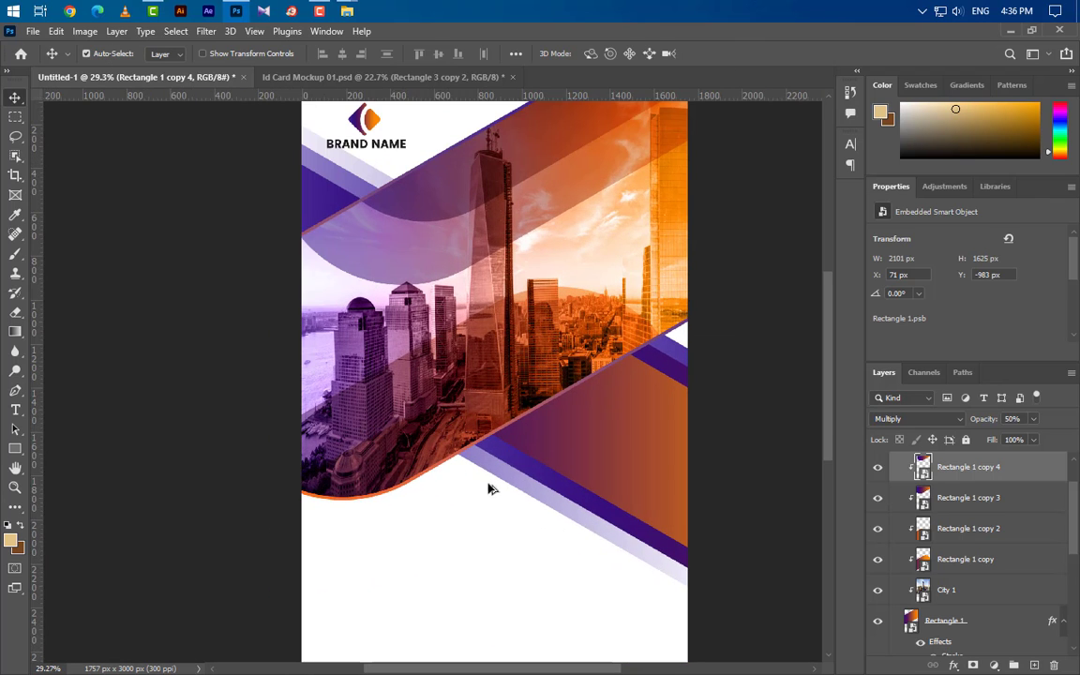
key(ctrl+g)
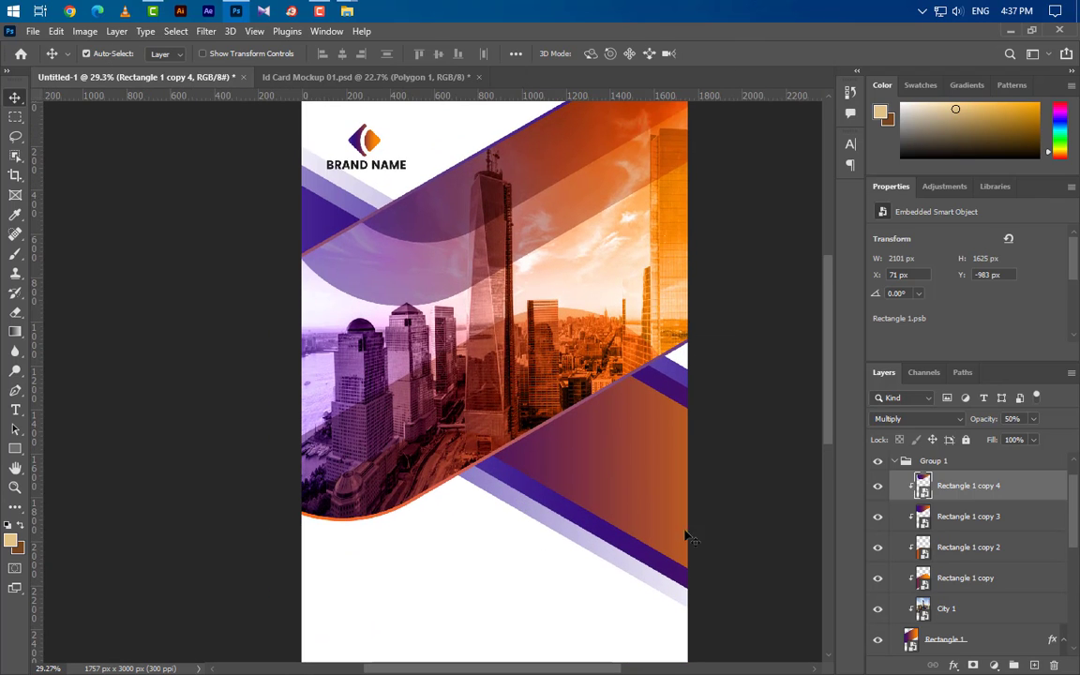
click(894, 462)
click(1036, 665)
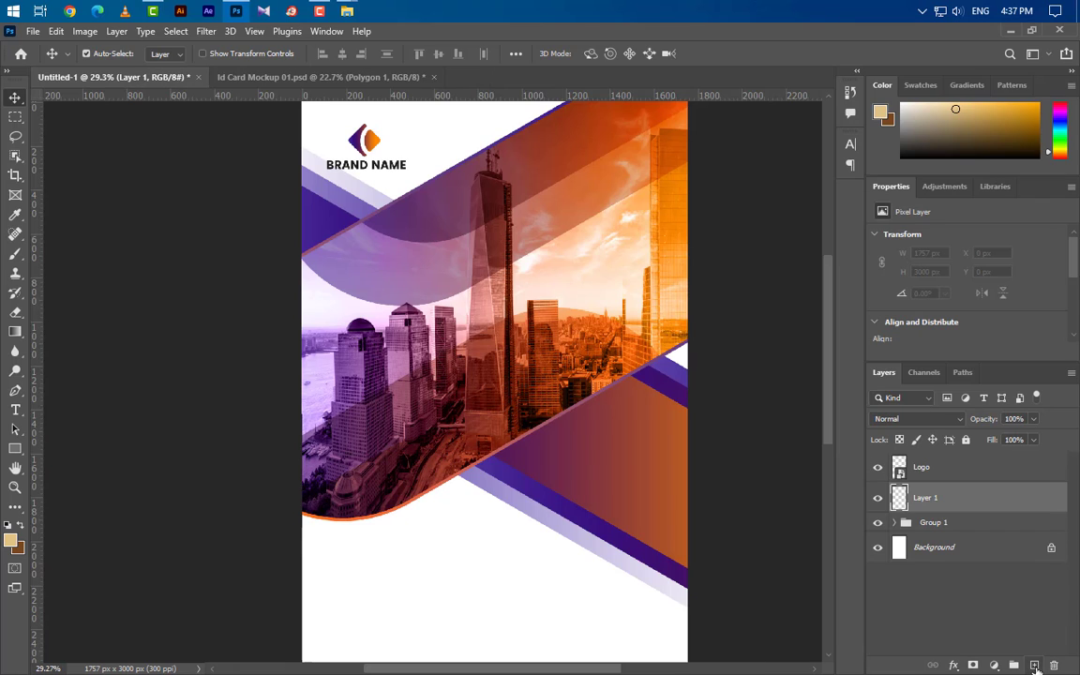
click(15, 449)
right_click(15, 449)
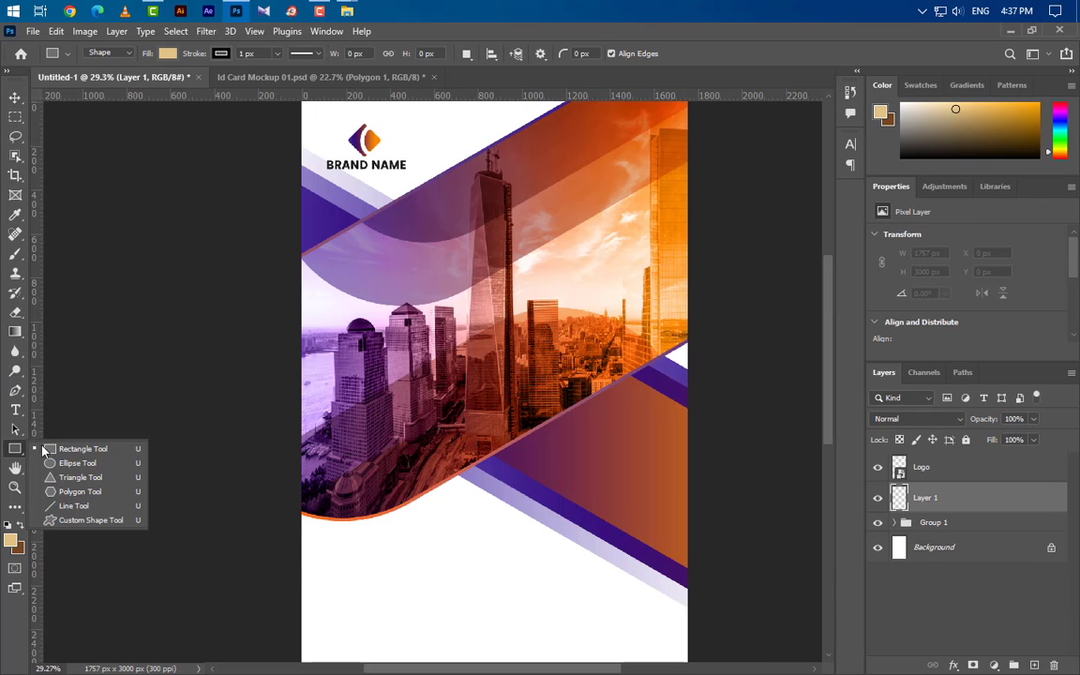
click(71, 492)
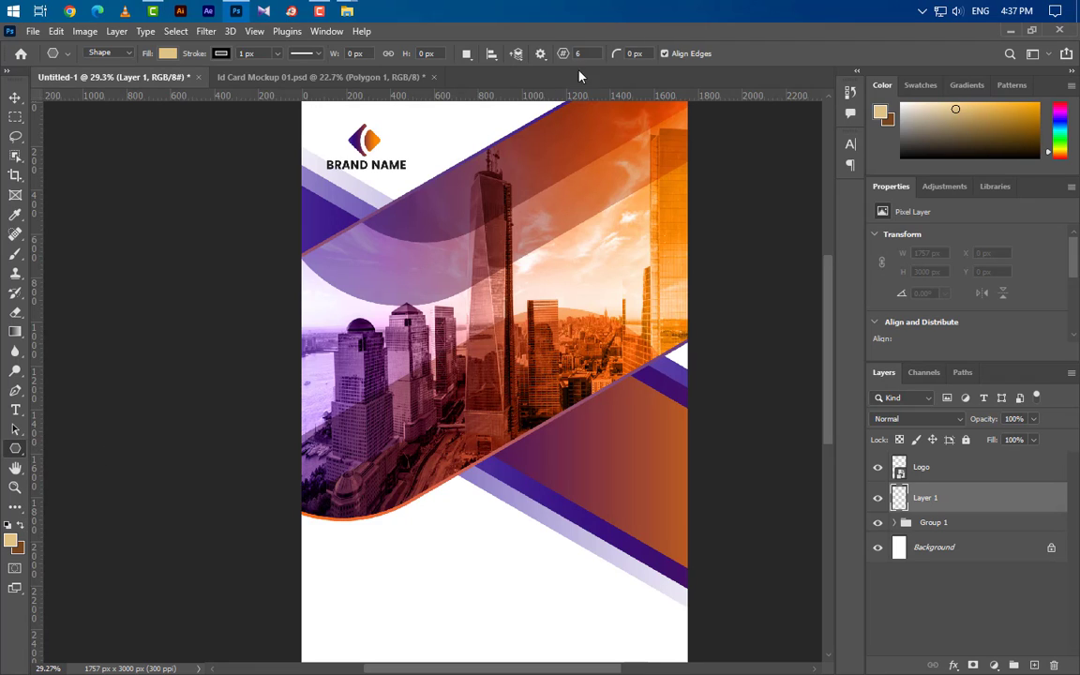
mouse_move(440, 278)
mouse_down()
mouse_move(474, 246)
mouse_move(554, 362)
mouse_up()
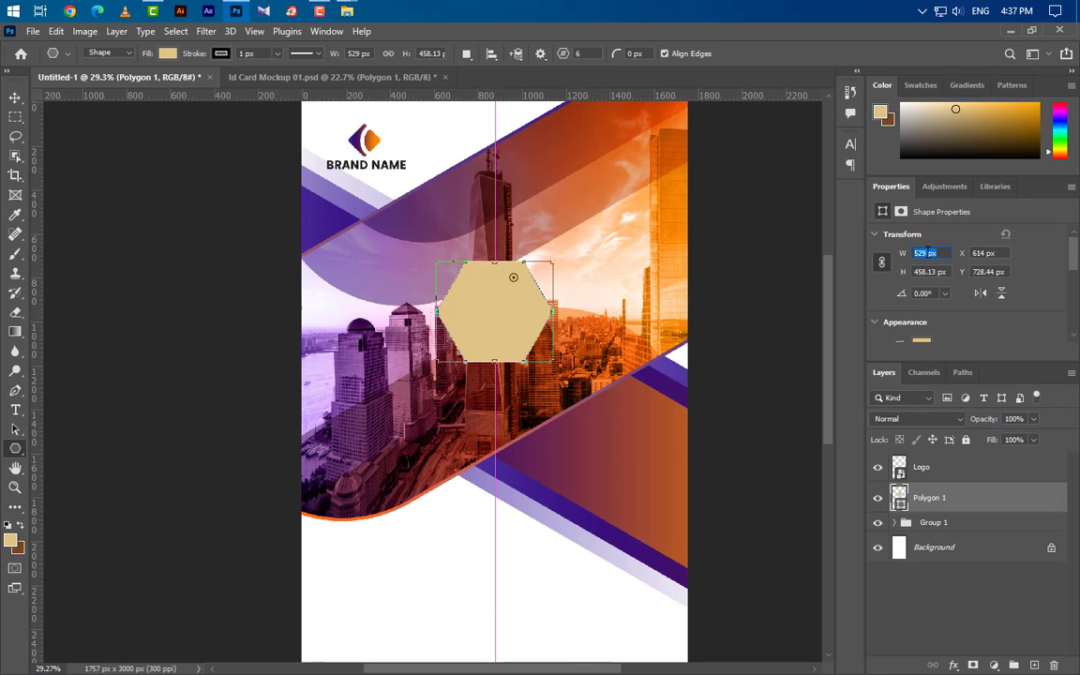
Step: Set the hexagon's width to 950 px with linked proportions and its rotation to 90°
text(950)
key(Return)
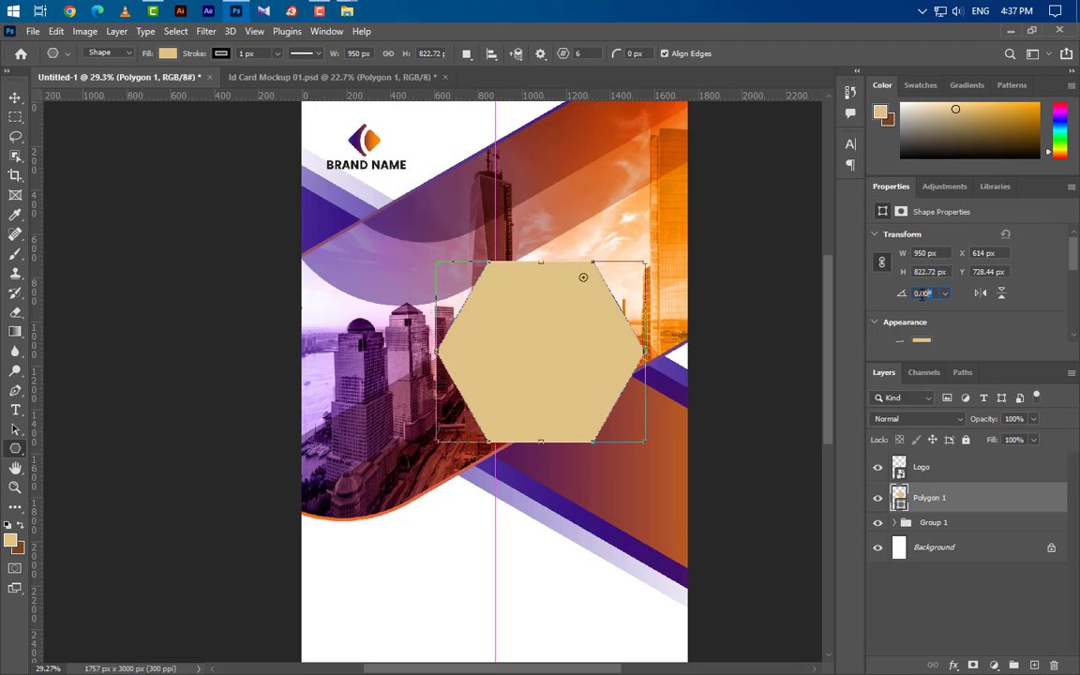
text(90)
key(Return)
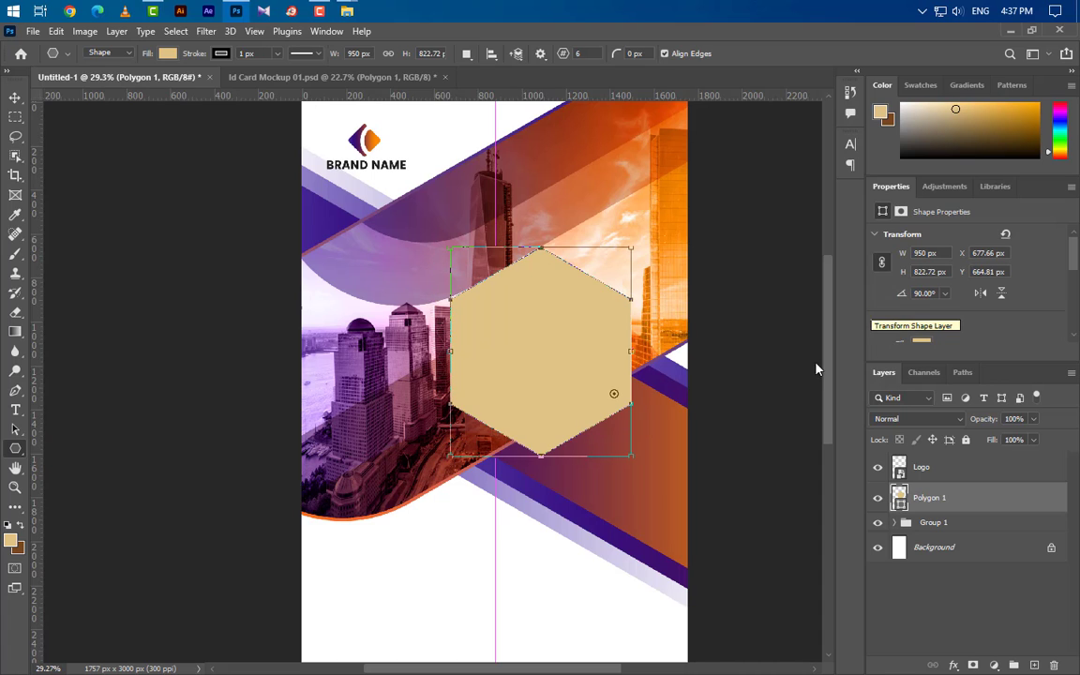
Step: Move the hexagon up-left to the middle of the city photo and give it a 75 px corner radius and a 0 px shape outline
click(15, 97)
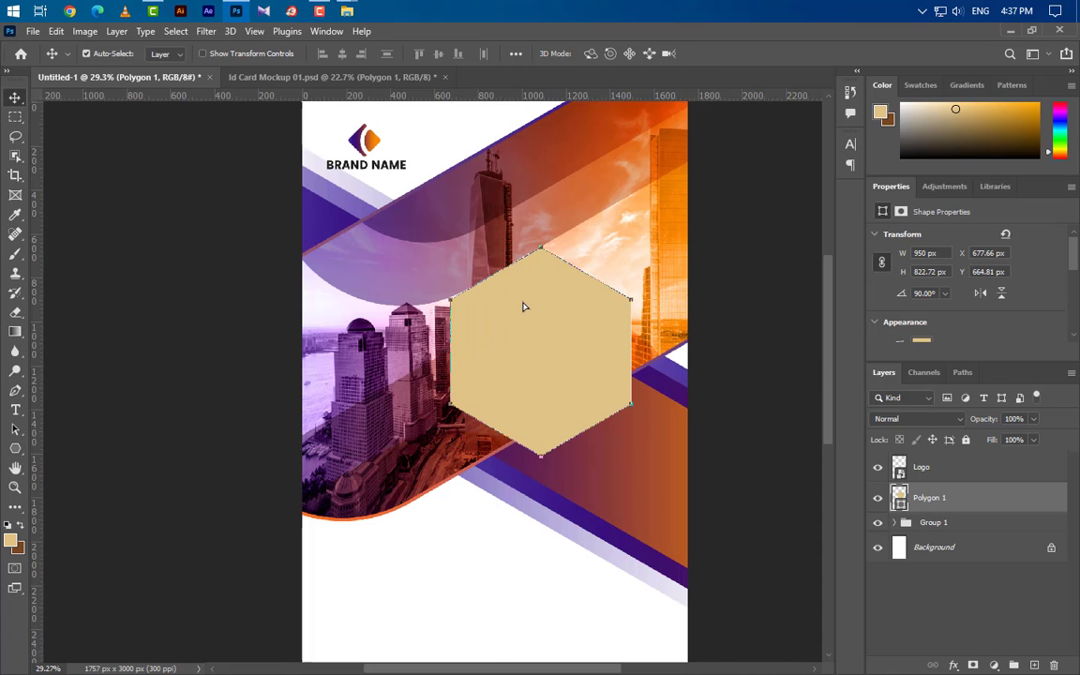
drag(522, 305, 492, 282)
scroll(969, 304, down, 5)
scroll(968, 304, down, 1)
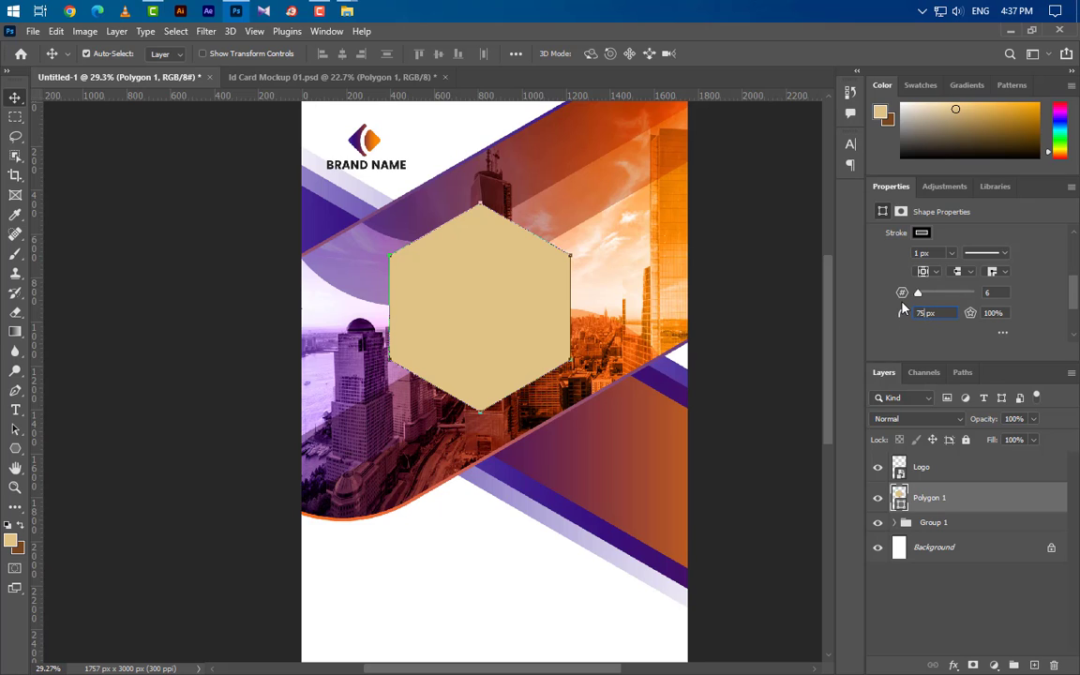
key(Return)
Step: Add a white 25 px outside Stroke layer style to the Polygon 1 hexagon
double_click(1029, 506)
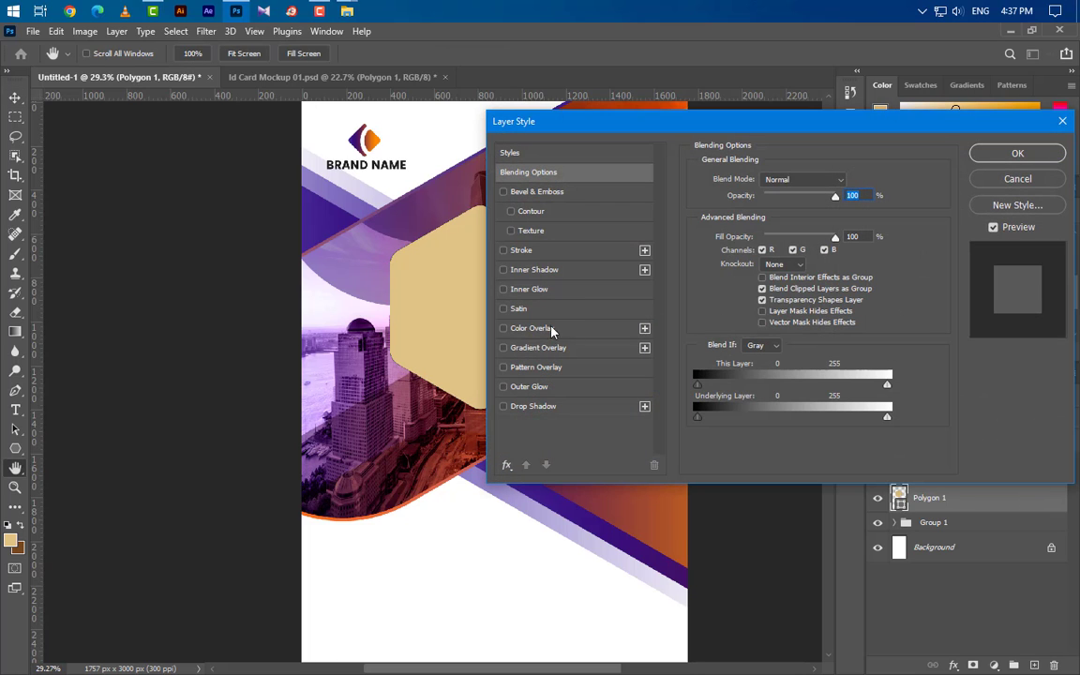
click(555, 251)
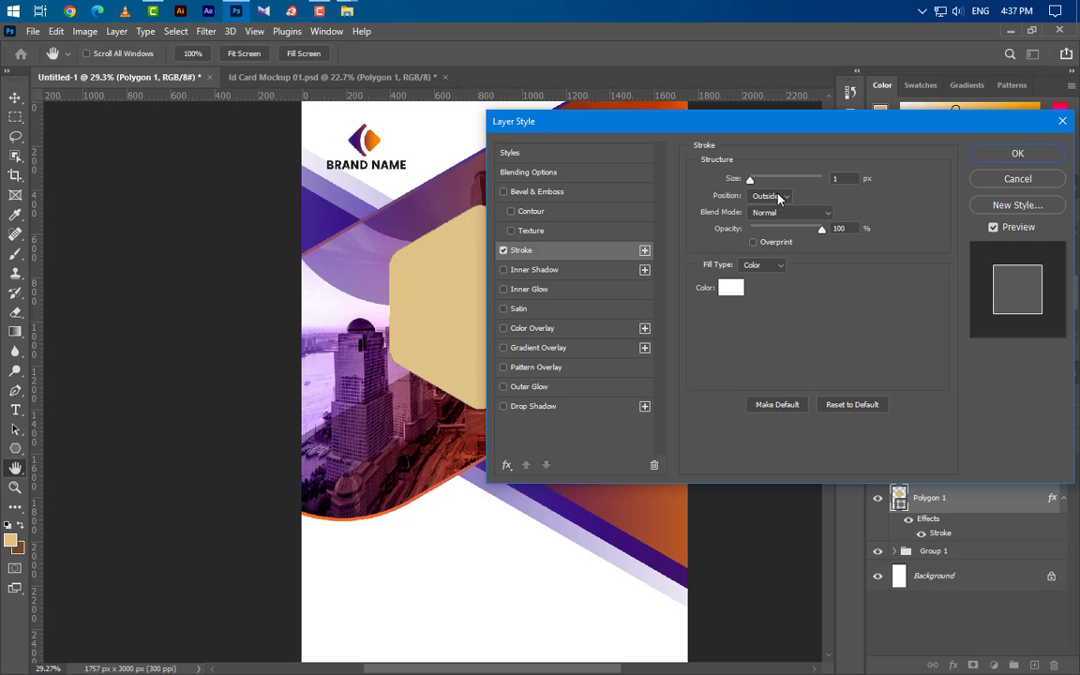
drag(847, 179, 813, 179)
text(25)
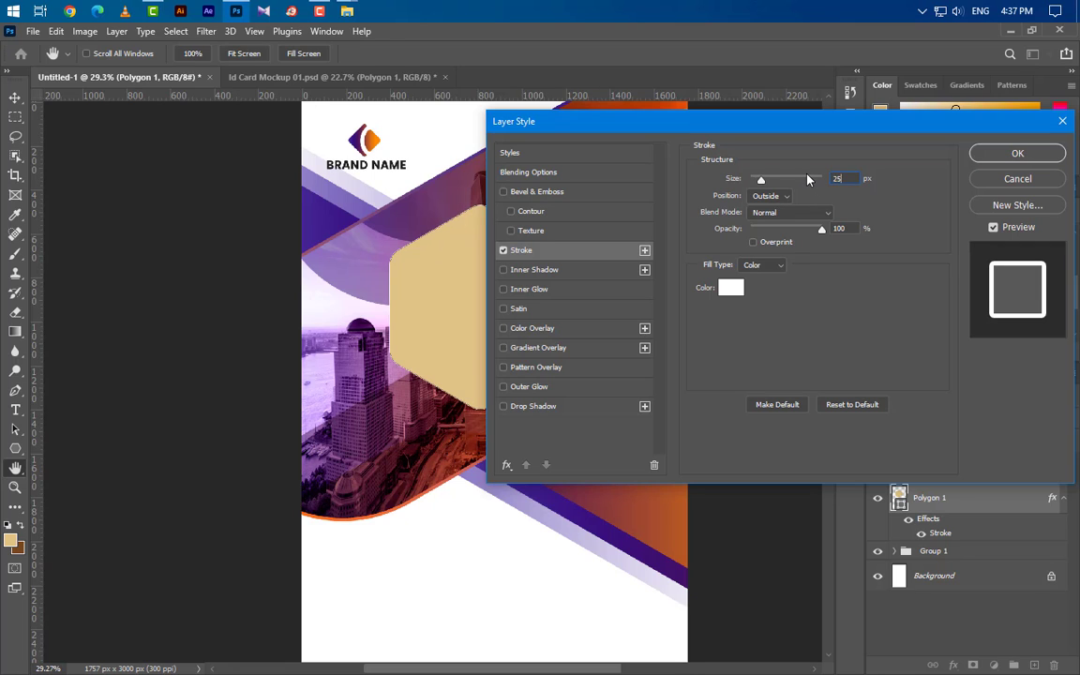
click(732, 290)
click(1023, 255)
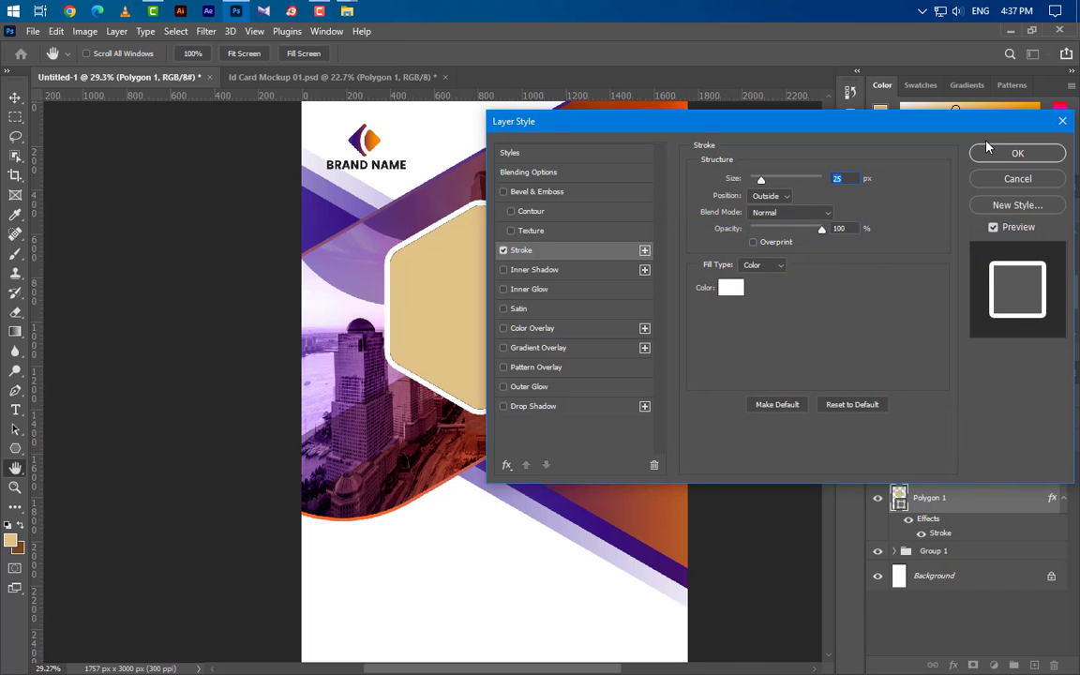
click(1017, 153)
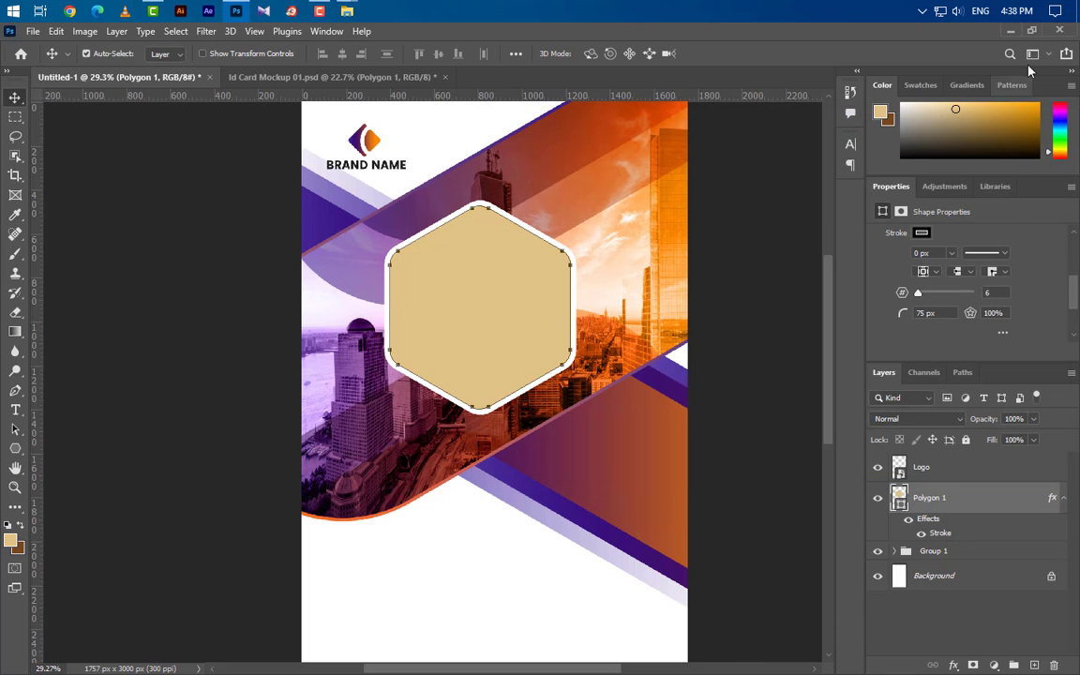
Step: Place the Girl image from the desktop above Polygon 1 and clip it to the hexagon with a clipping mask
click(1008, 34)
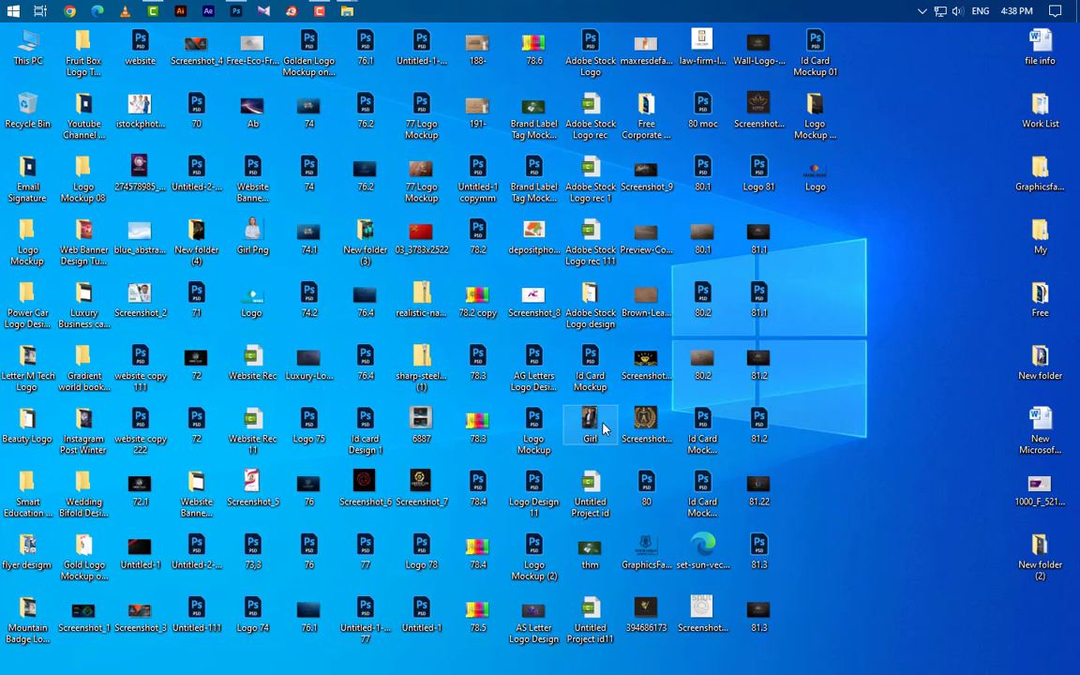
drag(149, 83, 469, 362)
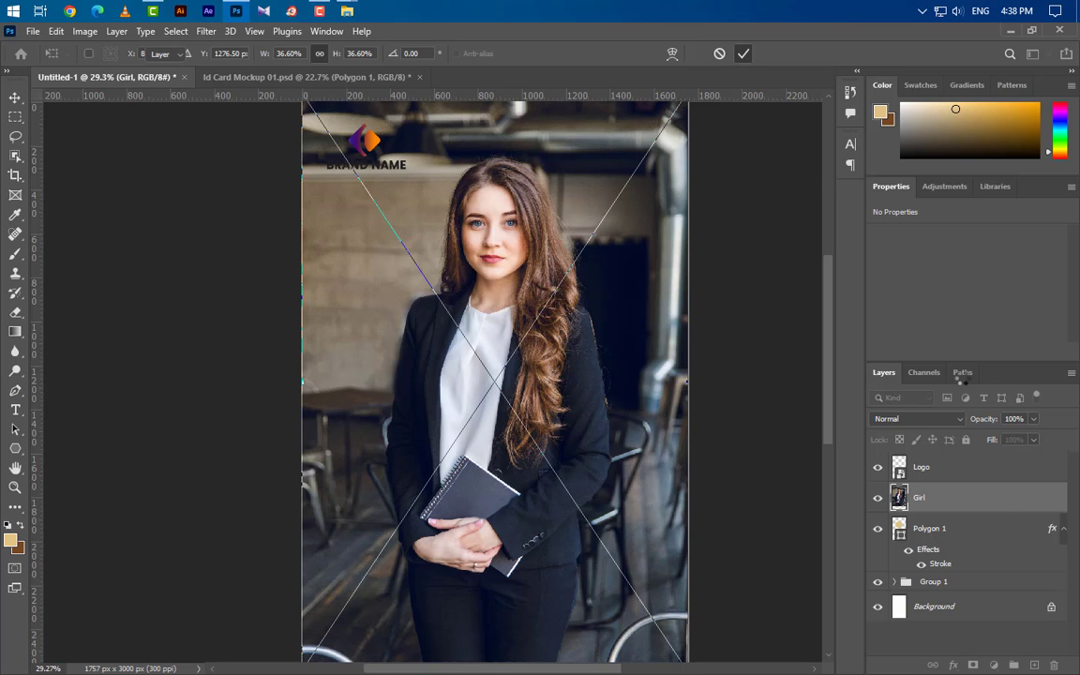
key(Return)
right_click(999, 506)
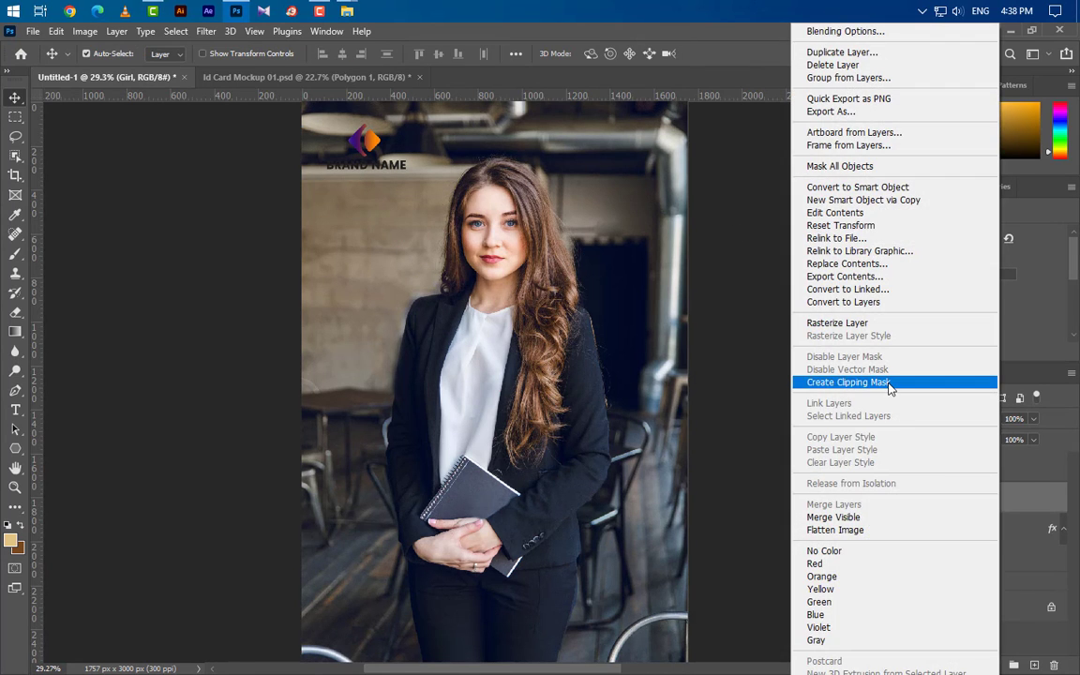
click(849, 382)
Step: Reposition the clipped Girl photo so her head sits inside the hexagon and scale it to about 33.23%
key(ctrl+t)
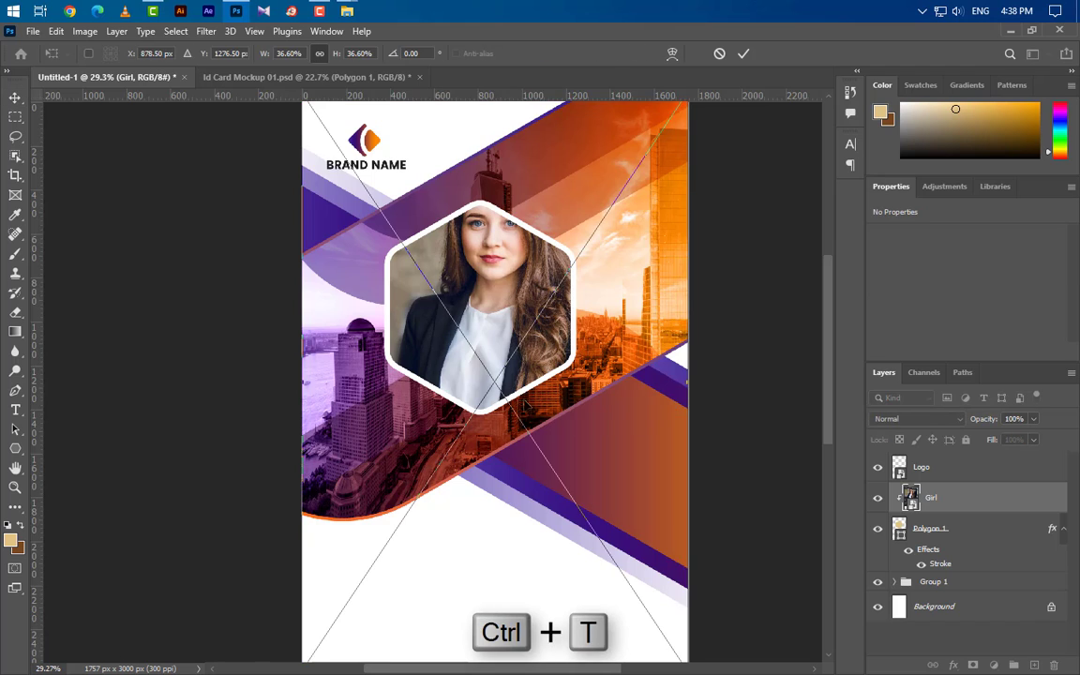
scroll(525, 398, down, 3)
drag(586, 339, 578, 378)
key(Up)
key(Up)
key(Up)
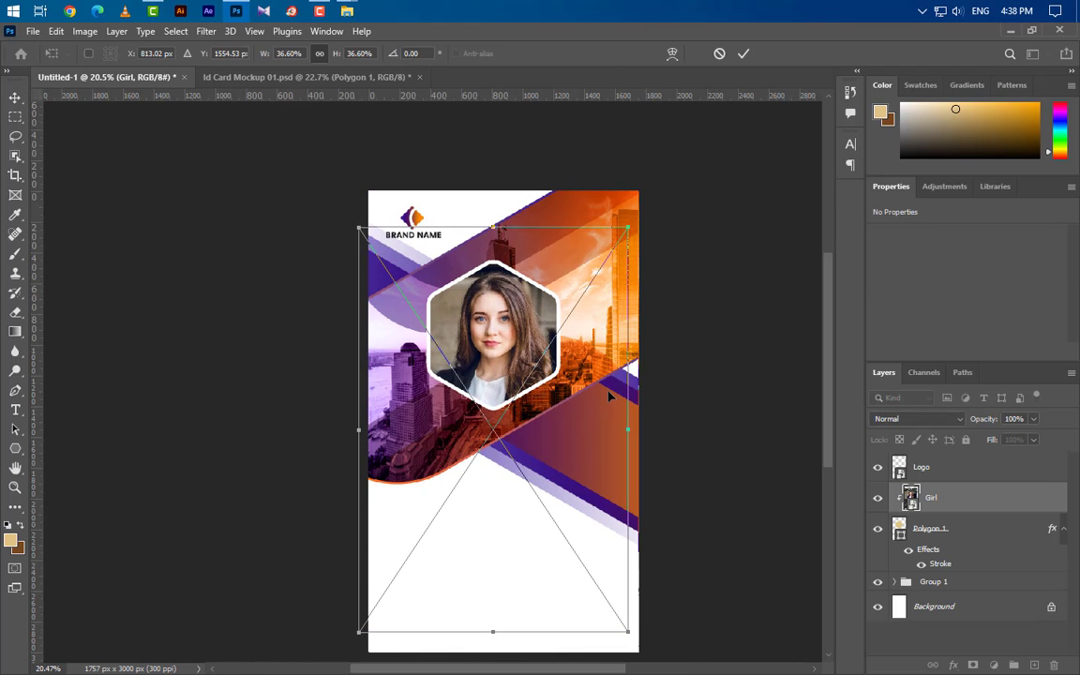
drag(499, 631, 508, 581)
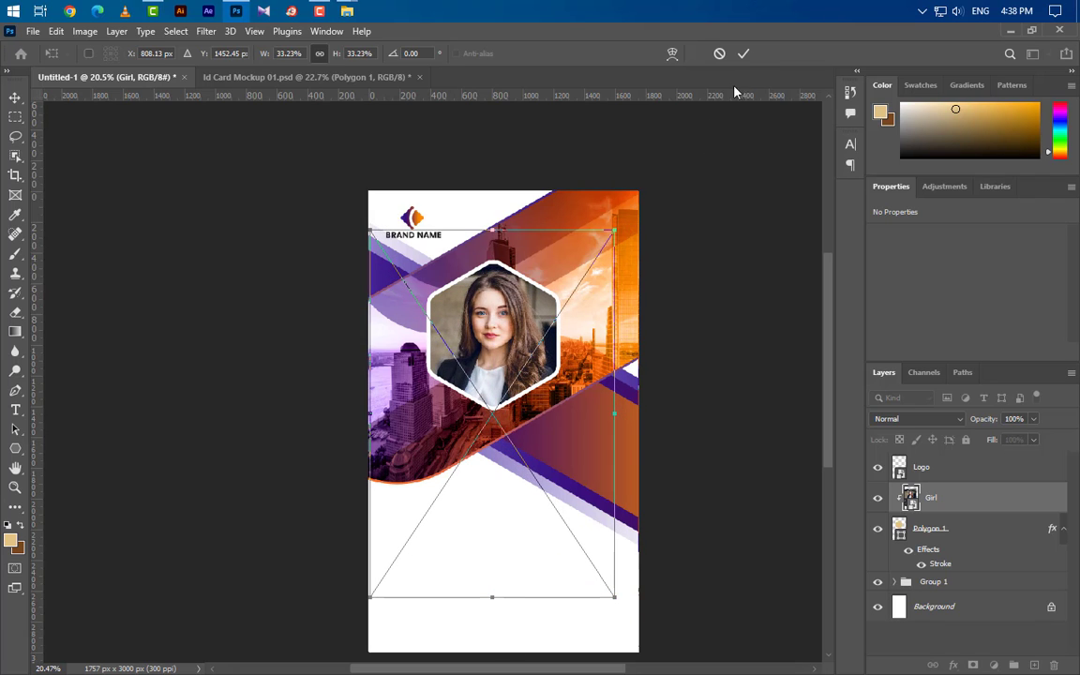
click(743, 53)
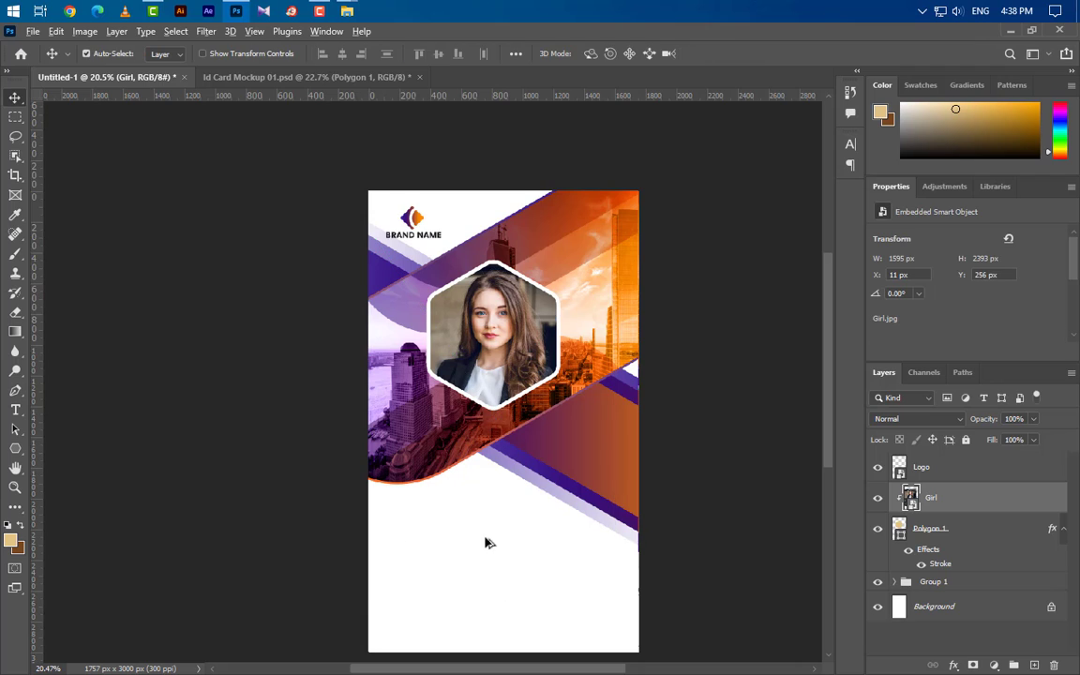
Step: Draw a square shape on the purple-orange band below the city photo and set its size to 280 × 280 px
scroll(490, 540, up, 1)
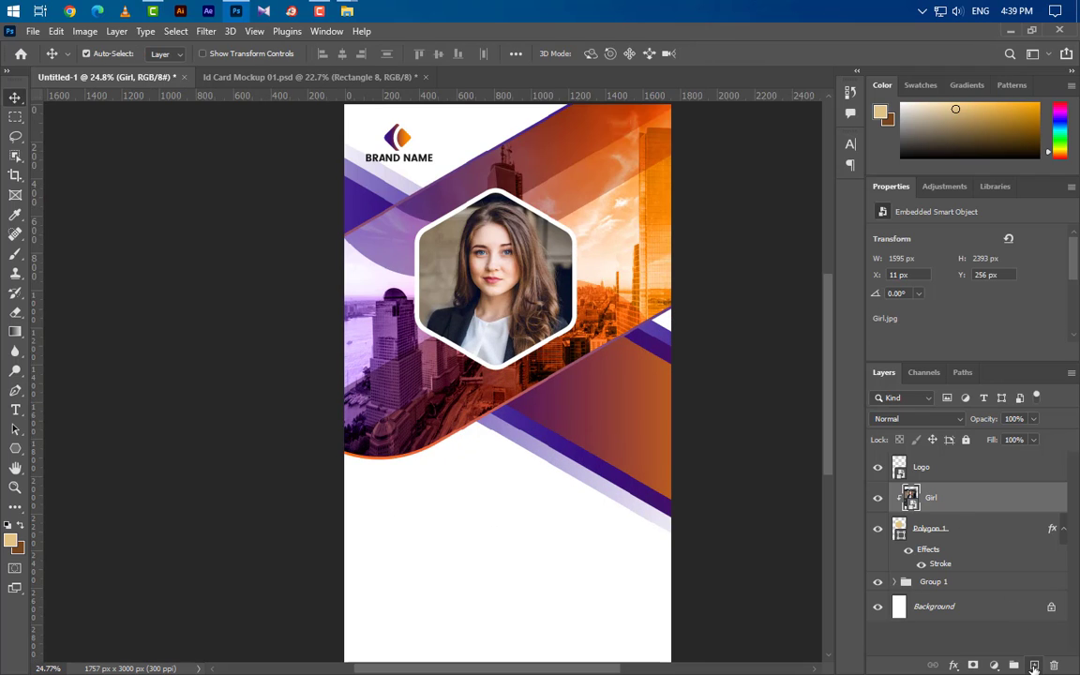
click(1034, 666)
click(15, 449)
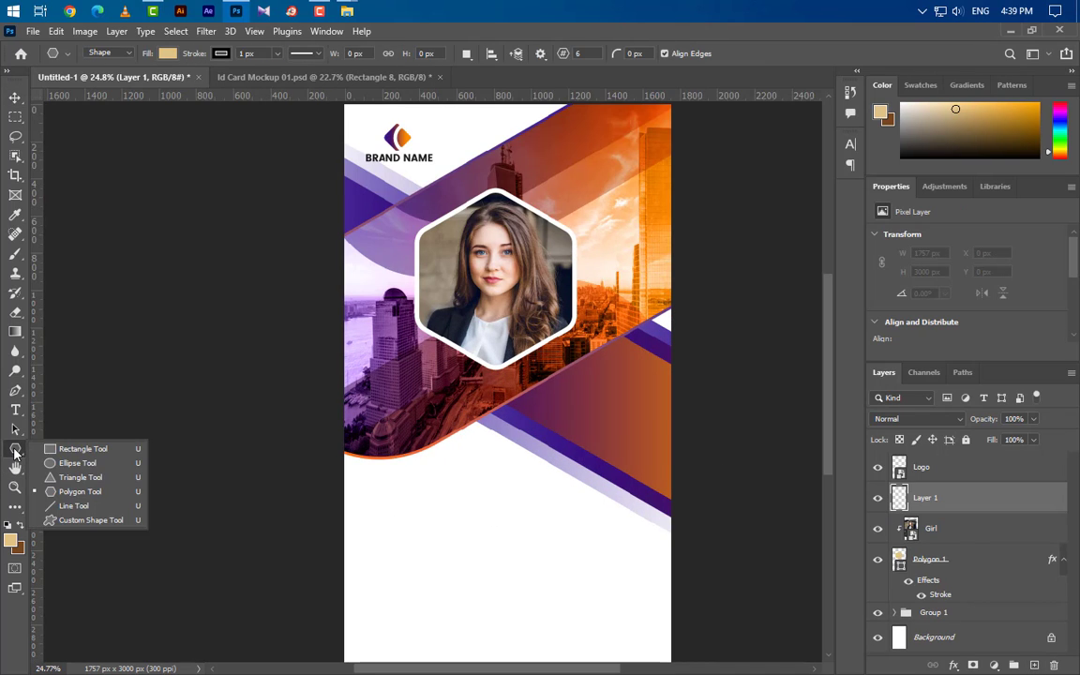
click(83, 449)
drag(578, 373, 641, 434)
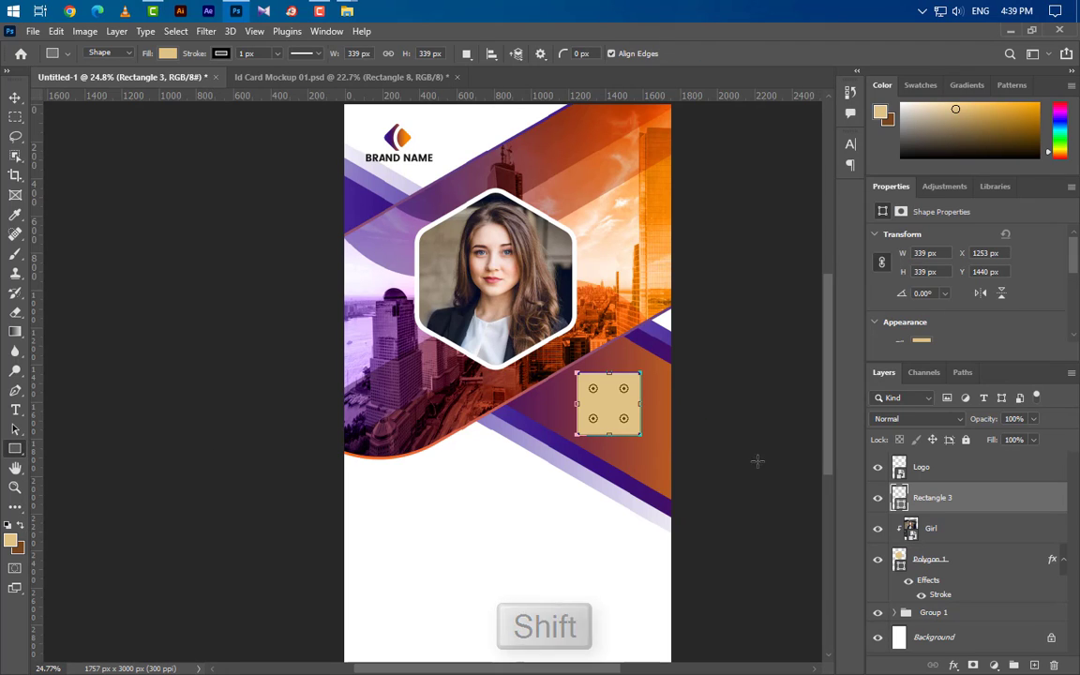
click(924, 253)
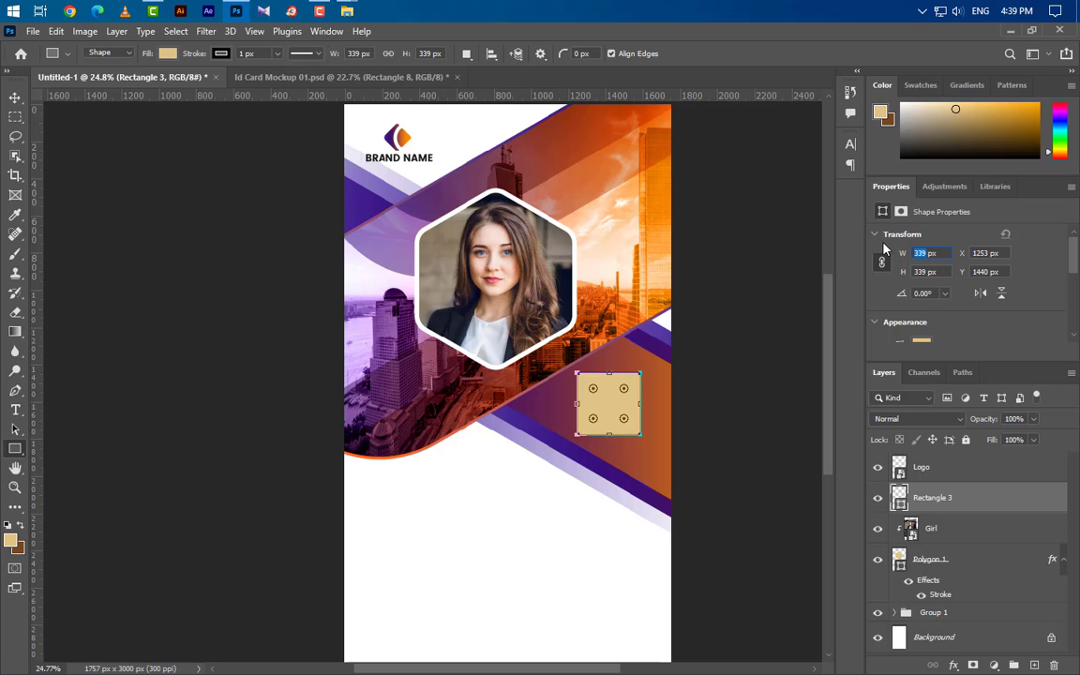
key(Return)
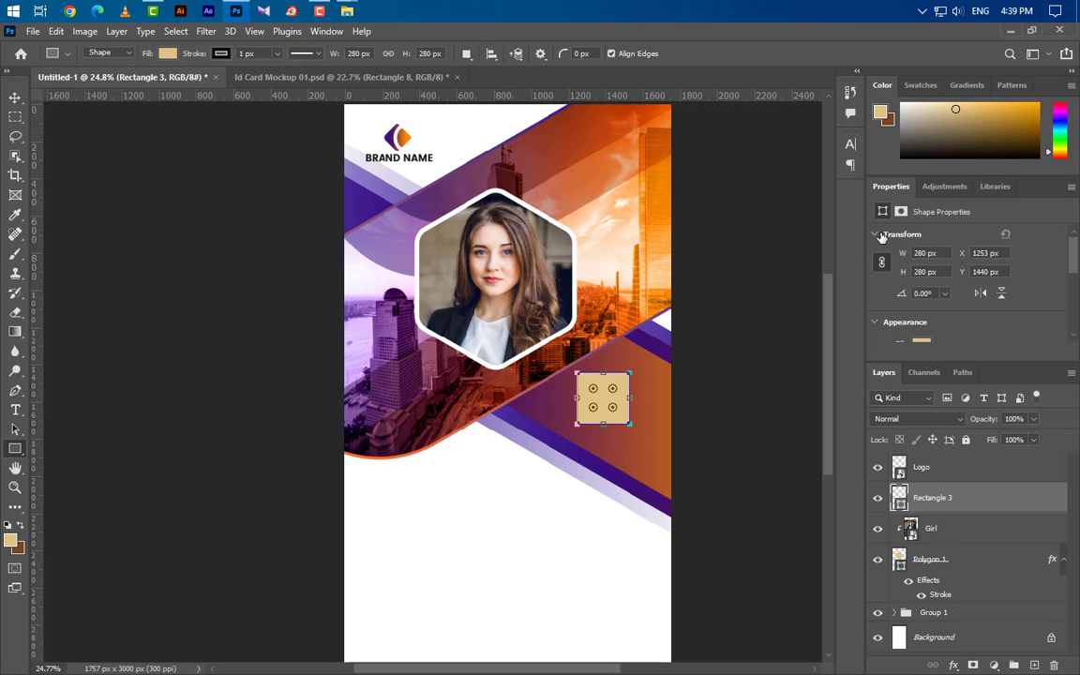
Step: Change the fill colour of the square shape to white (ffffff)
double_click(901, 507)
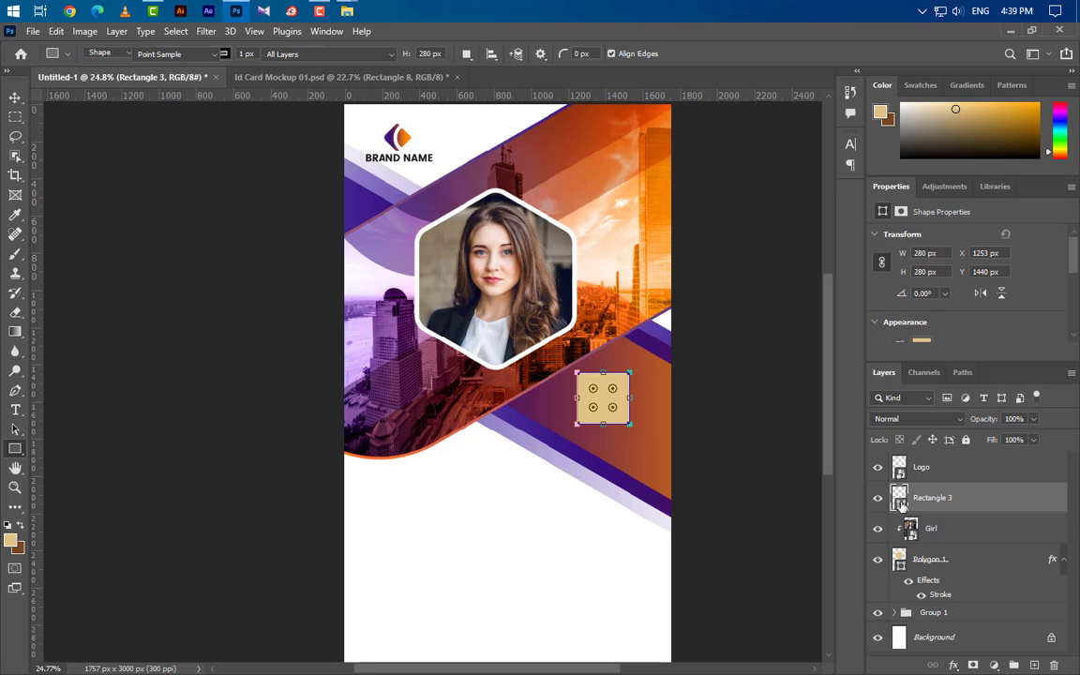
click(386, 537)
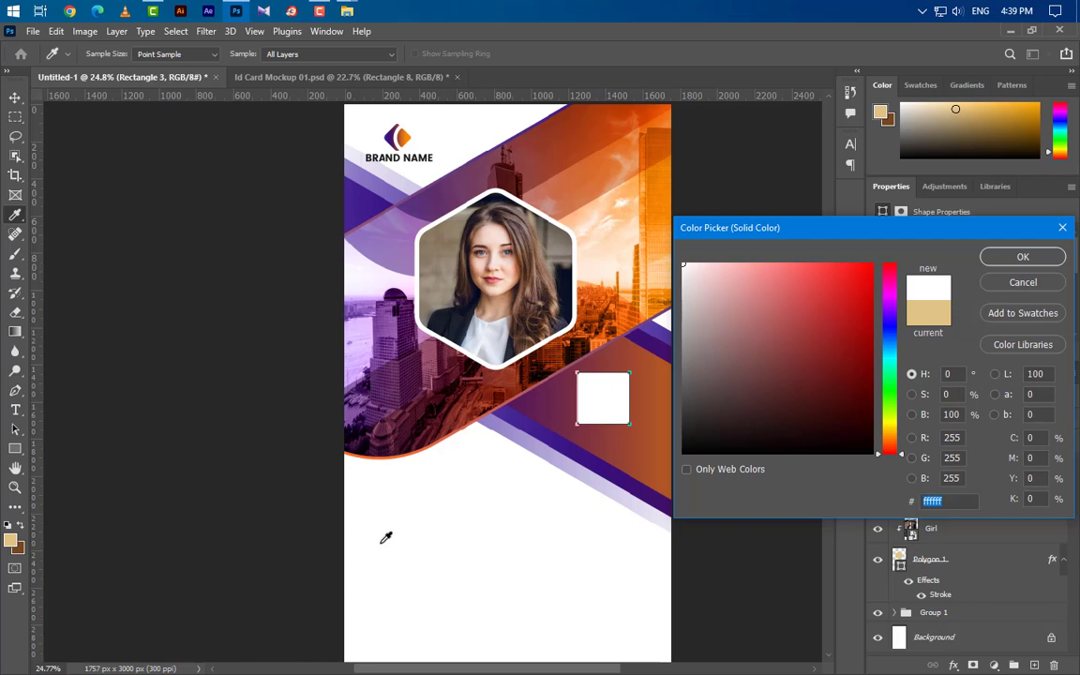
click(1043, 260)
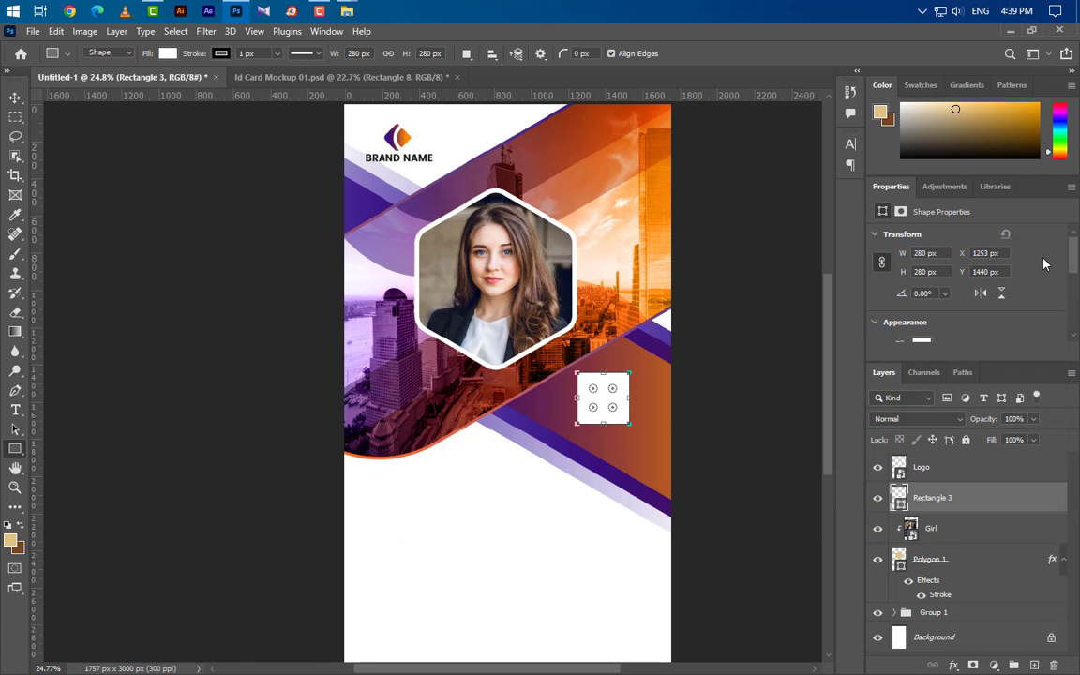
Step: Place the QR_code_for_QRpedia image from the icon folder and scale it to 16.80%, centred on the white square
key(alt+Tab)
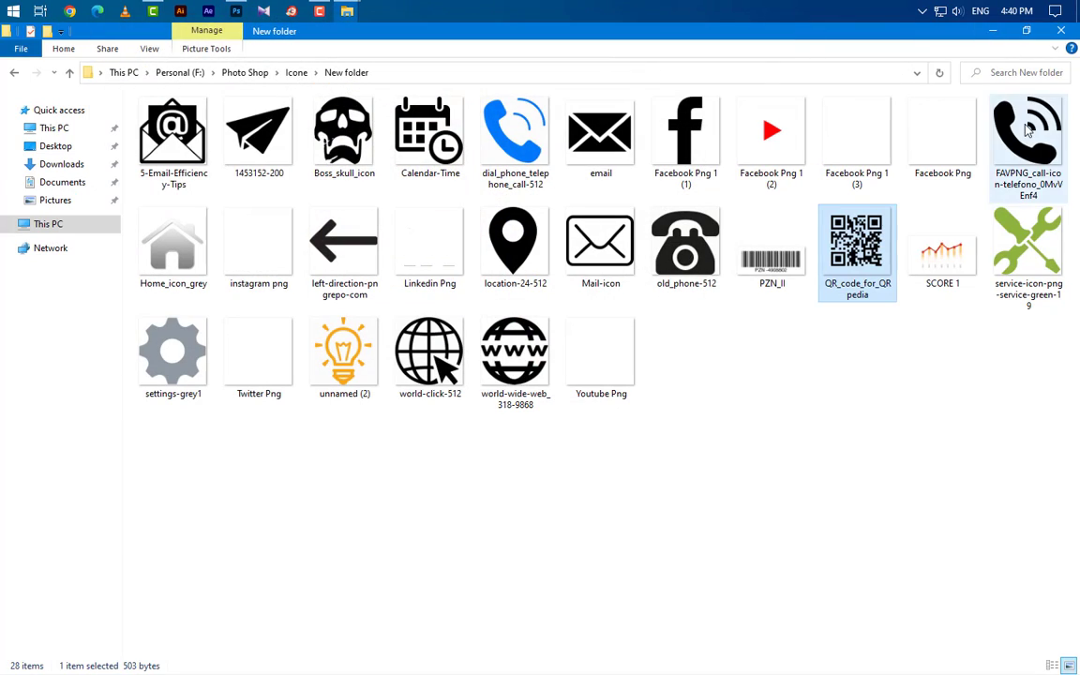
drag(849, 242, 627, 426)
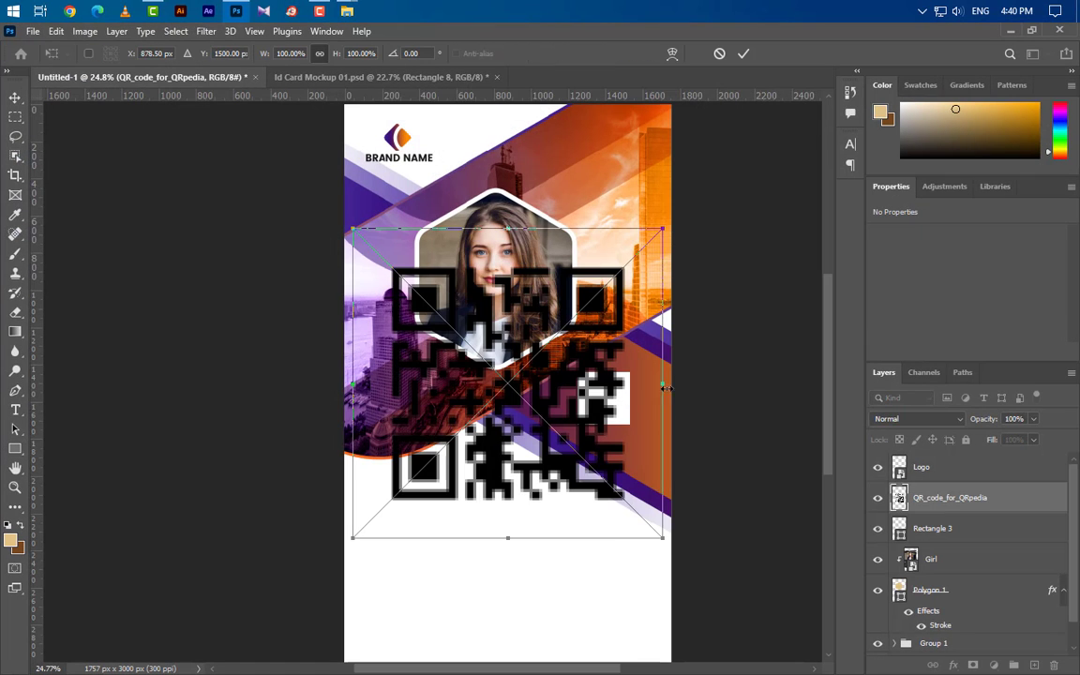
drag(665, 387, 604, 411)
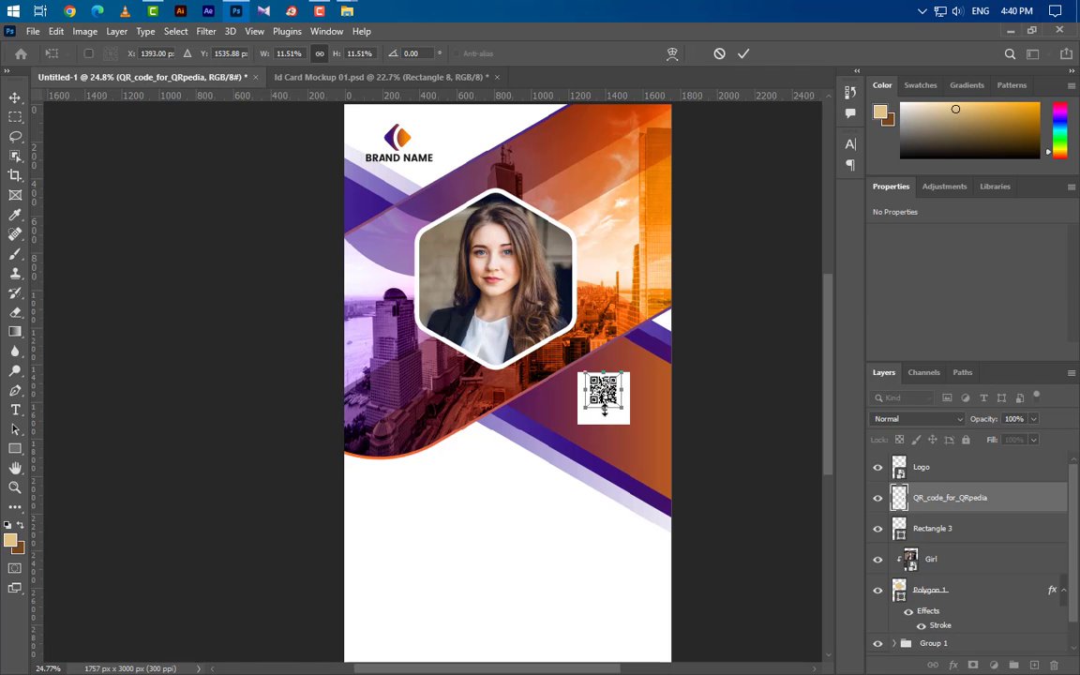
drag(604, 411, 604, 425)
click(743, 54)
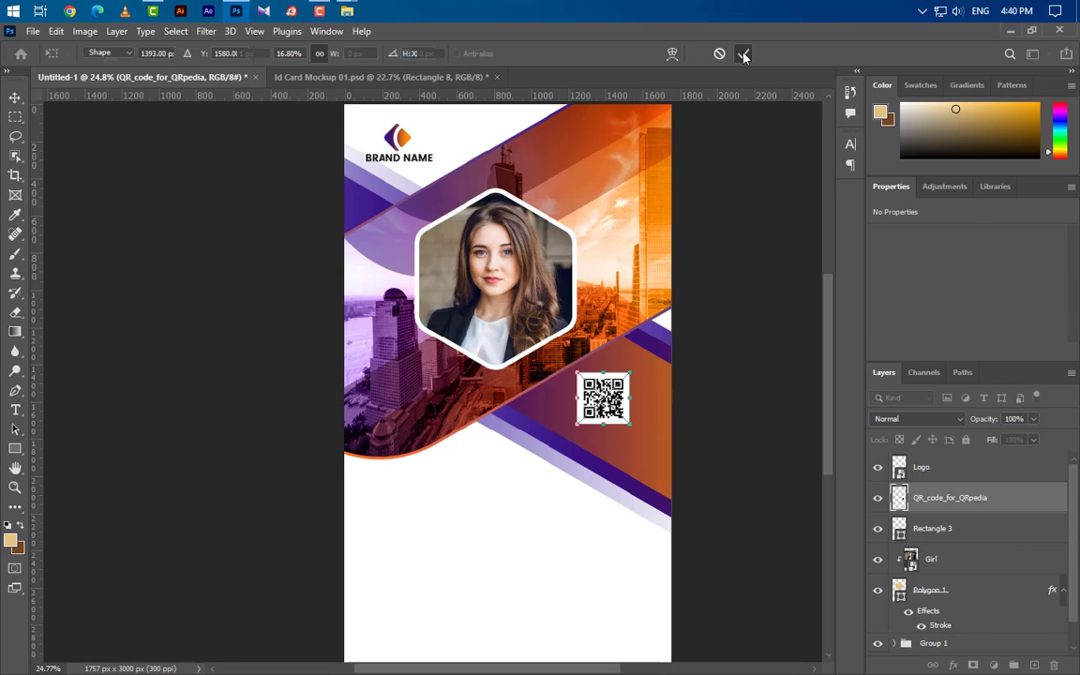
Step: Add a text layer with the cardholder's full name in the white area below the city photo
scroll(724, 290, down, 1)
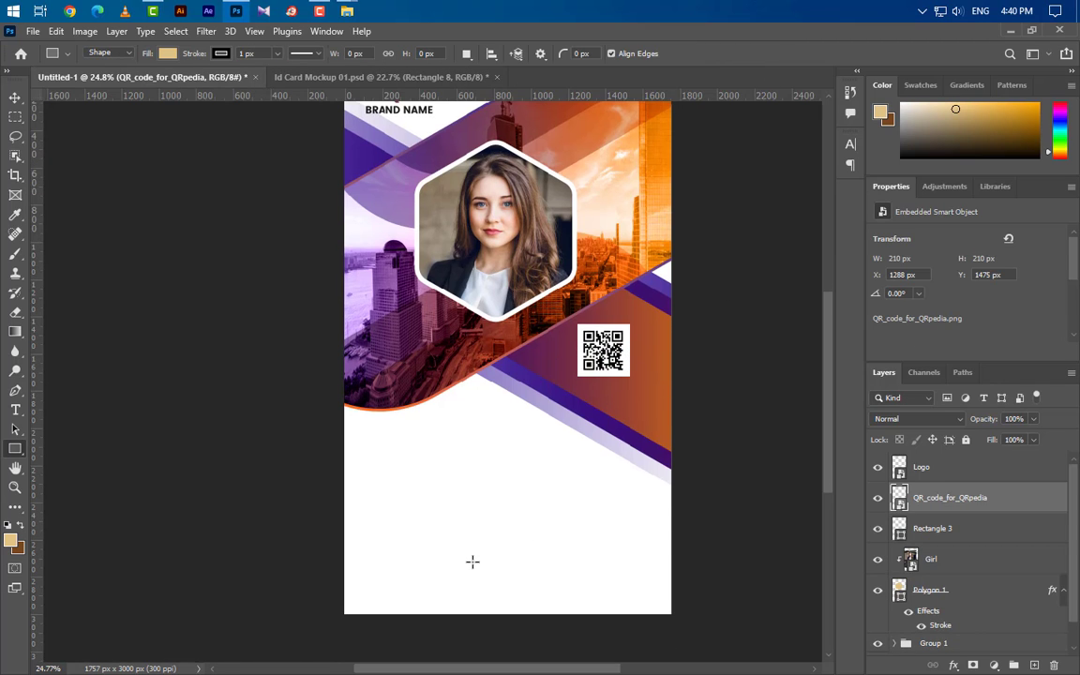
scroll(473, 561, up, 1)
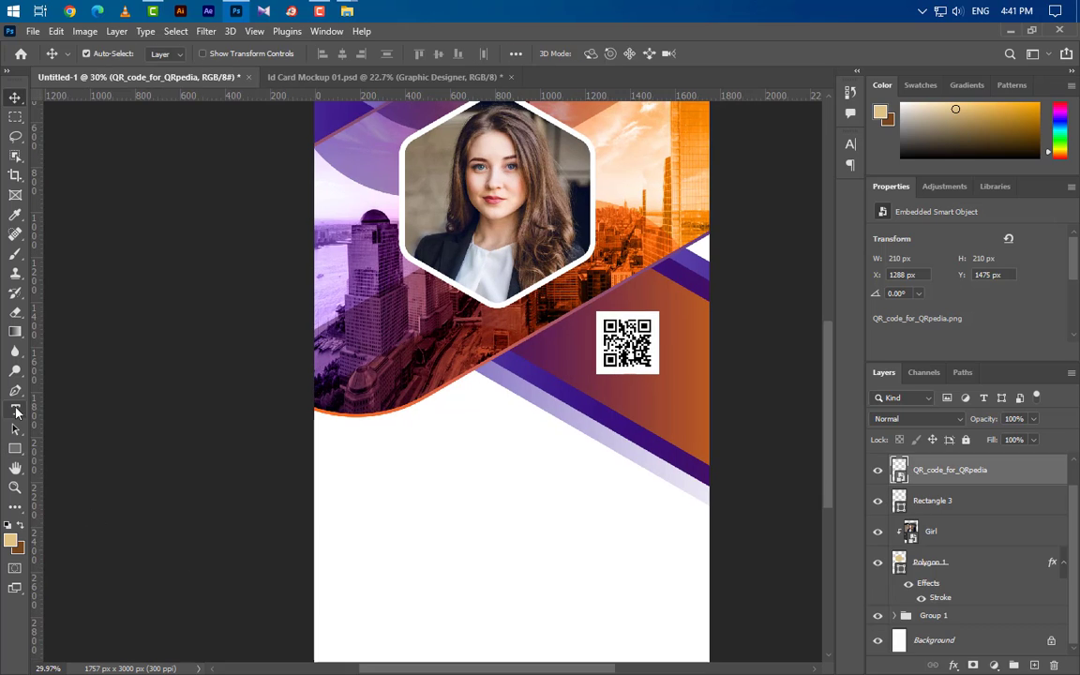
key(t)
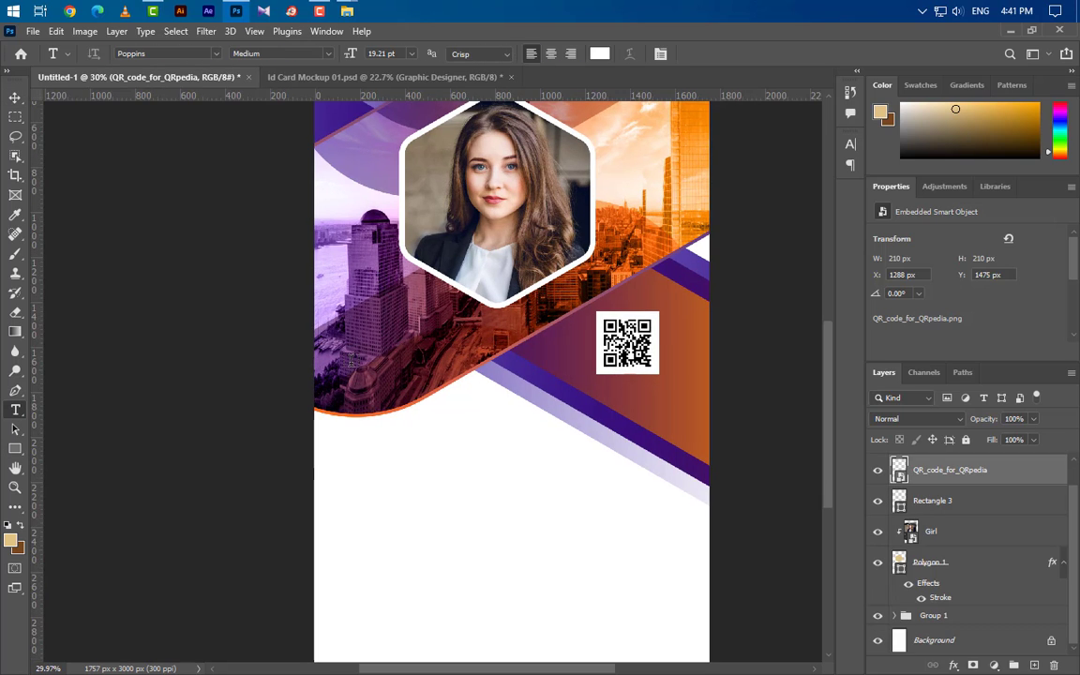
click(388, 466)
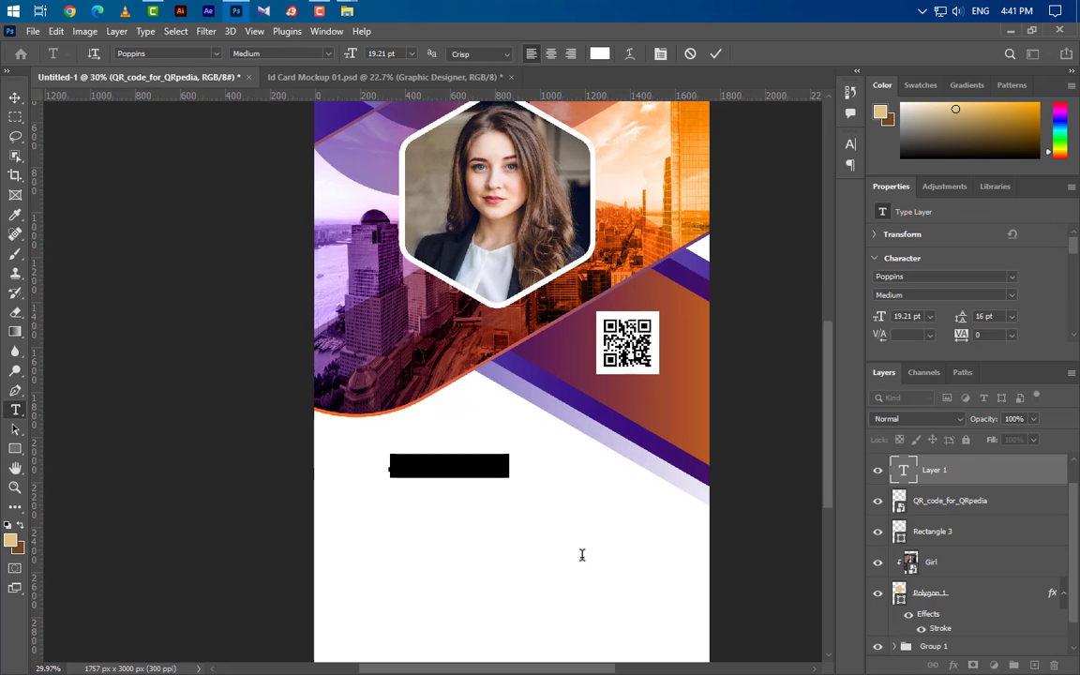
key(BackSpace)
text(Graphics)
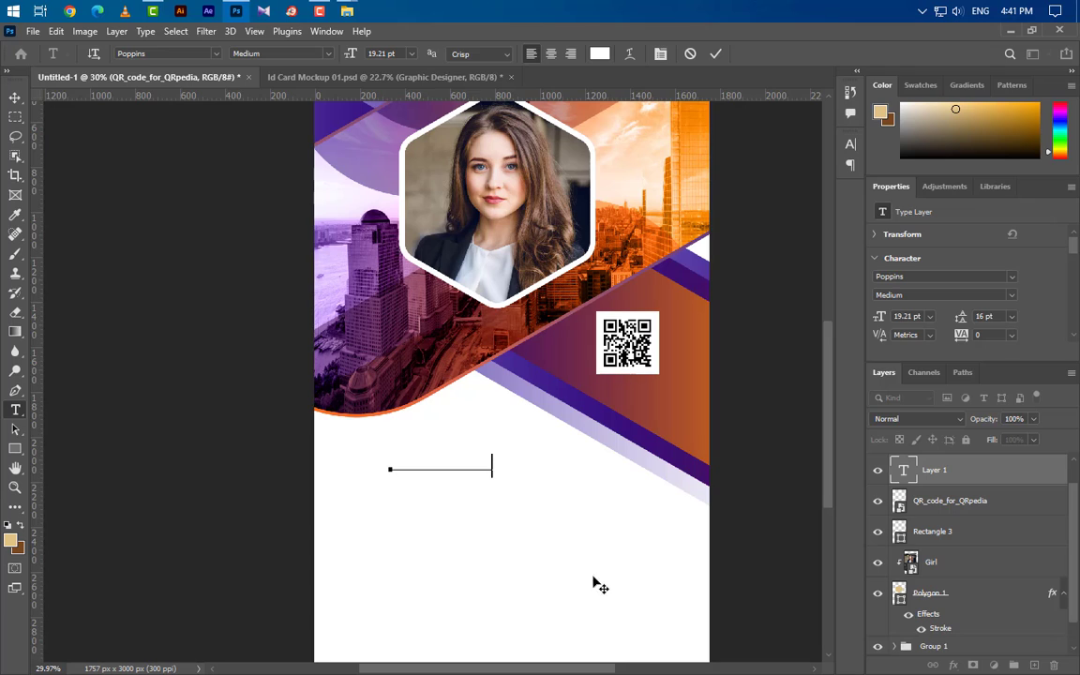
click(713, 54)
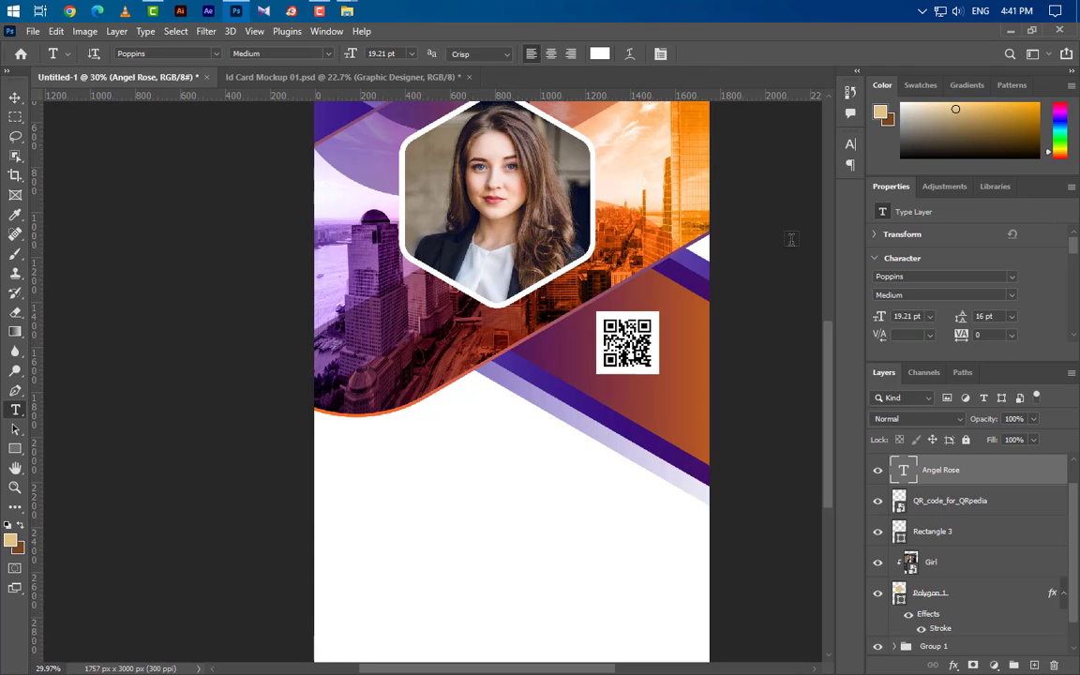
Step: Set the name text to Poppins Bold at 40 pt
click(1014, 300)
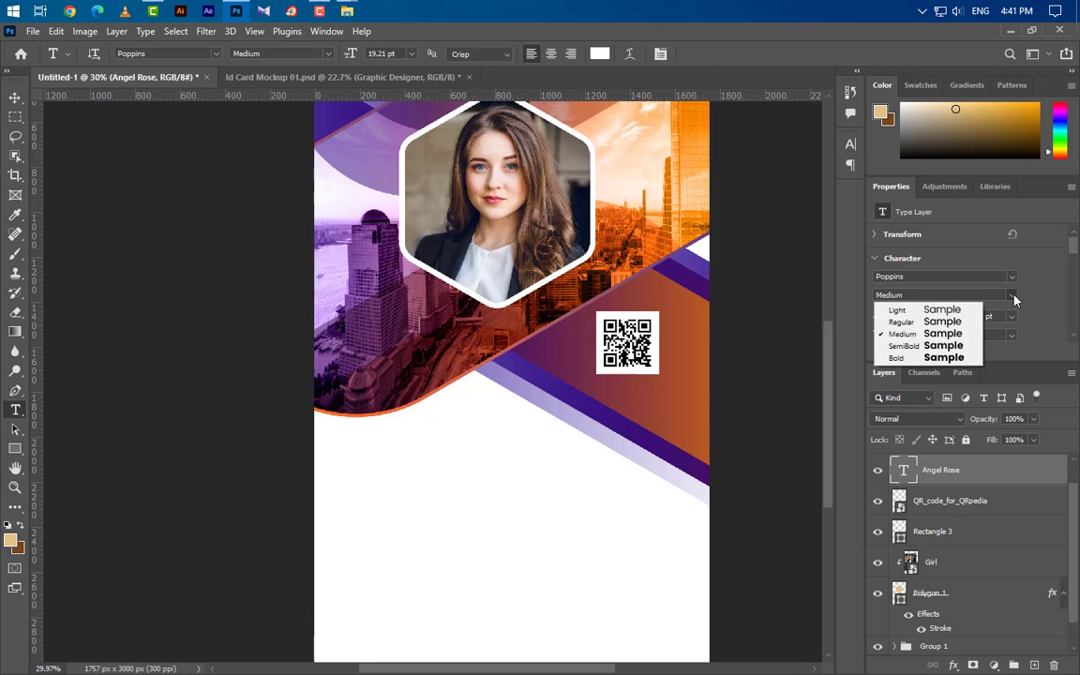
click(902, 354)
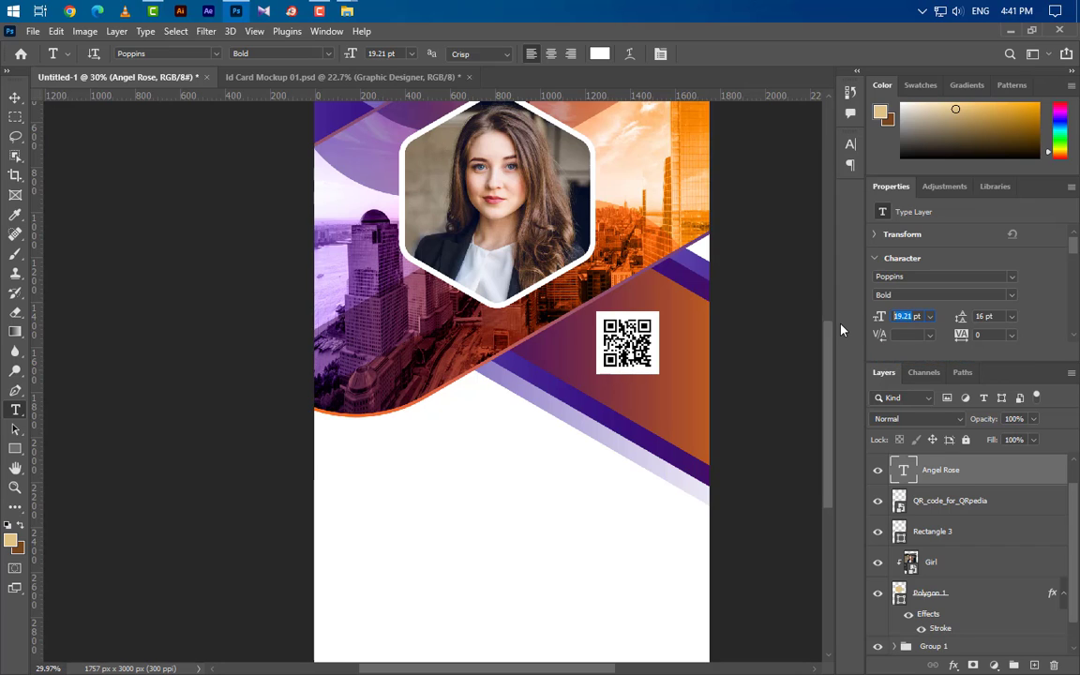
text(40)
key(Return)
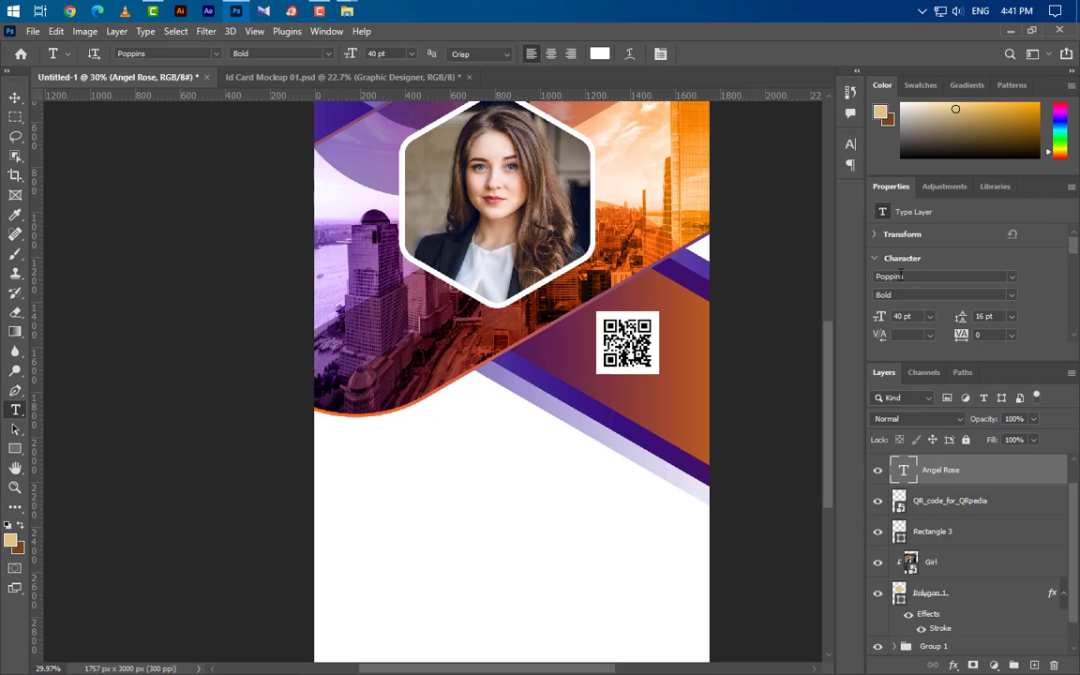
Step: Change the name text's colour to black (000000)
scroll(965, 328, down, 1)
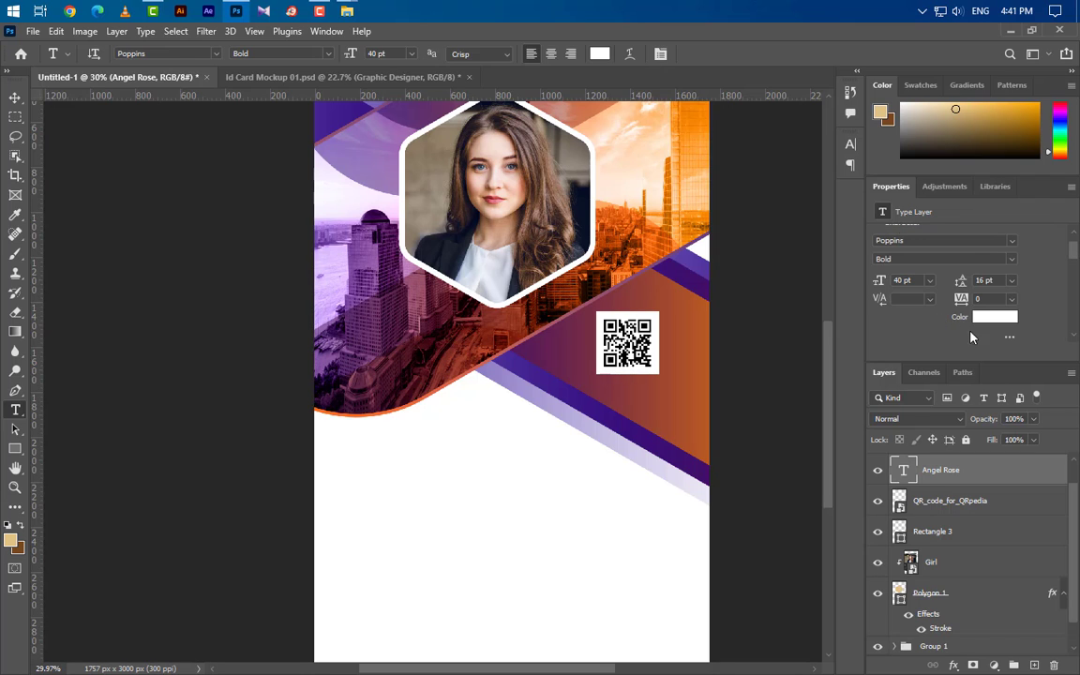
click(997, 321)
drag(747, 414, 679, 456)
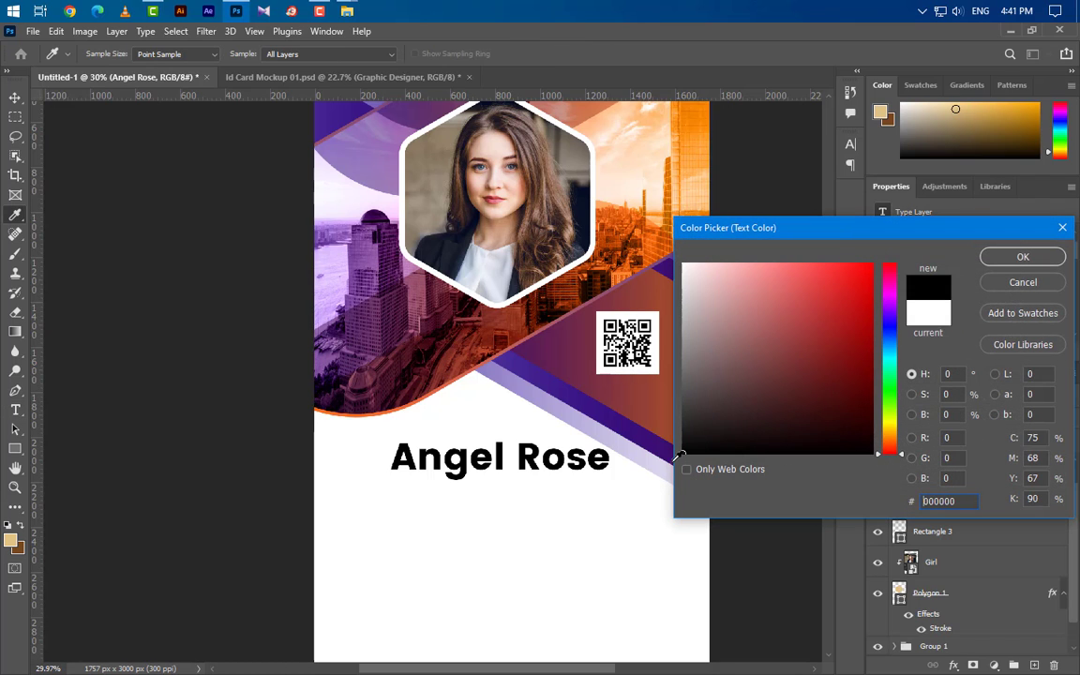
click(1020, 257)
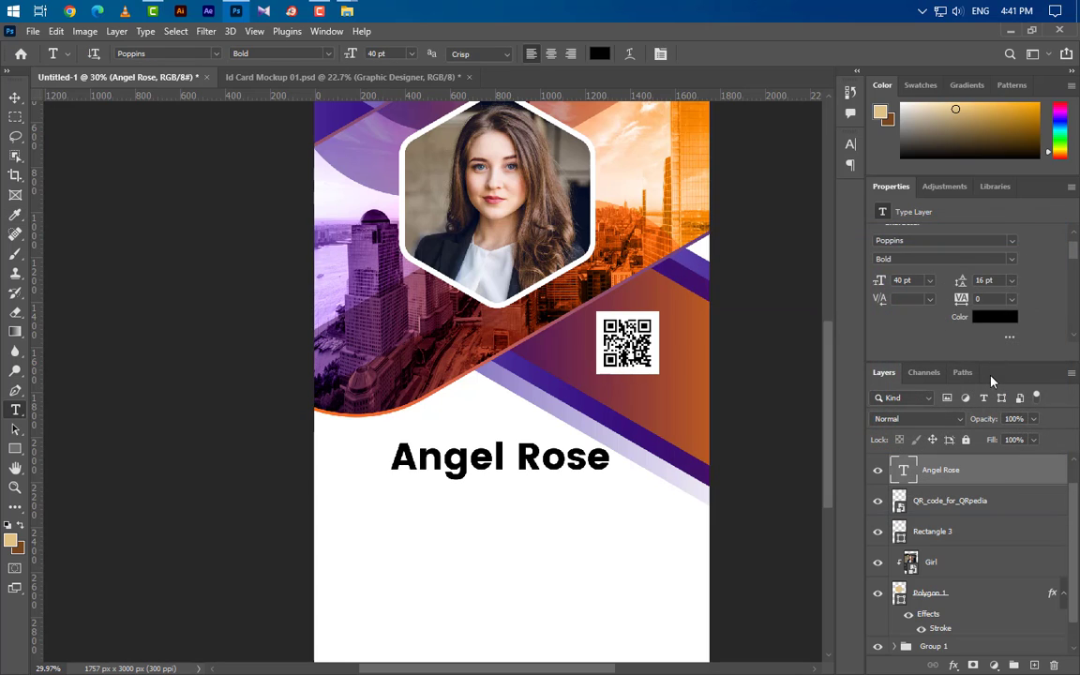
Step: Apply All Caps to the name text and move it slightly down-left, centred beneath the hexagon
scroll(963, 299, down, 4)
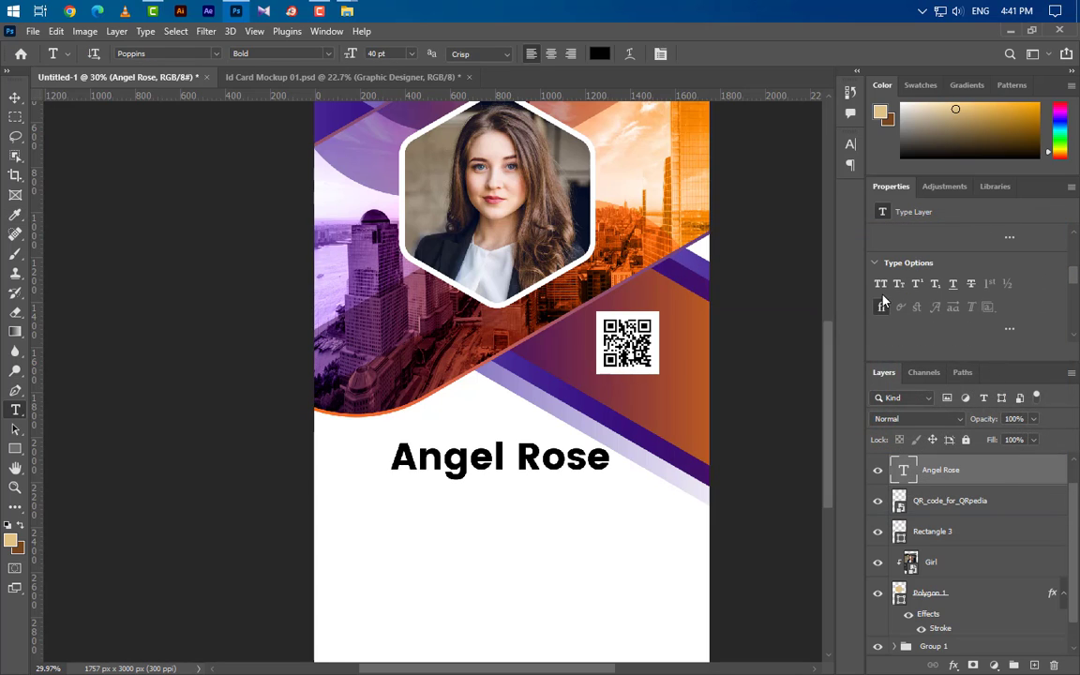
click(880, 286)
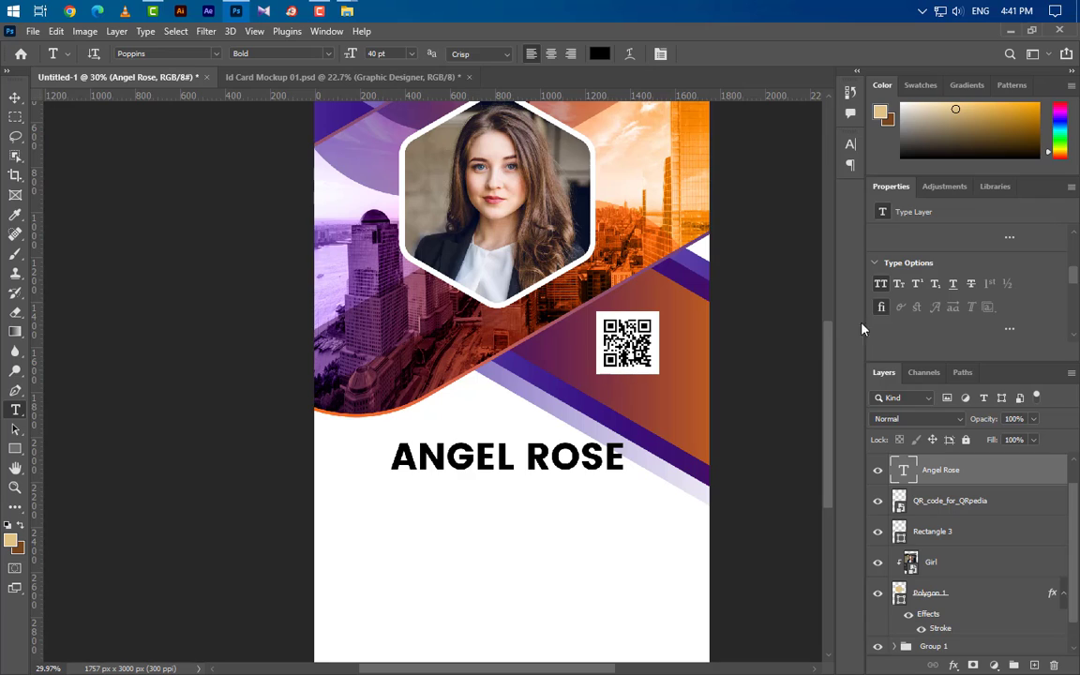
click(15, 99)
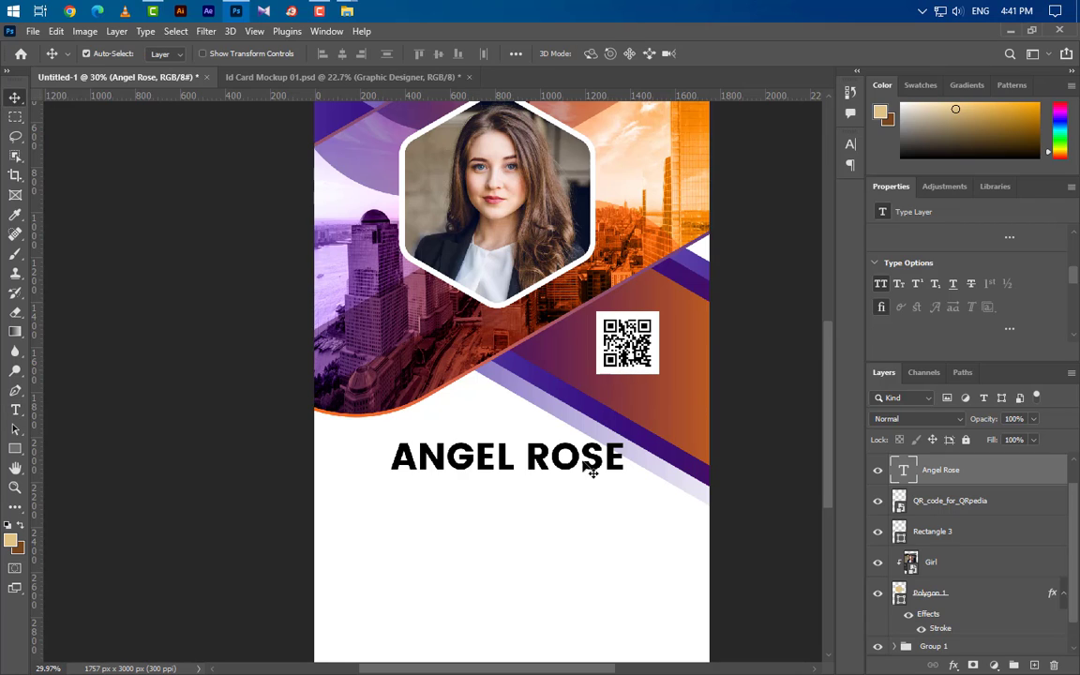
drag(574, 473, 556, 493)
Step: Draw a rectangle directly below the name text and set its size to 830 × 160 px with unlinked proportions
scroll(591, 459, down, 3)
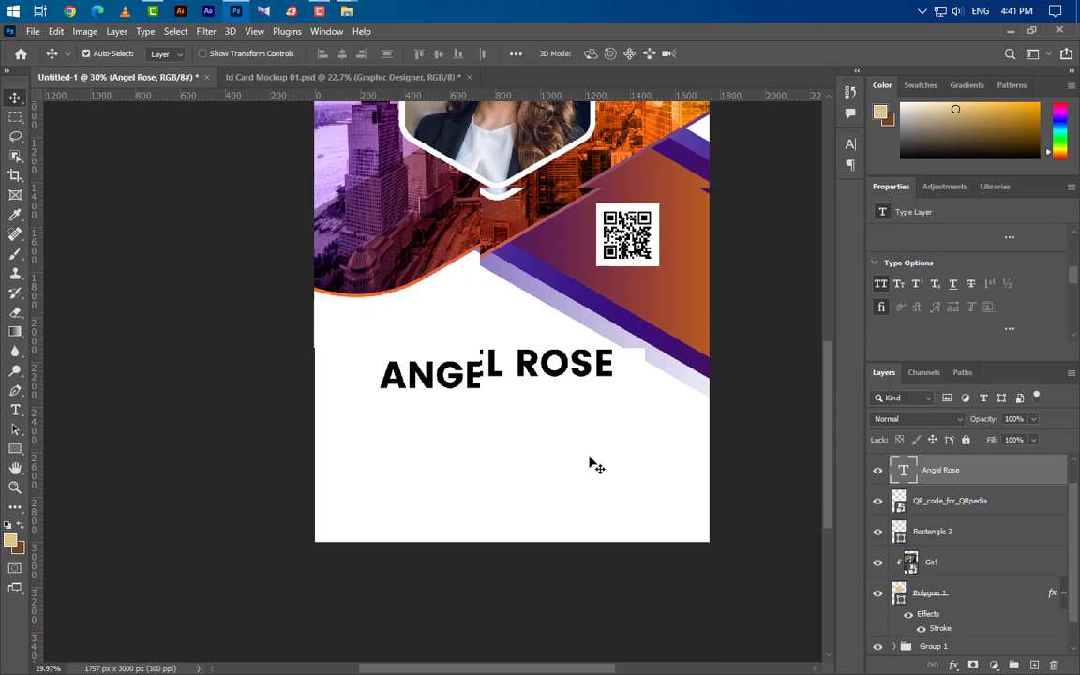
click(15, 449)
drag(379, 388, 614, 419)
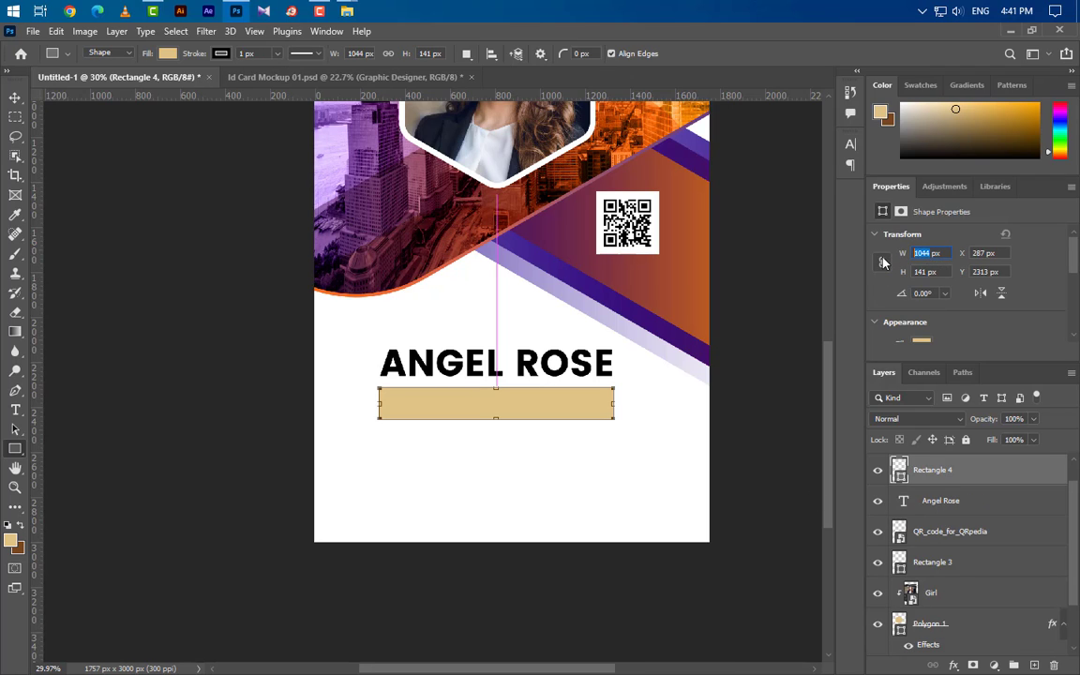
text(83)
key(Return)
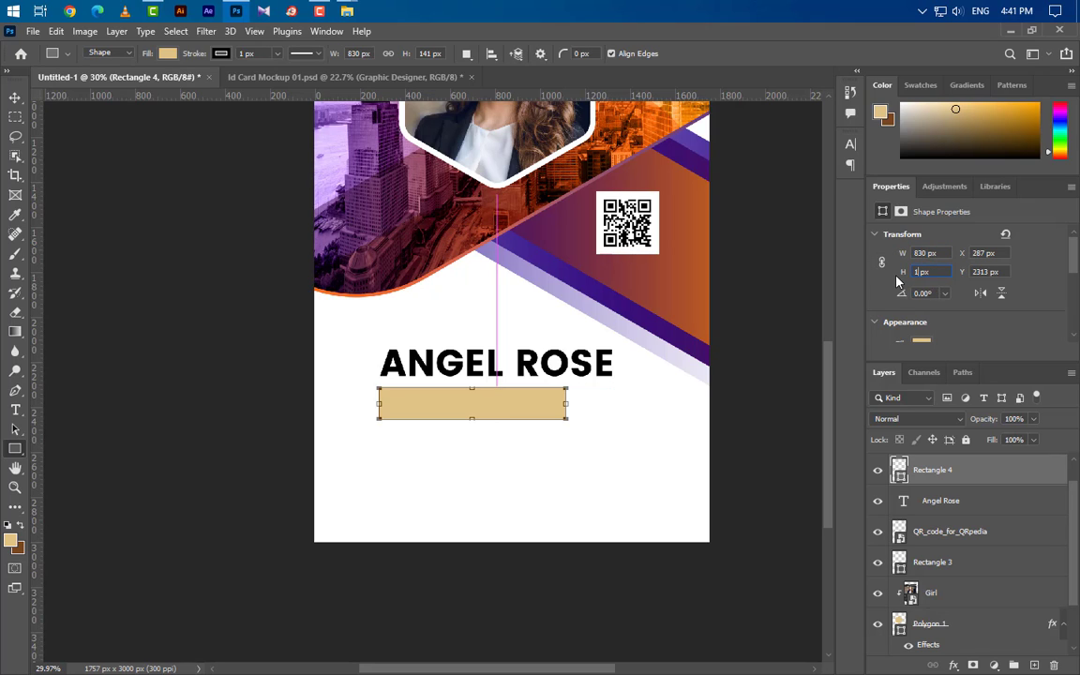
text(160)
key(Return)
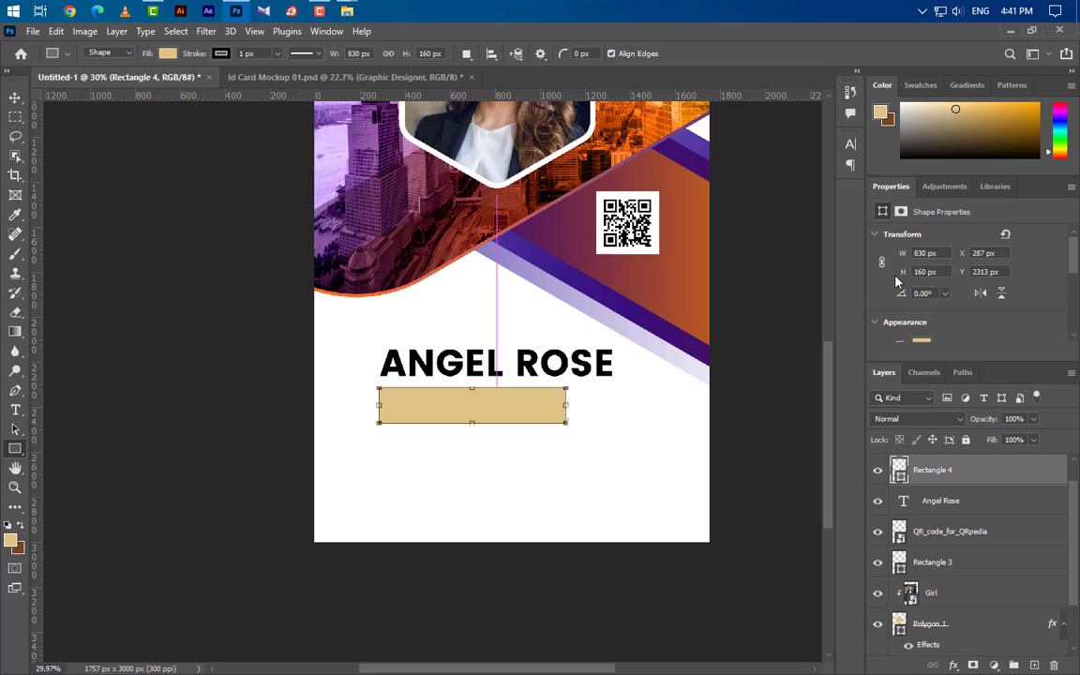
Step: Give the rectangle 10 px rounded corners and a 0 px stroke, and centre it beneath the name text
scroll(945, 292, down, 3)
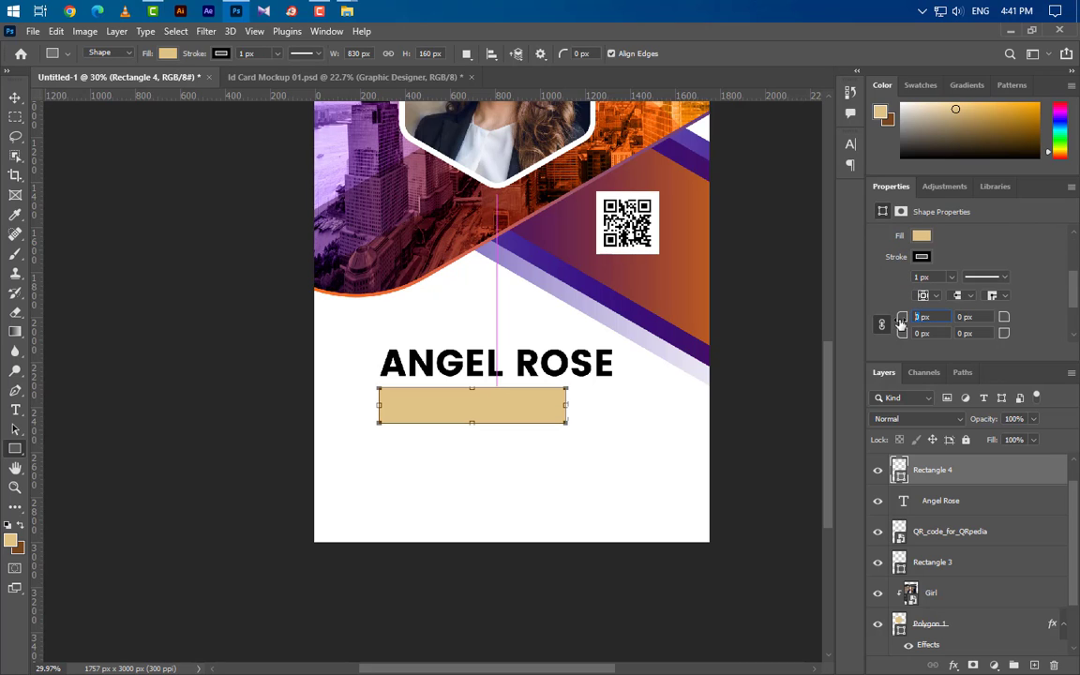
text(10)
click(15, 98)
drag(529, 405, 552, 407)
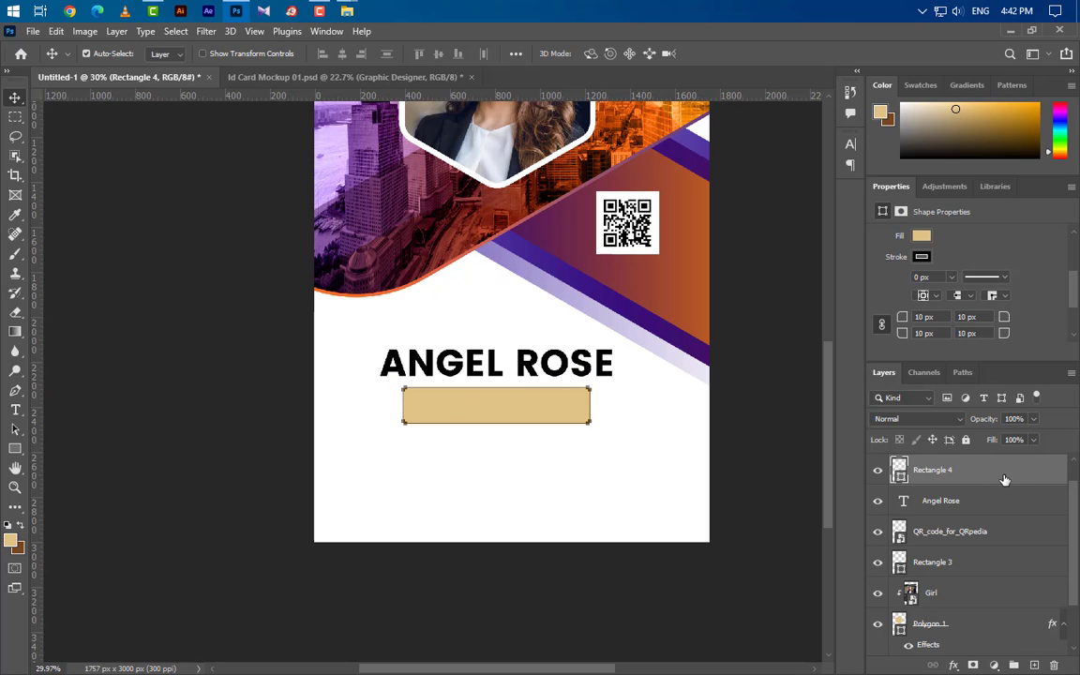
Step: Apply a reversed linear Gradient Overlay to the rectangle and shift the gradient so it runs from purple to orange
double_click(1003, 479)
click(579, 350)
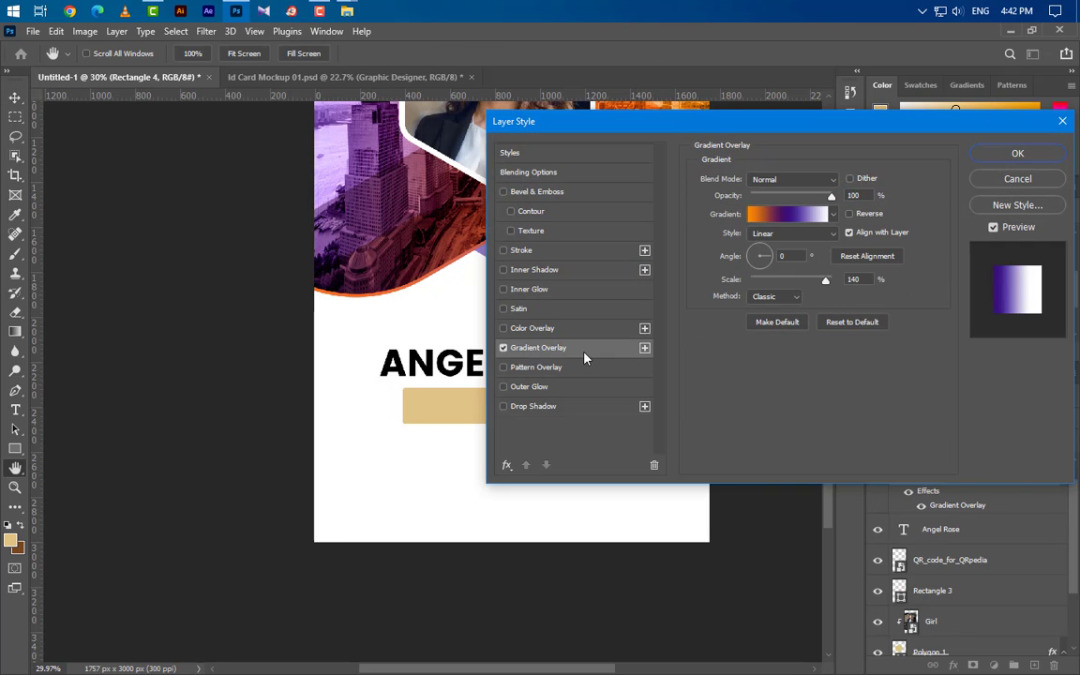
drag(712, 133, 865, 139)
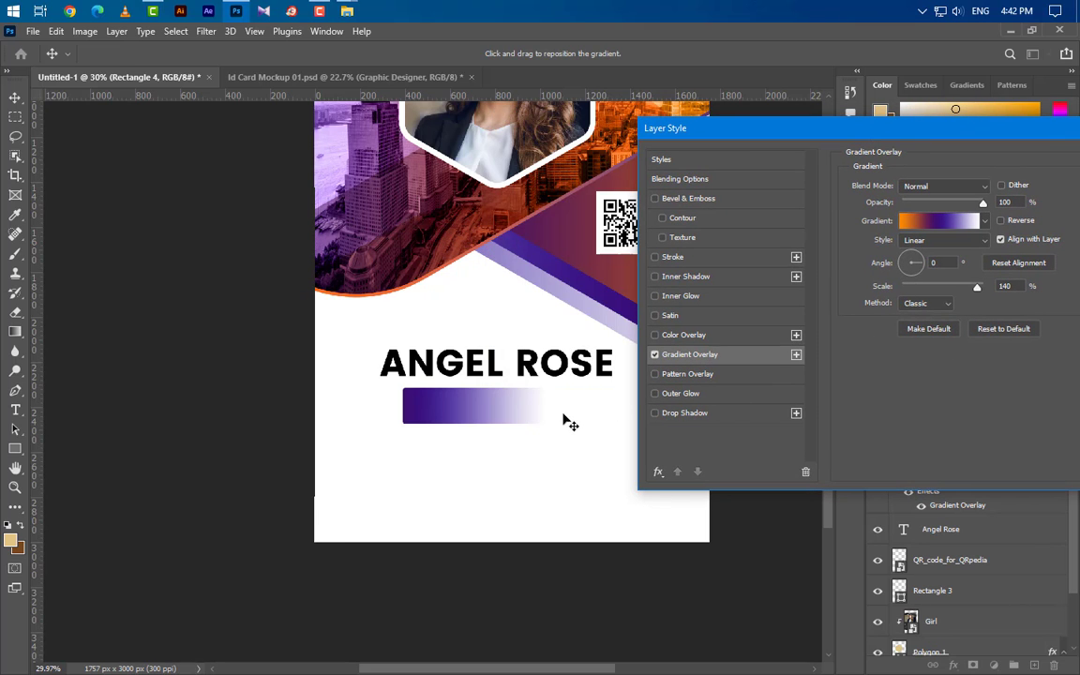
drag(569, 422, 673, 432)
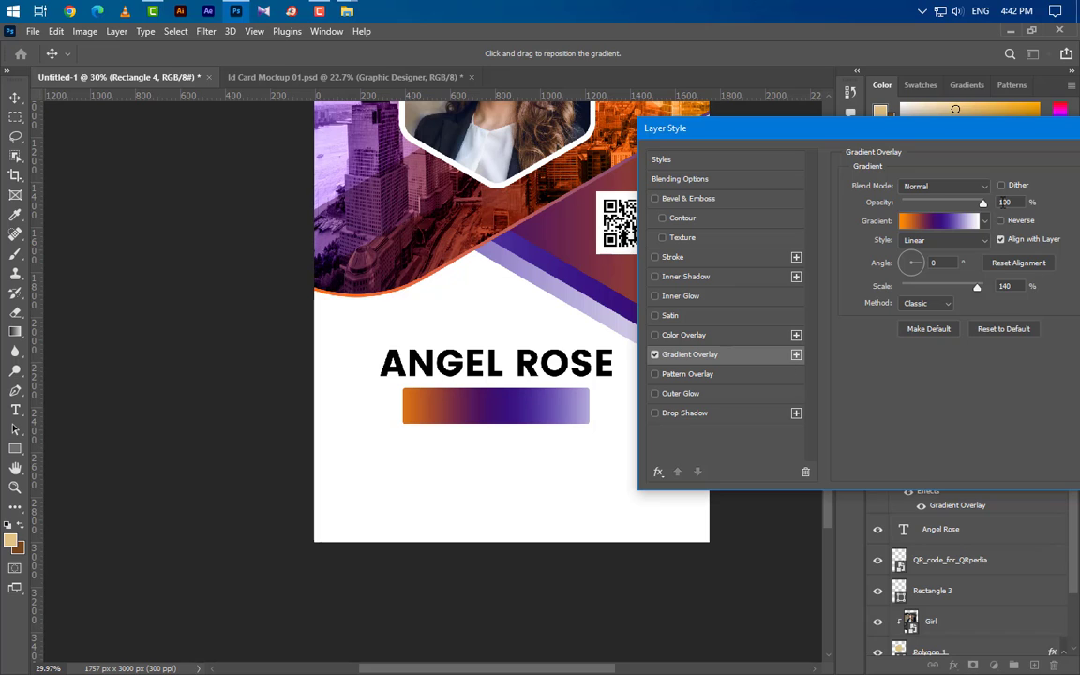
click(1000, 220)
drag(560, 415, 489, 423)
drag(953, 128, 829, 163)
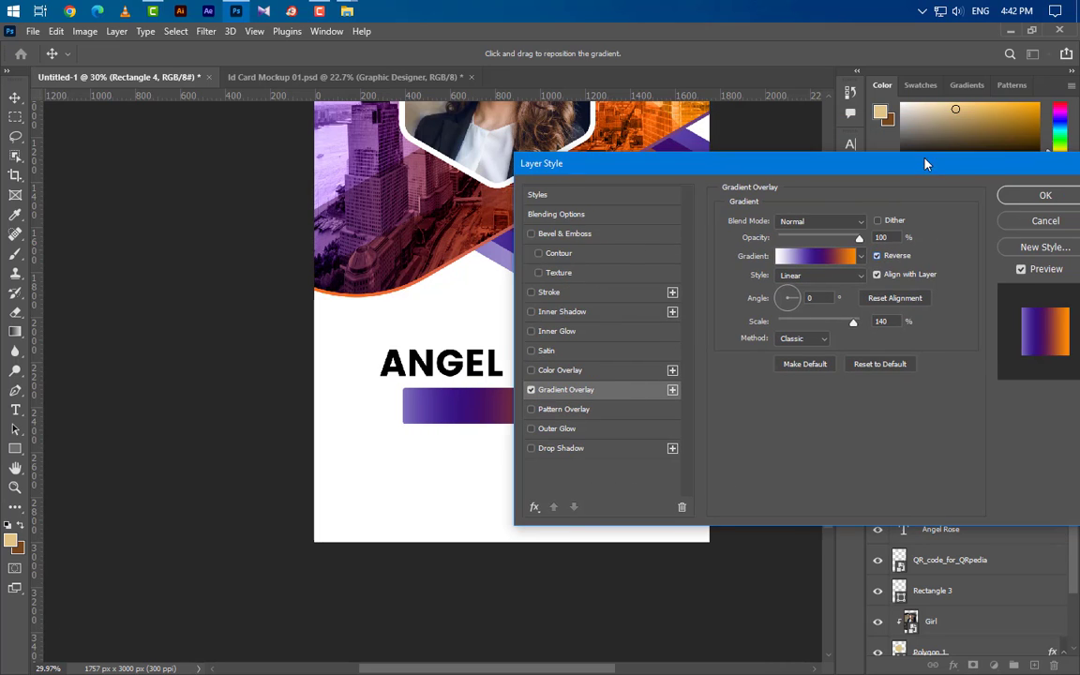
click(1047, 195)
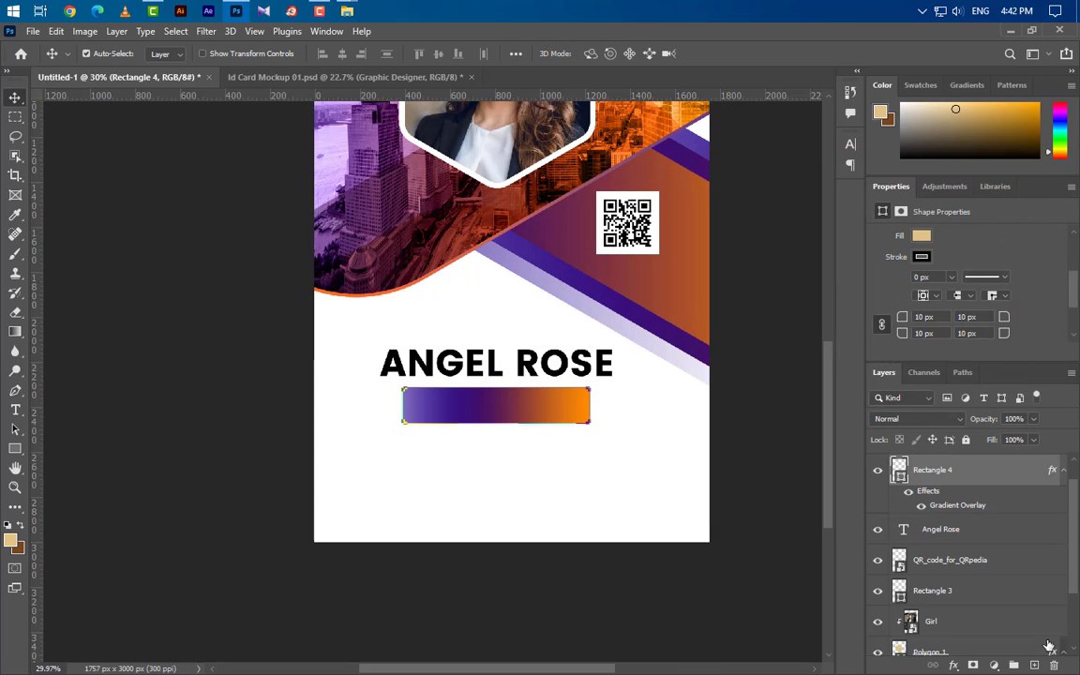
Step: Add a new layer with the job title text "Graphic Designer" over the gradient bar
click(1034, 665)
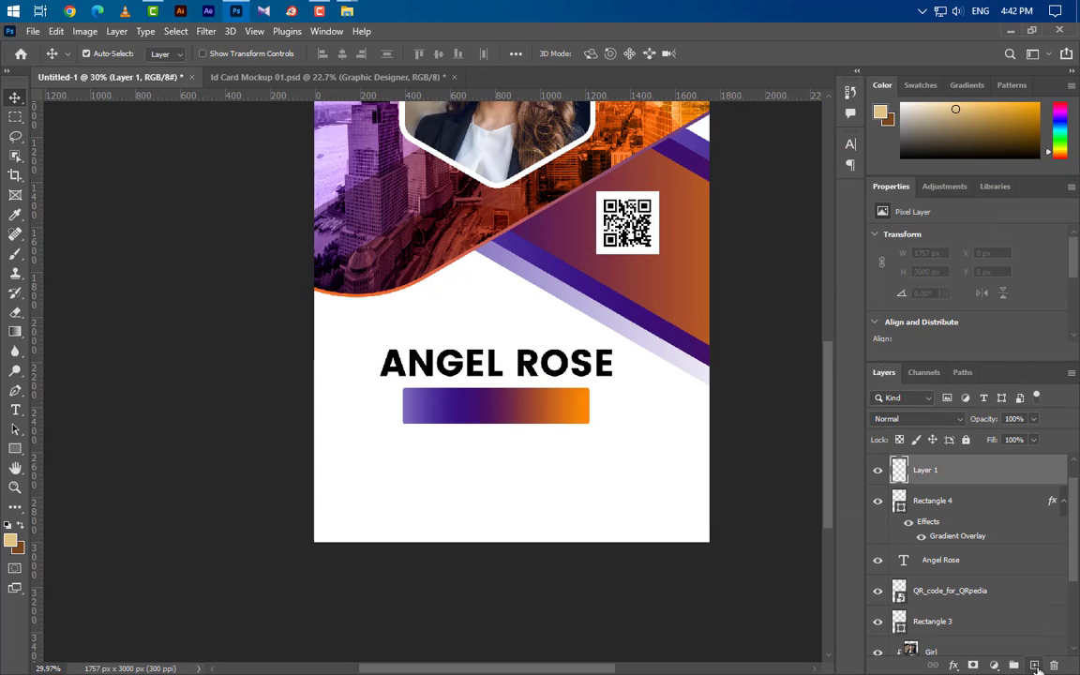
click(15, 410)
click(424, 413)
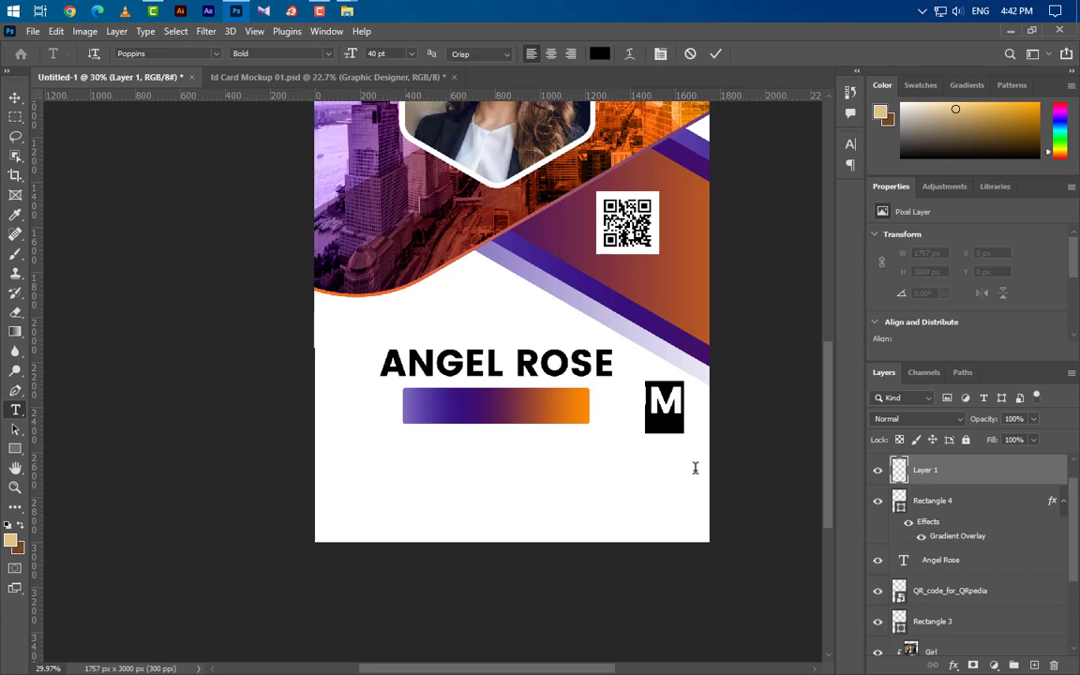
text(GRA)
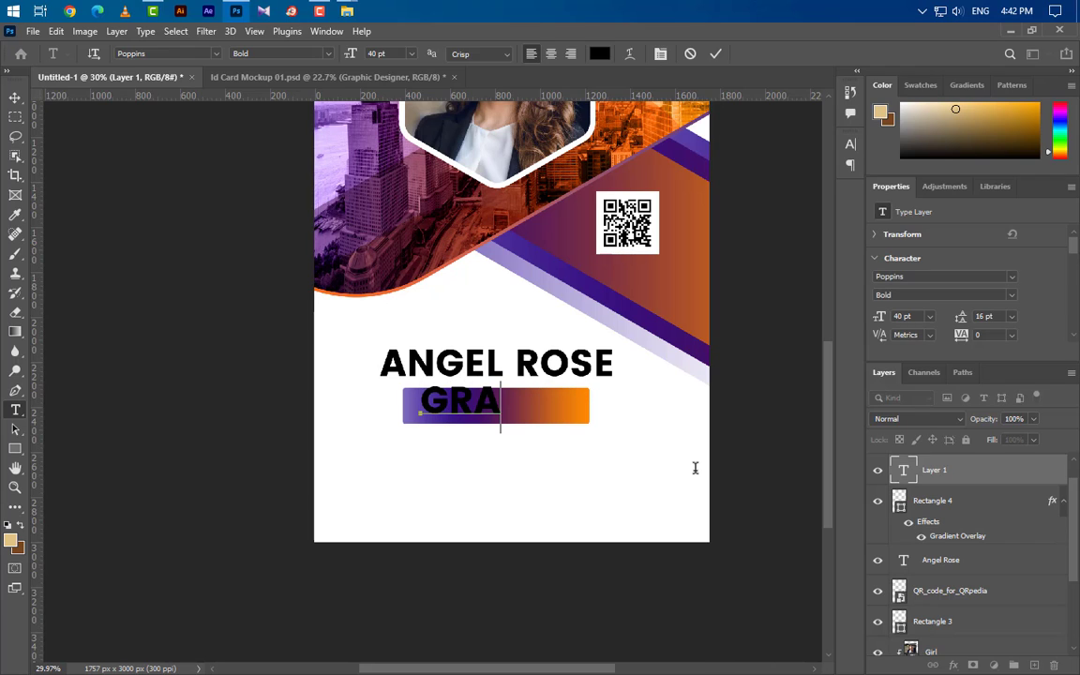
text(PHIC )
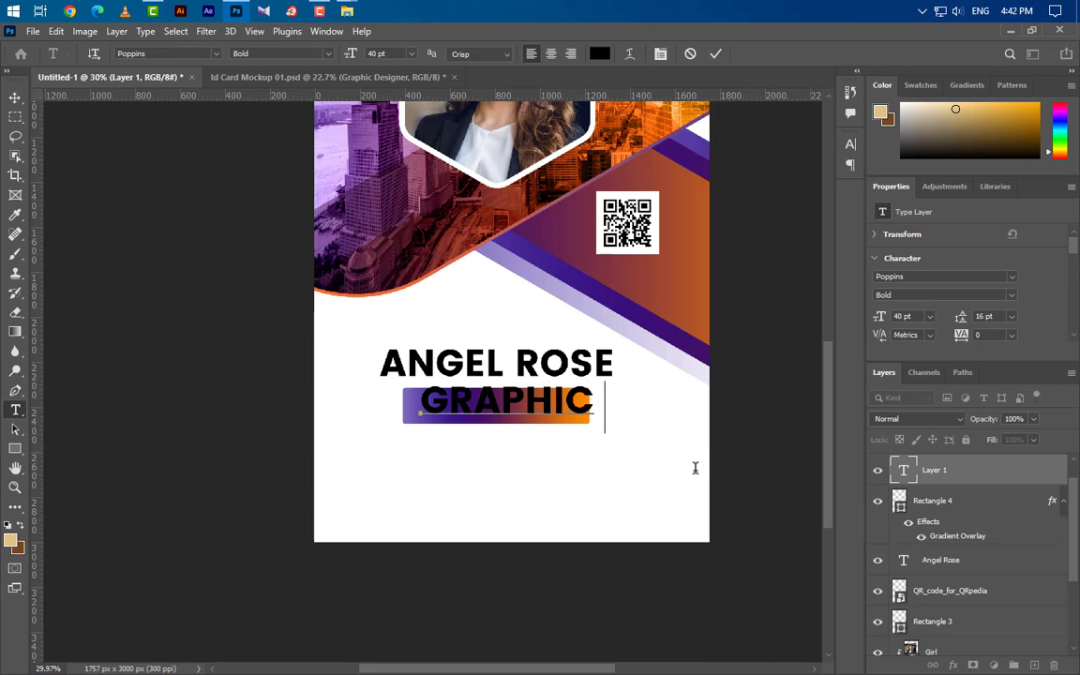
text(DESIGNER)
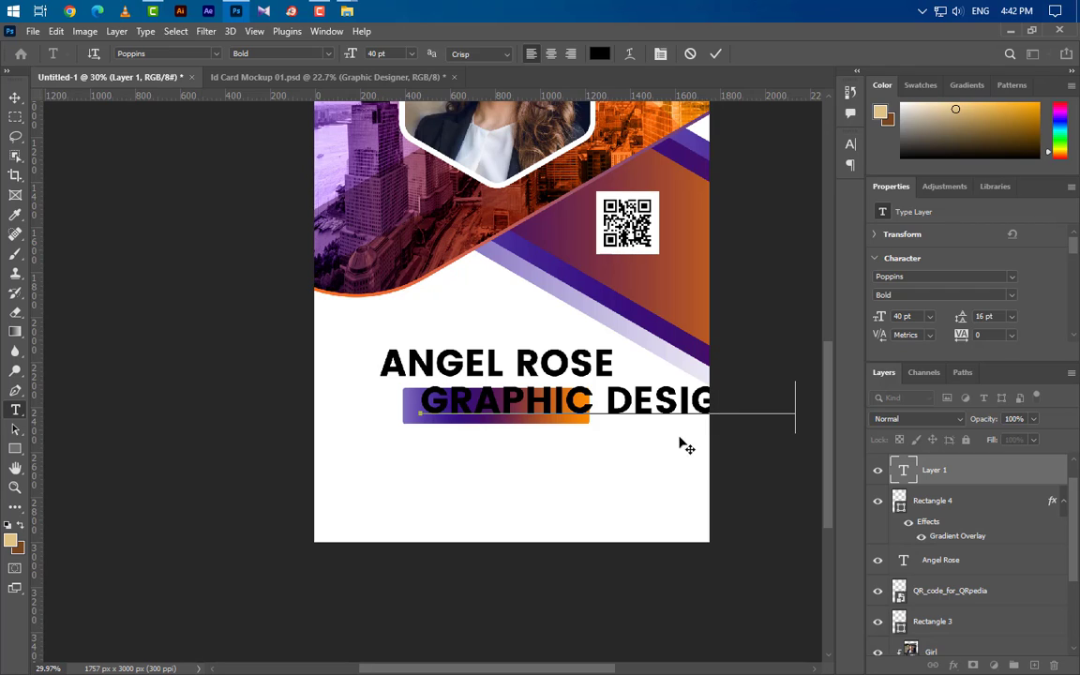
click(715, 53)
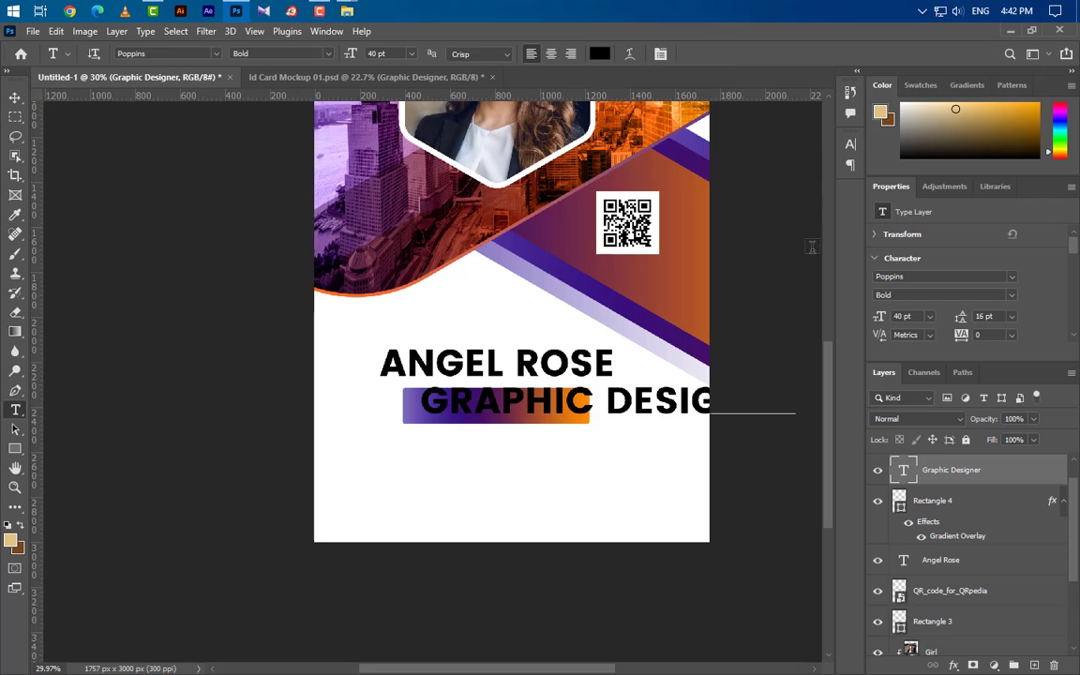
Step: Change the job title text's colour to white (ffffff)
click(850, 146)
click(825, 232)
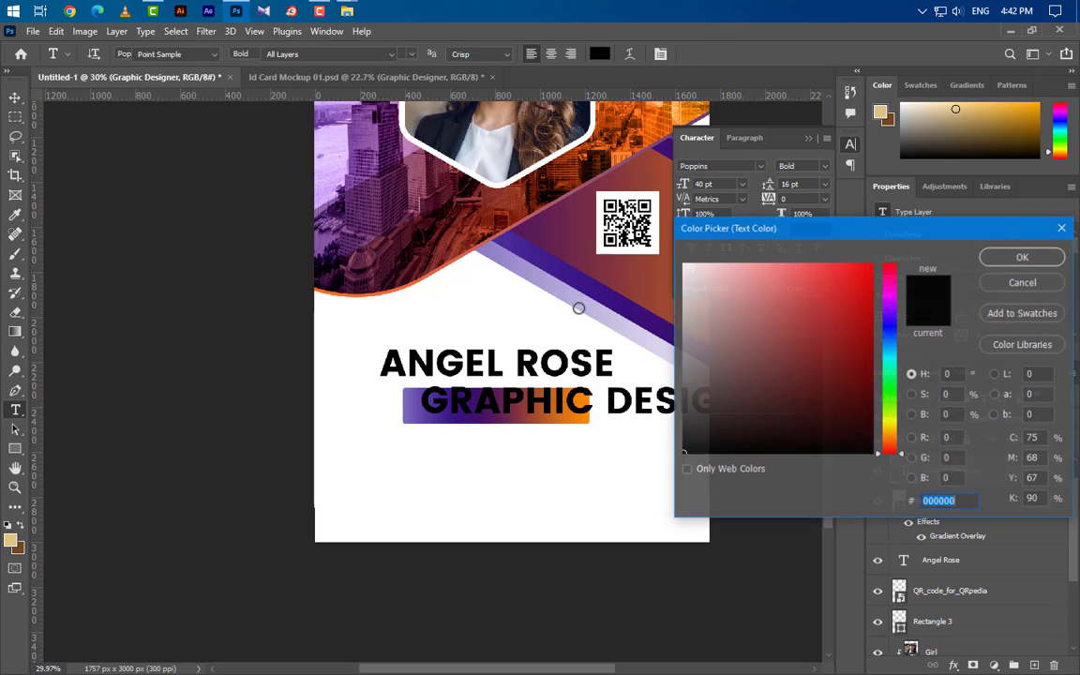
click(518, 284)
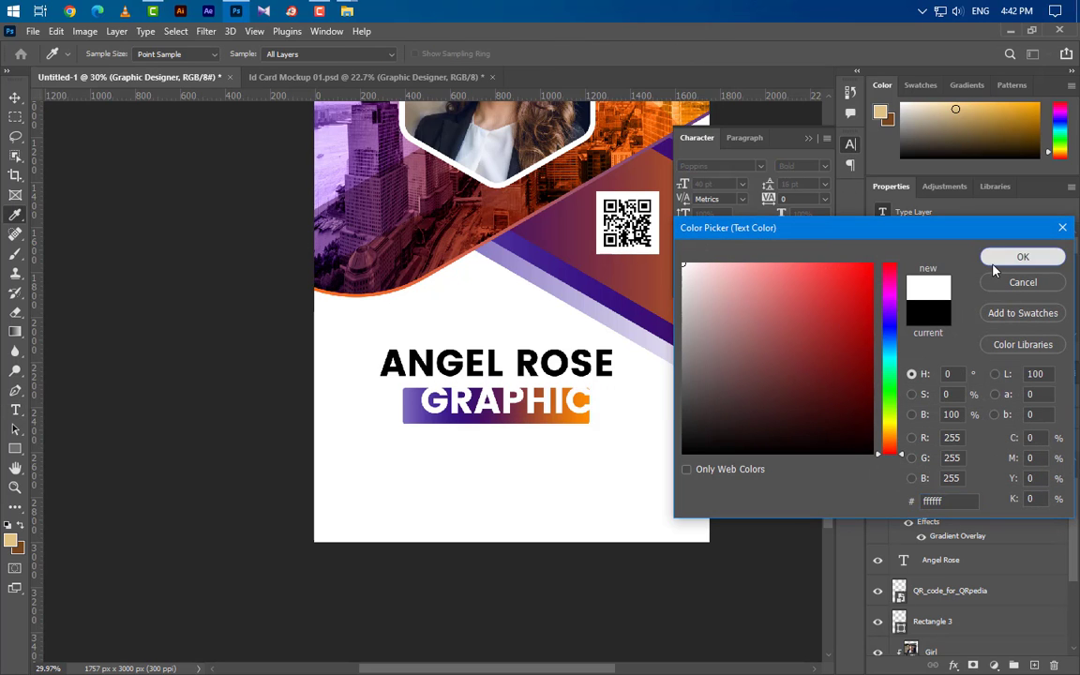
click(1023, 257)
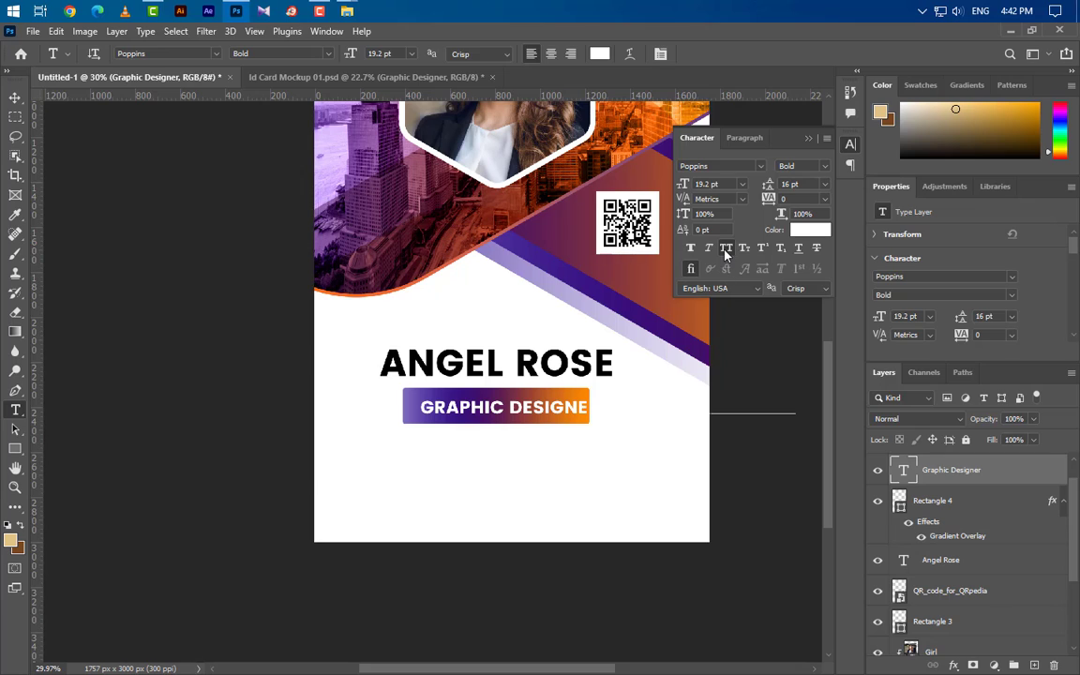
Step: Set the job title text to Poppins Medium at 19.2 pt with All Caps turned off
click(805, 166)
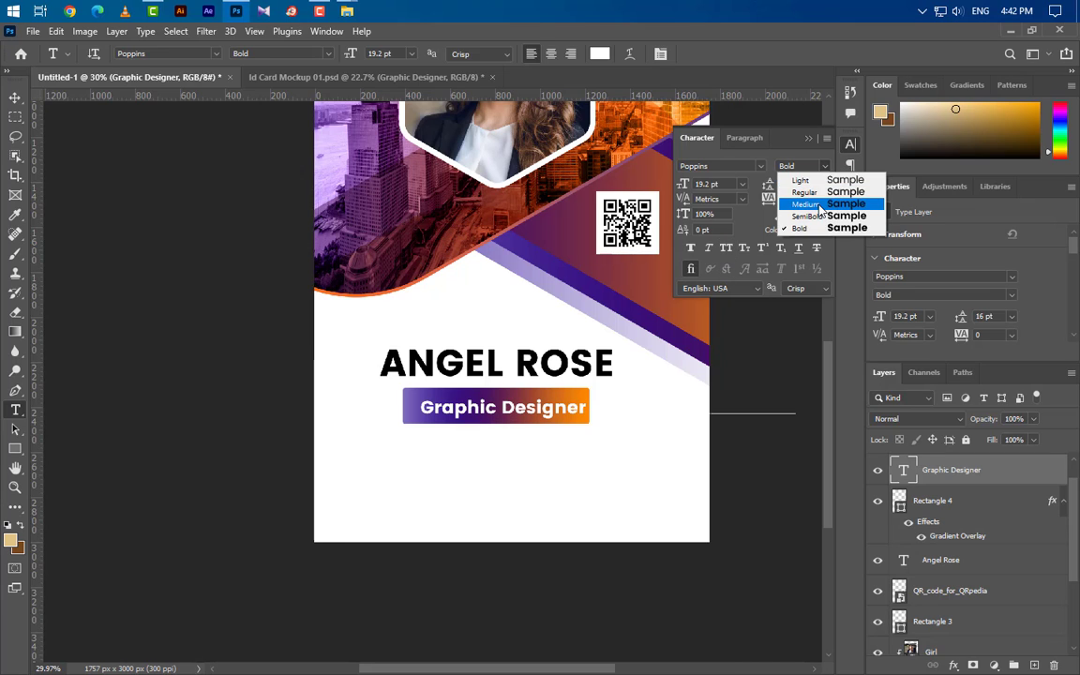
click(820, 210)
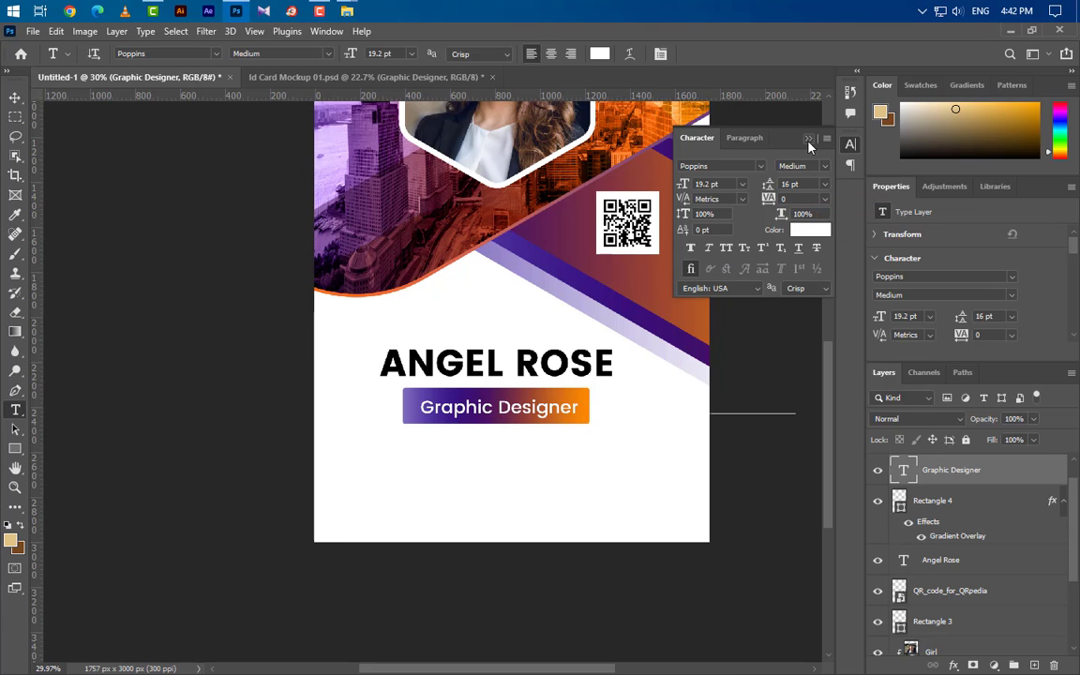
click(808, 139)
Step: Centre the job title text horizontally and vertically within the gradient bar, using the bar's outline as a selection, and deselect
ctrl+click(900, 500)
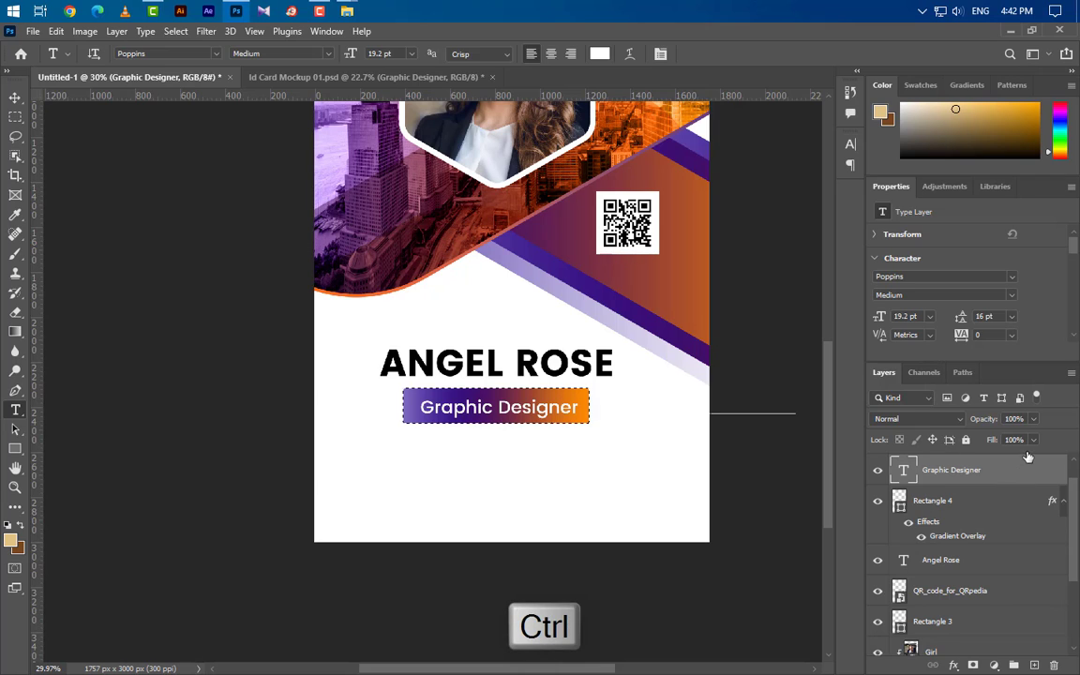
click(24, 97)
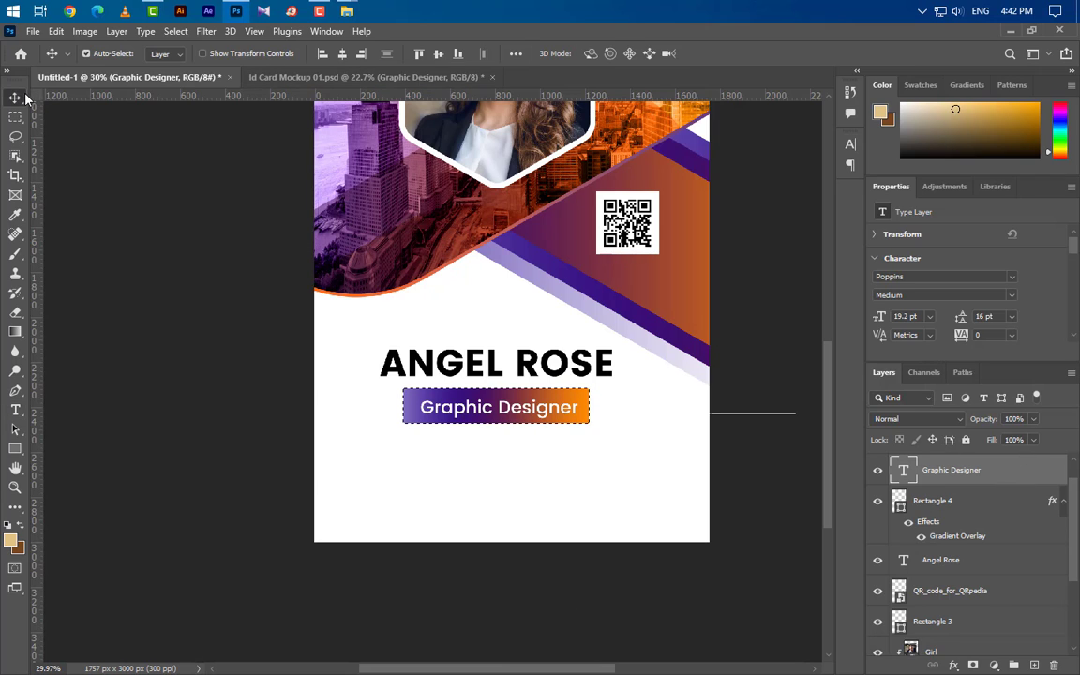
click(439, 54)
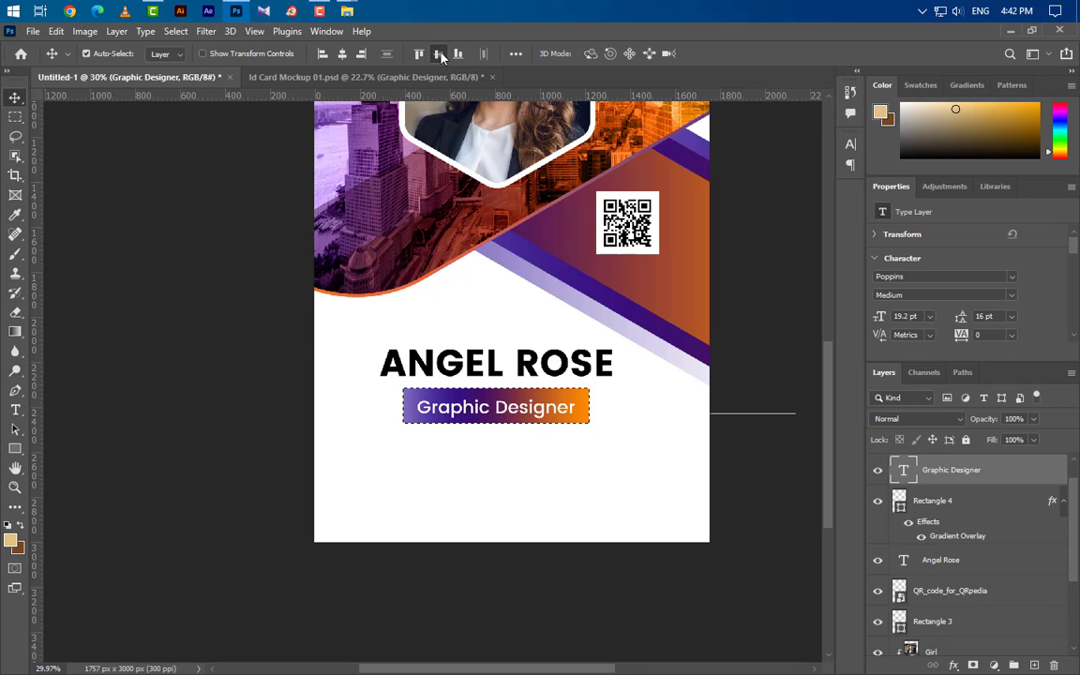
click(439, 54)
key(ctrl+d)
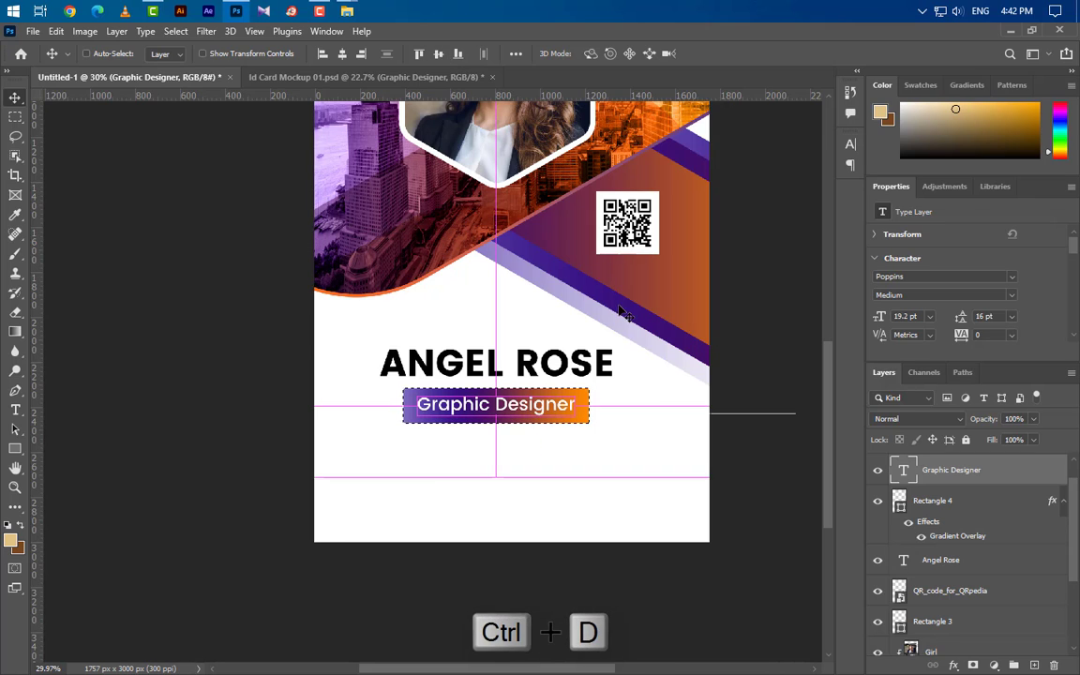
Step: Select the job title text together with its gradient bar and nudge both up 20 px towards the name
ctrl+click(985, 514)
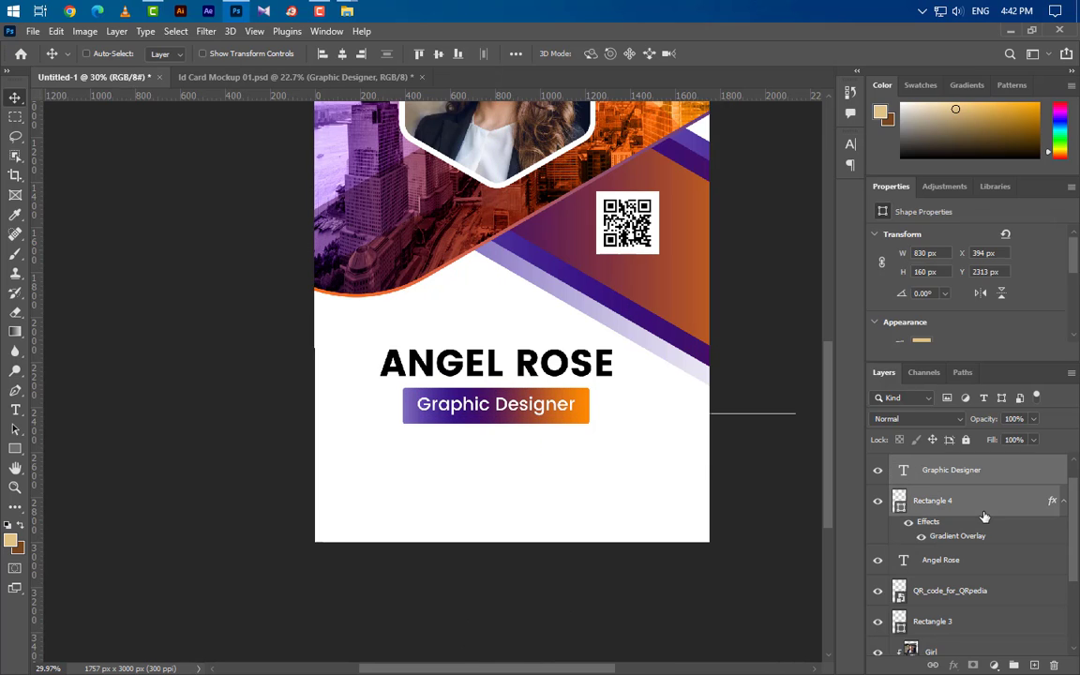
key(shift+Up)
key(shift+Up)
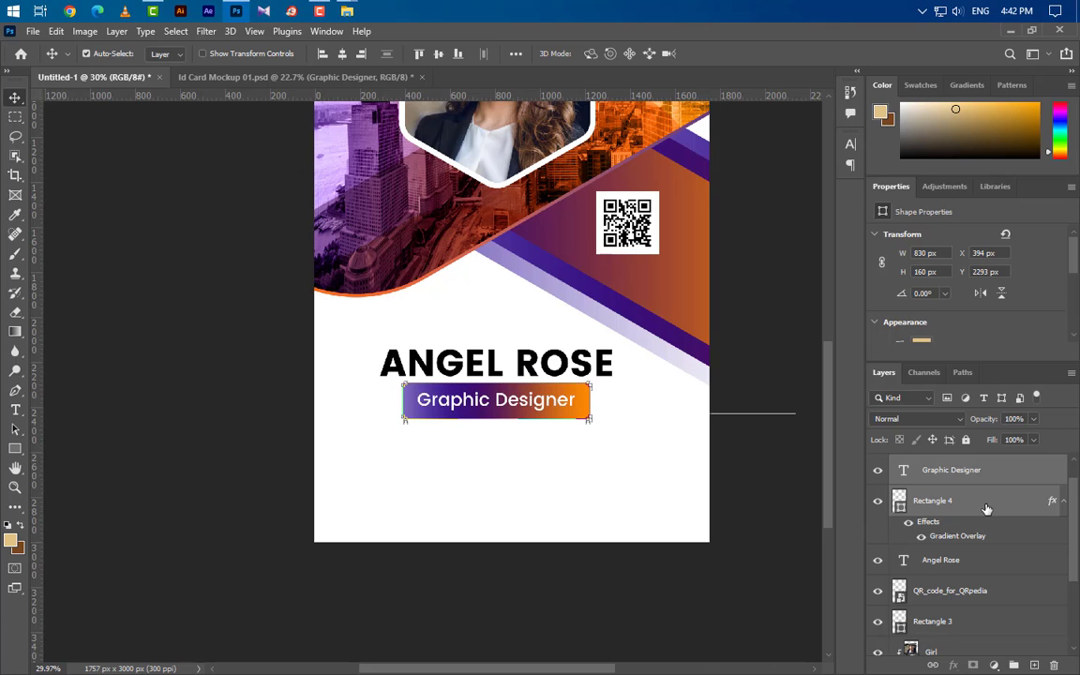
Step: Group the name text with the job title and its gradient bar, and move the group up towards the portrait
ctrl+click(994, 563)
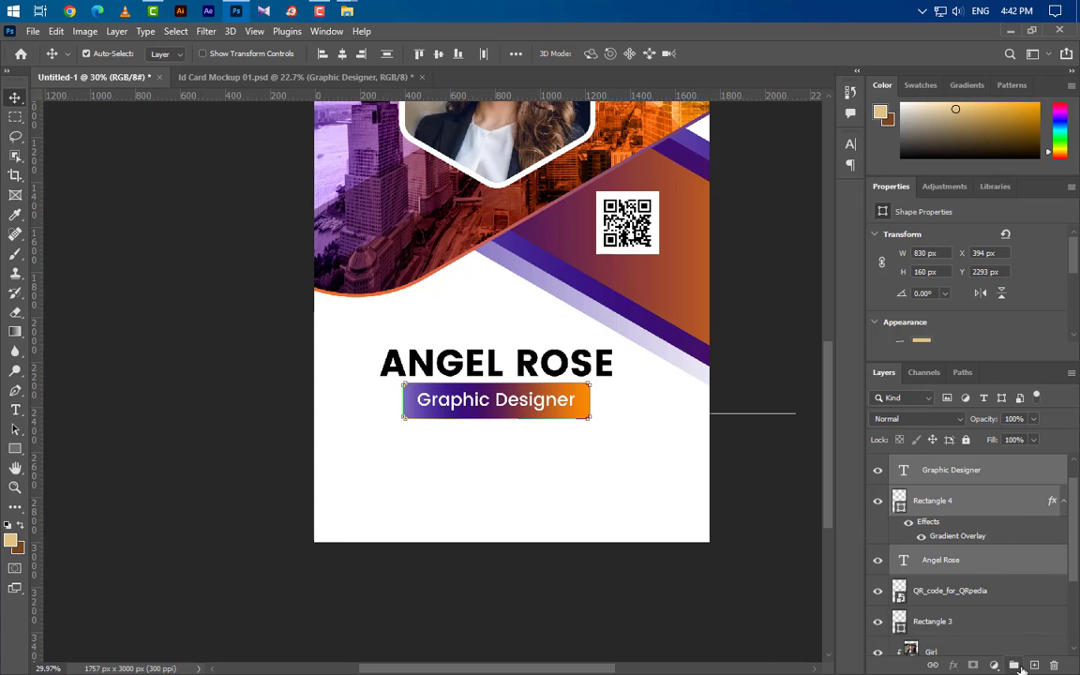
key(ctrl+g)
key(shift+Up)
key(shift+Up)
key(shift+Up)
key(shift+Up)
key(shift+Up)
key(shift+Up)
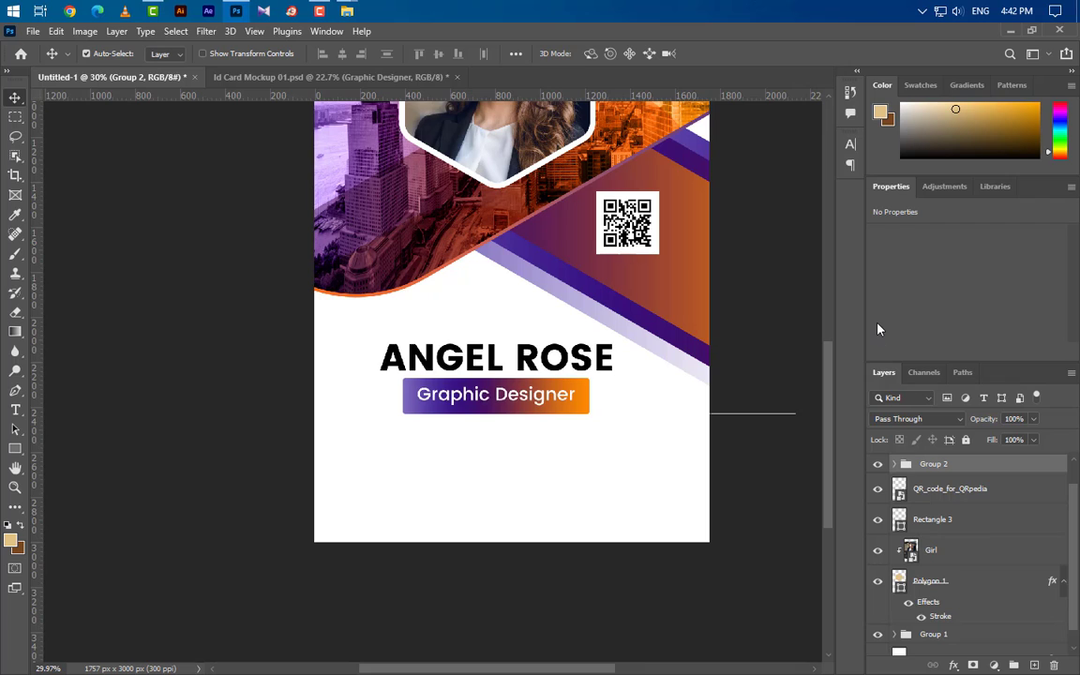
key(shift+Up)
key(shift+Up)
key(shift+Up)
key(shift+Up)
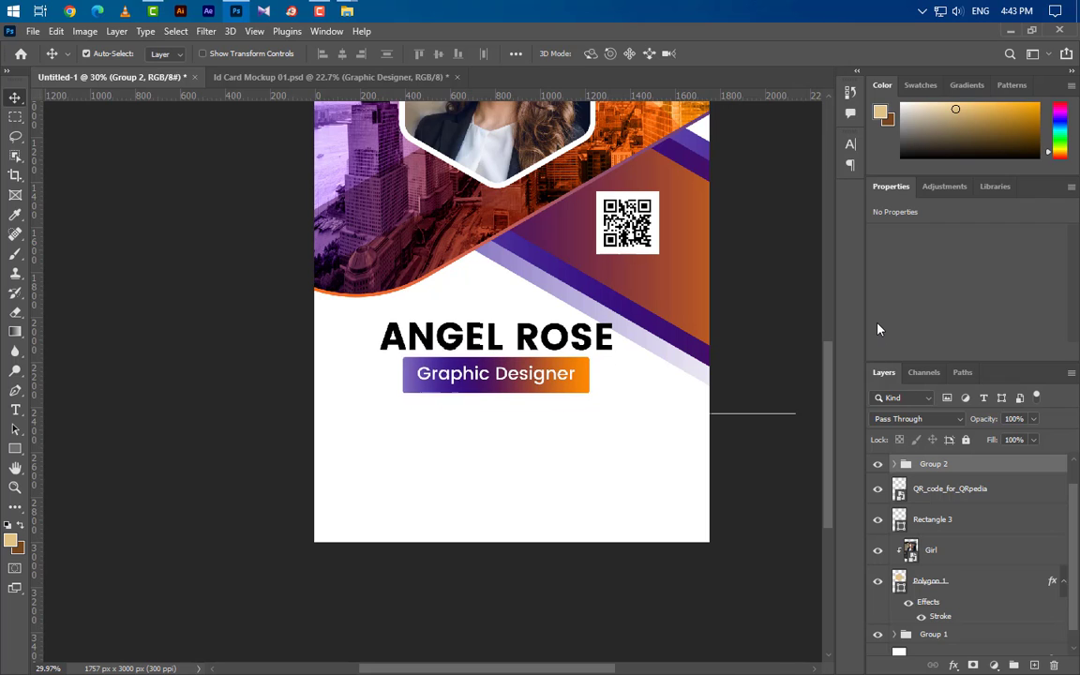
Step: Add an ID line with the cardholder's ID number below the gradient bar and set its size to 17.2 pt
alt+scroll(551, 532, up, 1)
alt+scroll(551, 531, up, 3)
key(t)
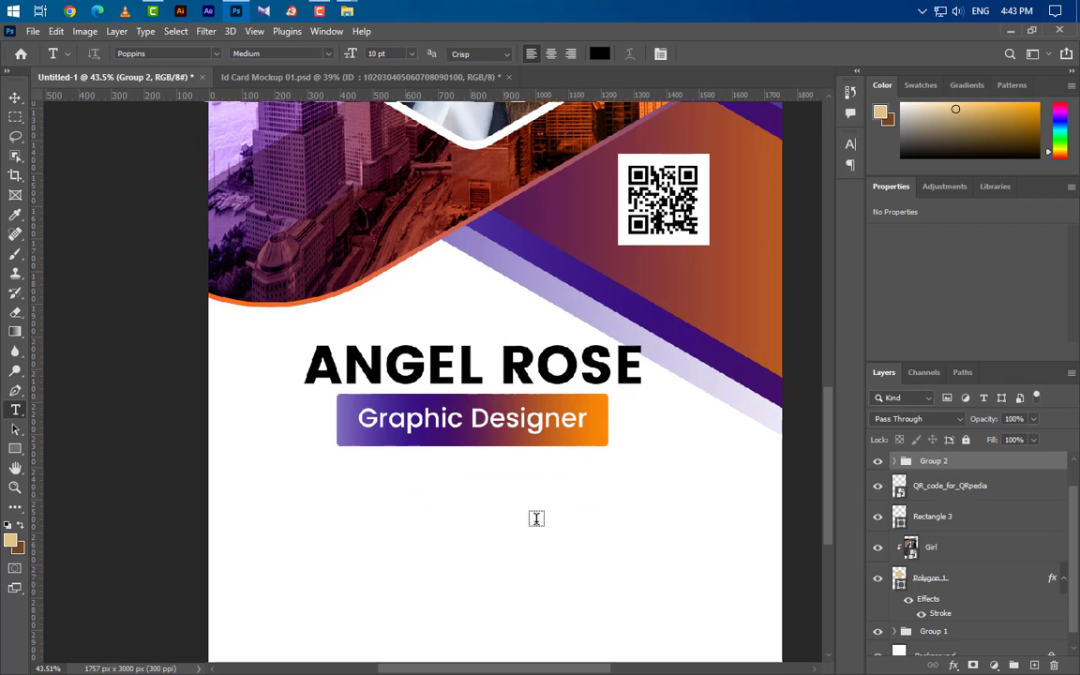
click(299, 494)
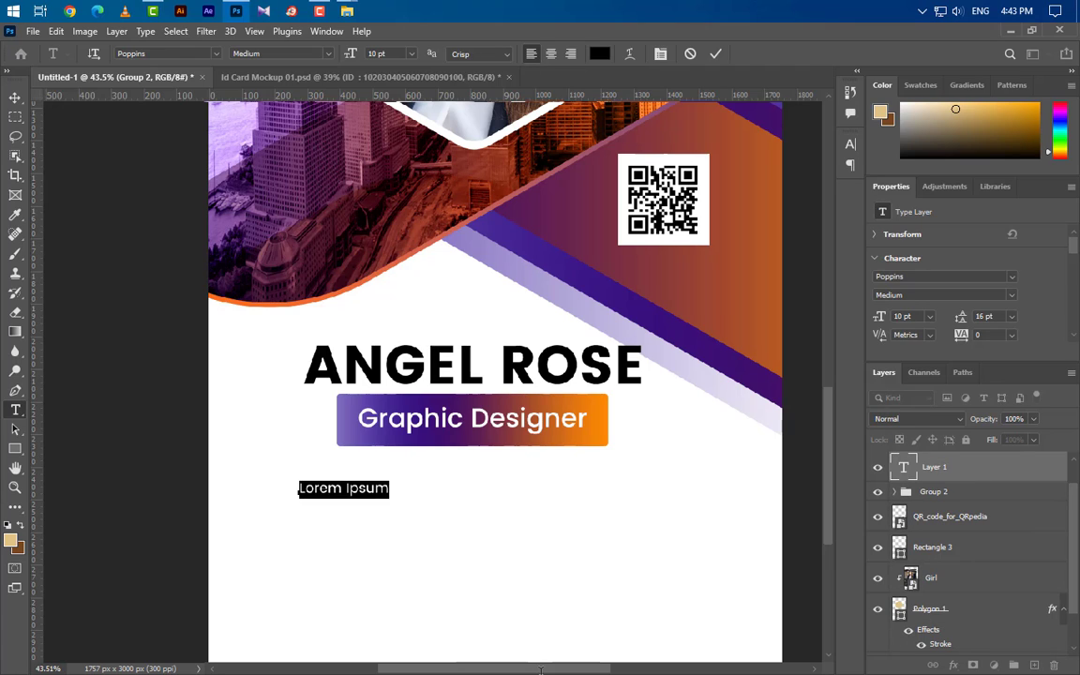
text(DD : 102030405060708090100)
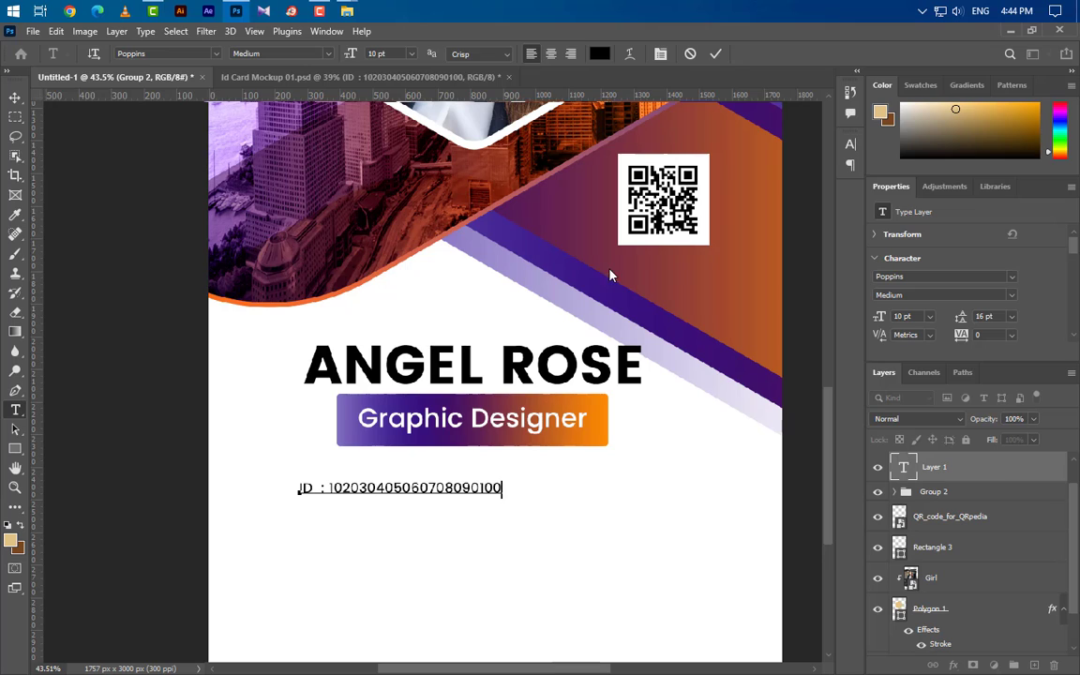
click(716, 53)
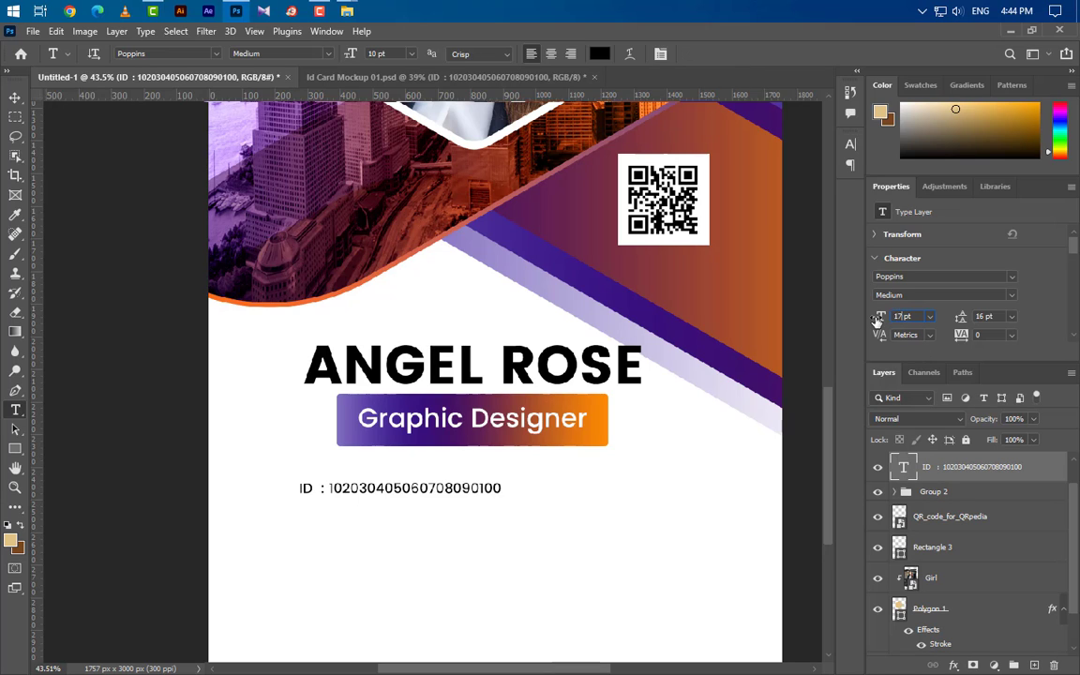
drag(876, 319, 879, 319)
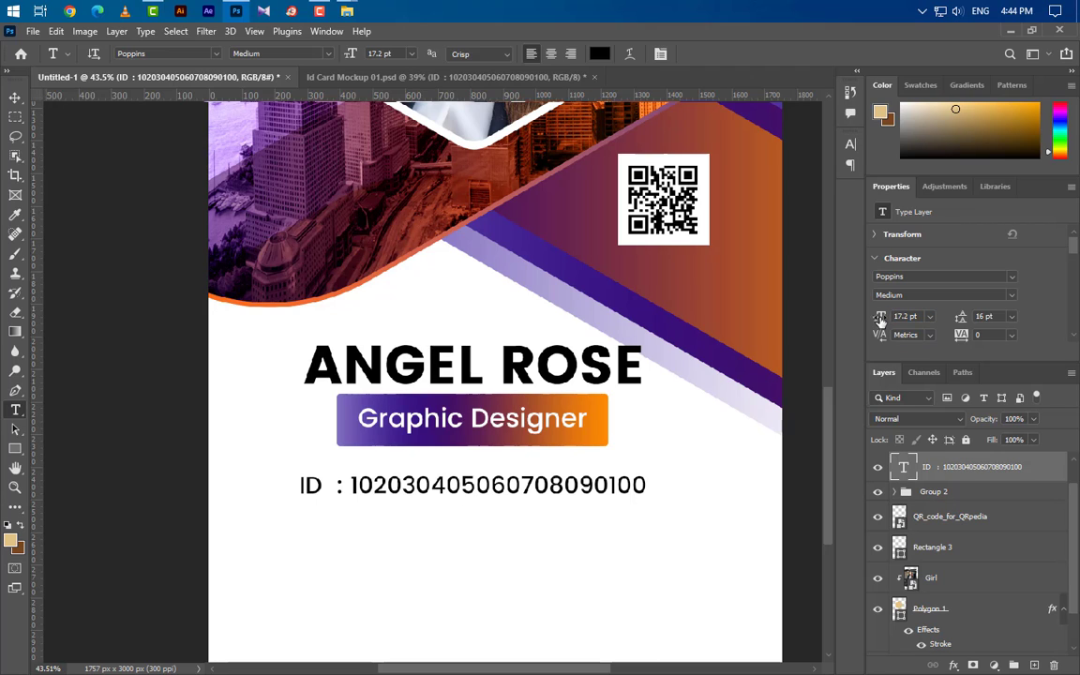
Step: Duplicate the ID line directly below itself and change the copy's label to EMAIL
click(11, 97)
drag(542, 490, 554, 529)
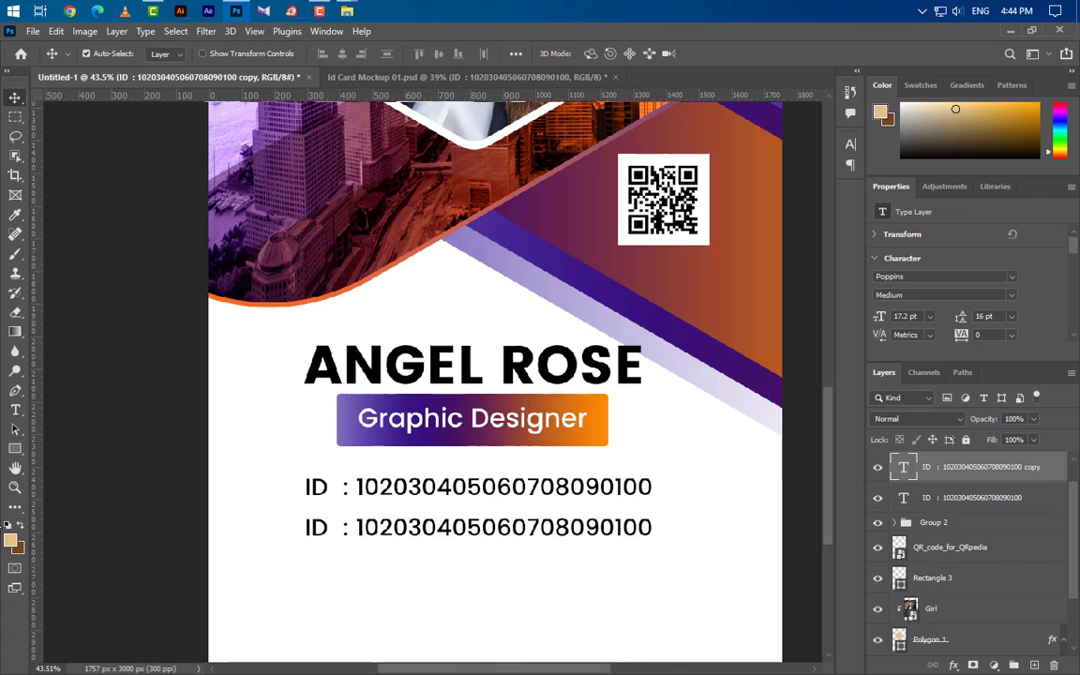
click(15, 410)
double_click(315, 527)
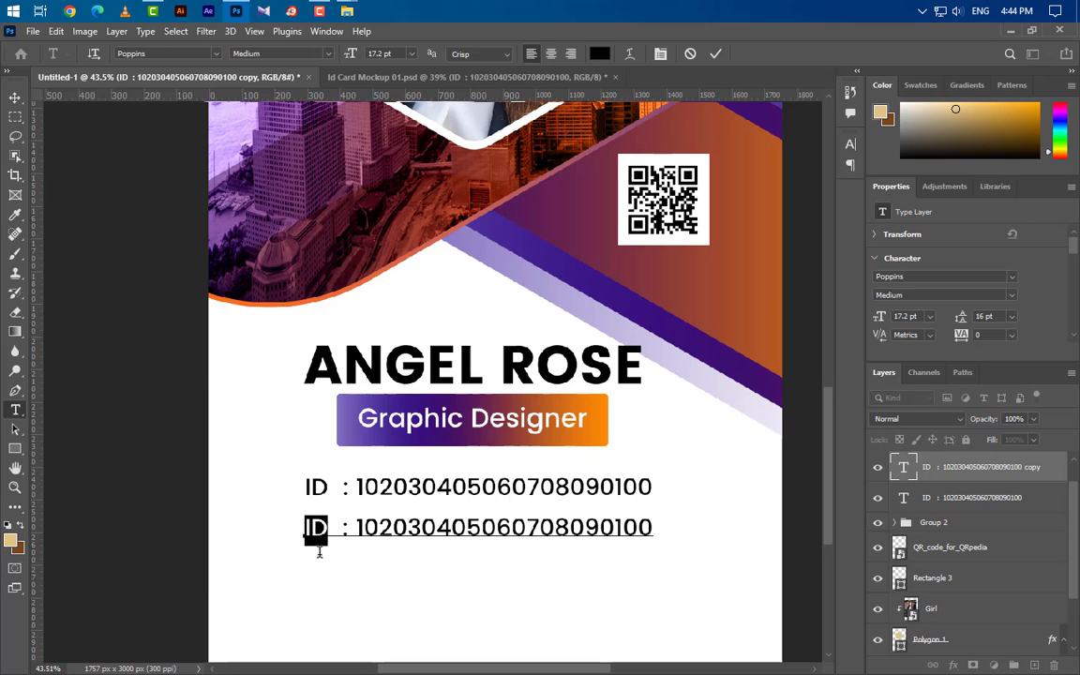
text(EMAI)
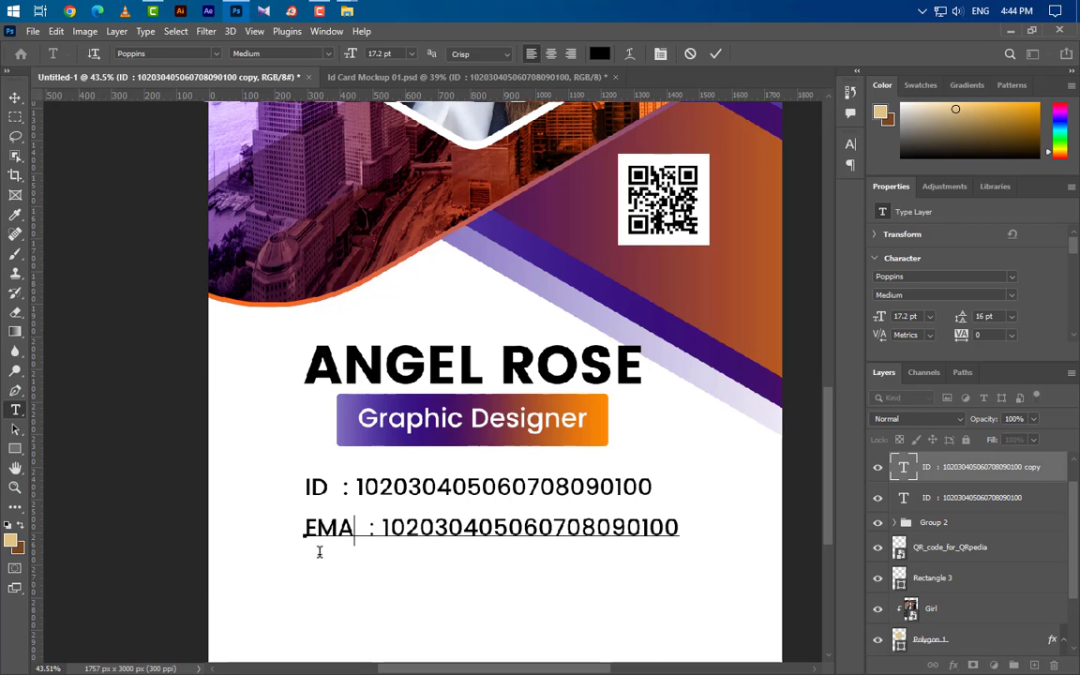
text(L)
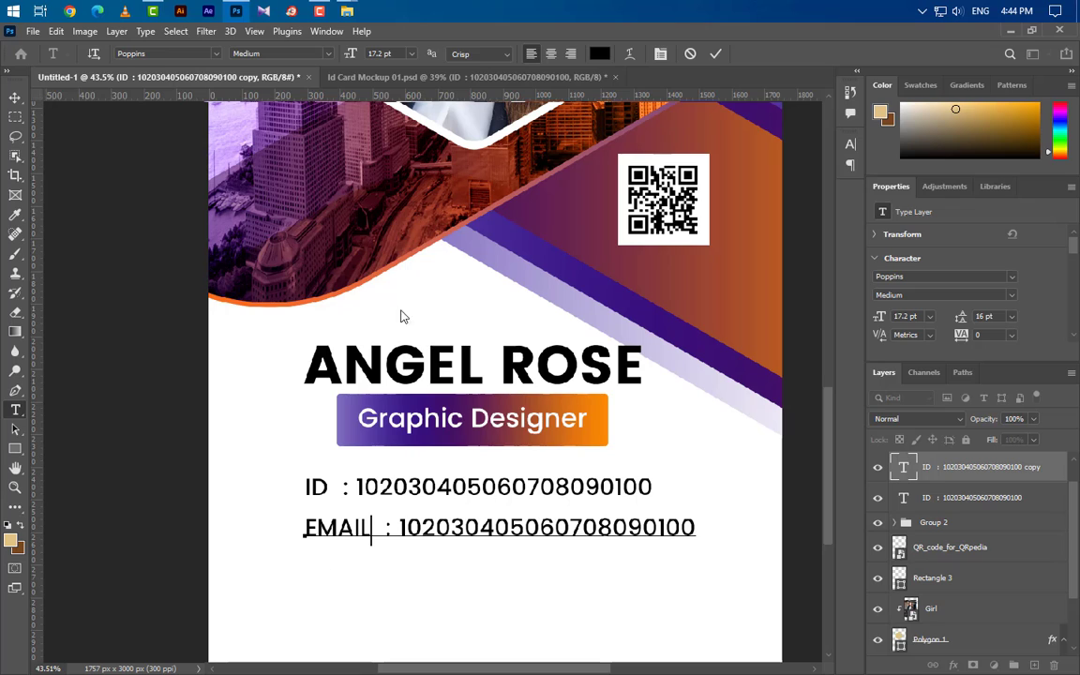
click(716, 55)
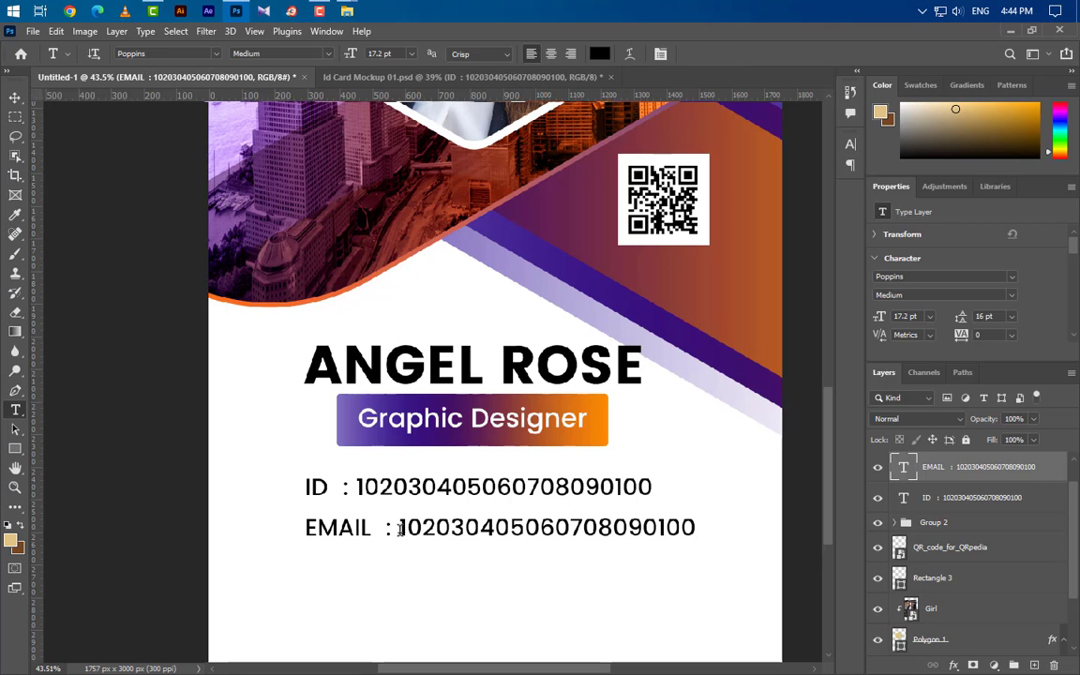
Step: Replace the number on the EMAIL line with a sample e-mail address and nudge the line up closer to the ID line
drag(399, 530, 738, 528)
text(ex)
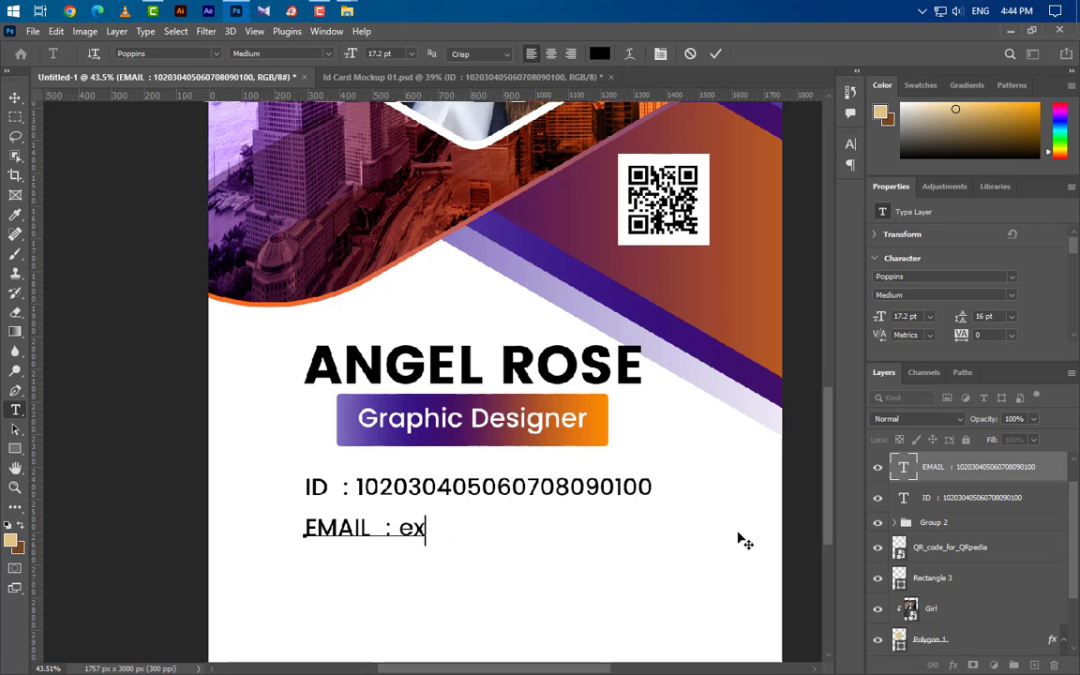
text(ample@gmail.com)
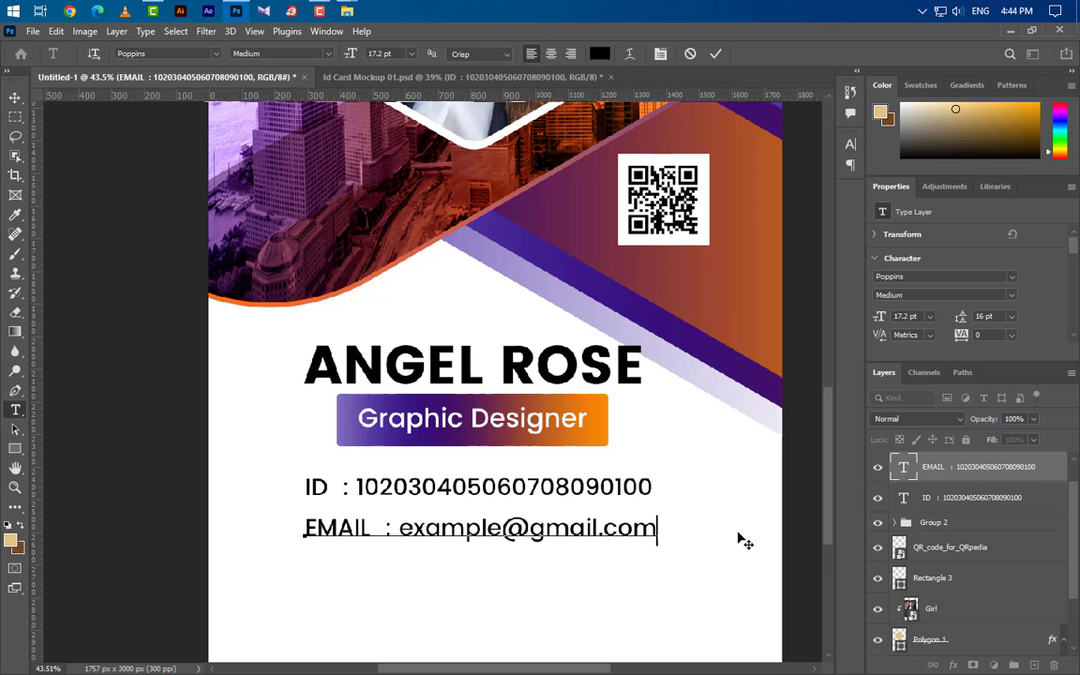
click(716, 55)
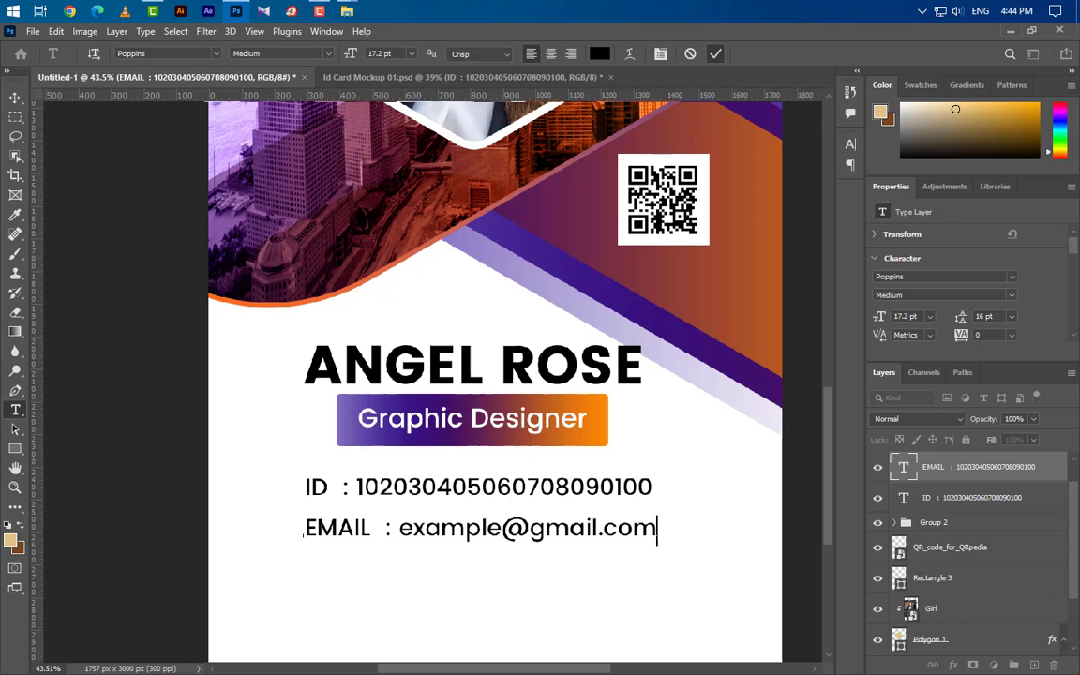
click(16, 97)
key(Up)
key(Up)
key(Up)
key(Up)
key(Up)
key(Up)
key(Up)
key(Up)
key(Up)
key(Up)
key(Up)
key(Up)
key(Up)
key(Up)
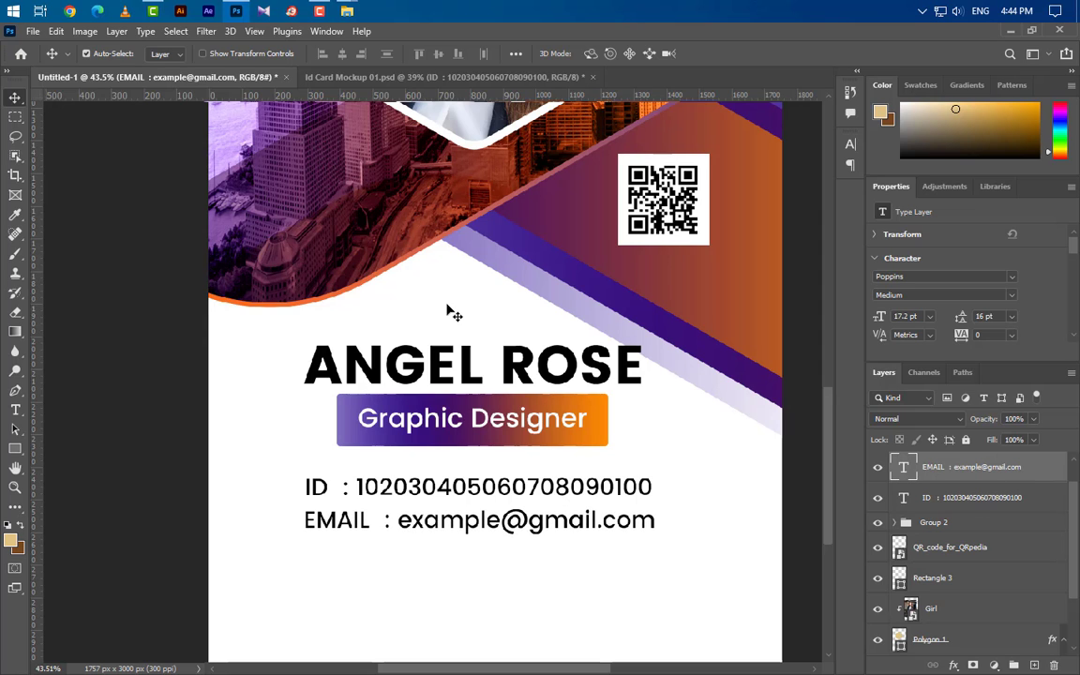
Step: Draw a footer rectangle about 1850 px wide across the bottom of the card and set its height to 150 px
scroll(502, 458, down, 2)
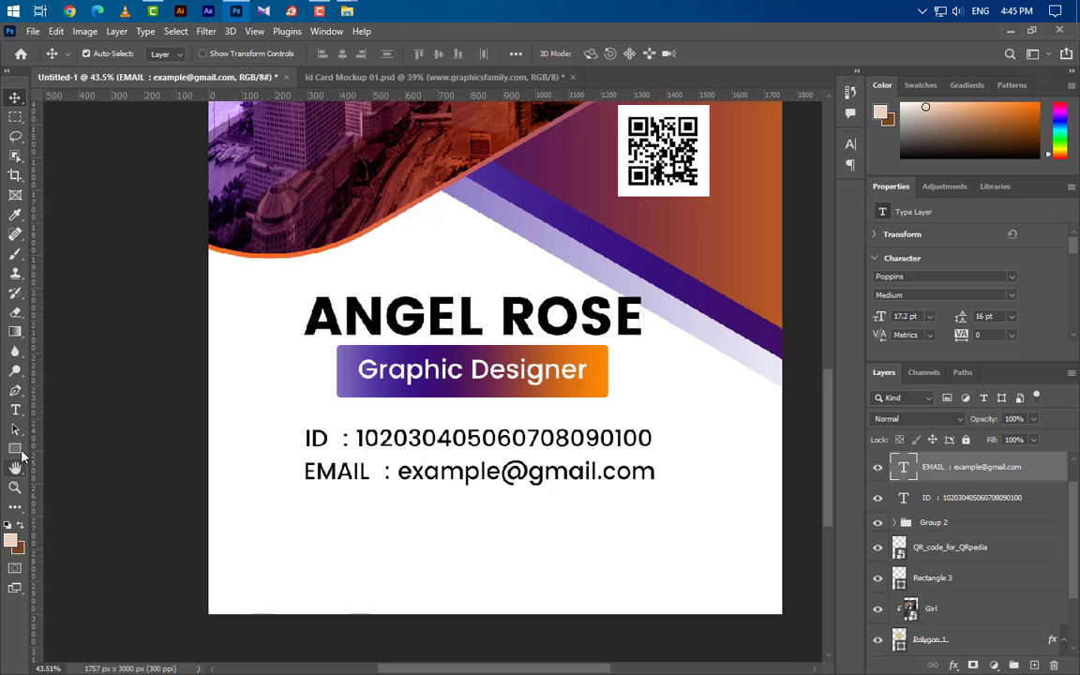
click(15, 450)
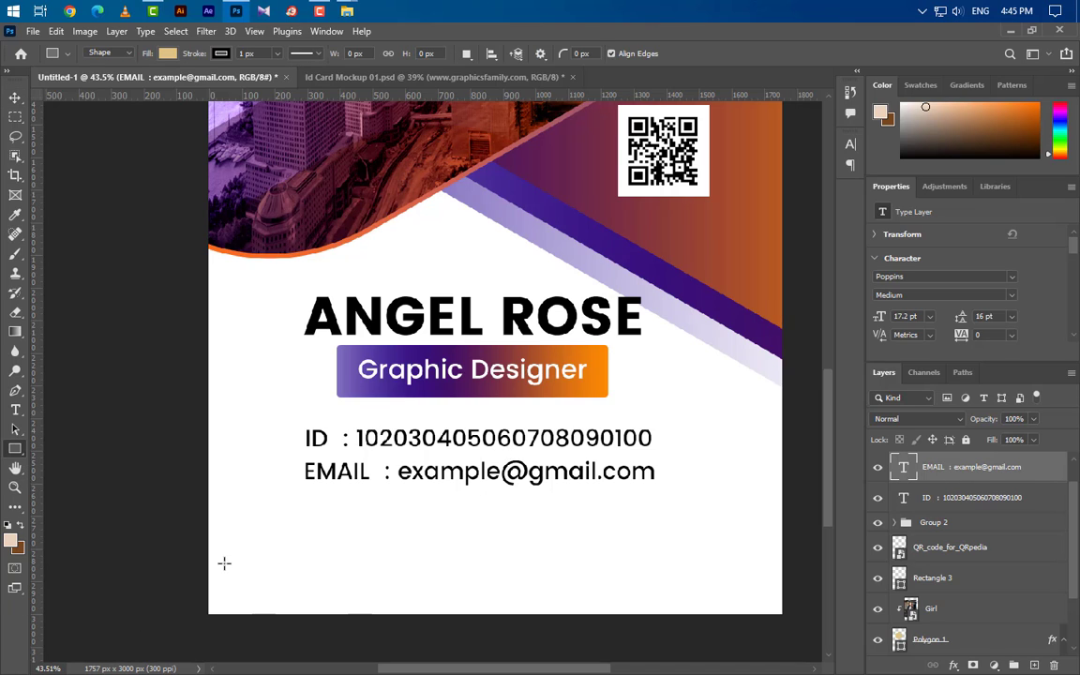
drag(278, 569, 794, 607)
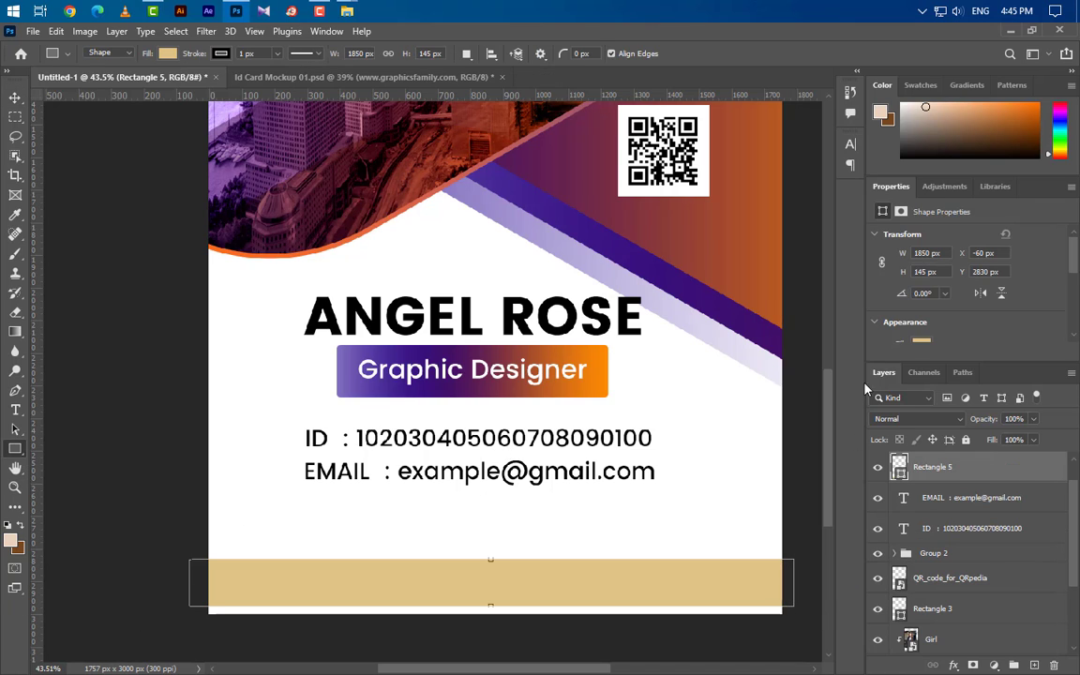
text(150)
key(Return)
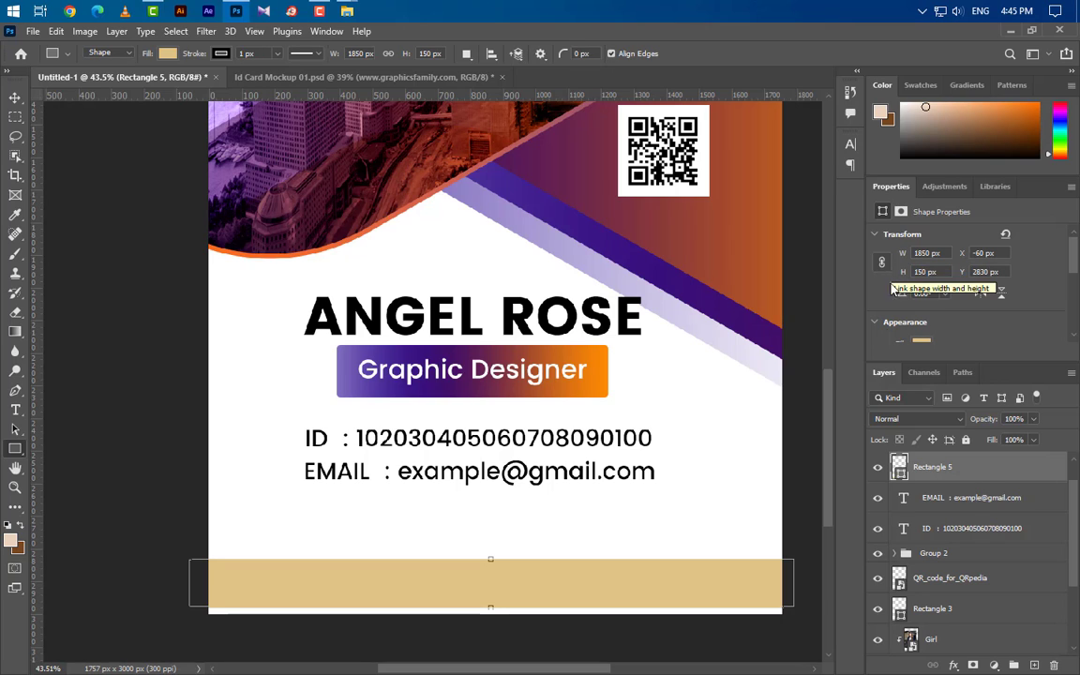
Step: Move the footer rectangle down flush with the card's bottom edge, at Y 2850 px
click(15, 98)
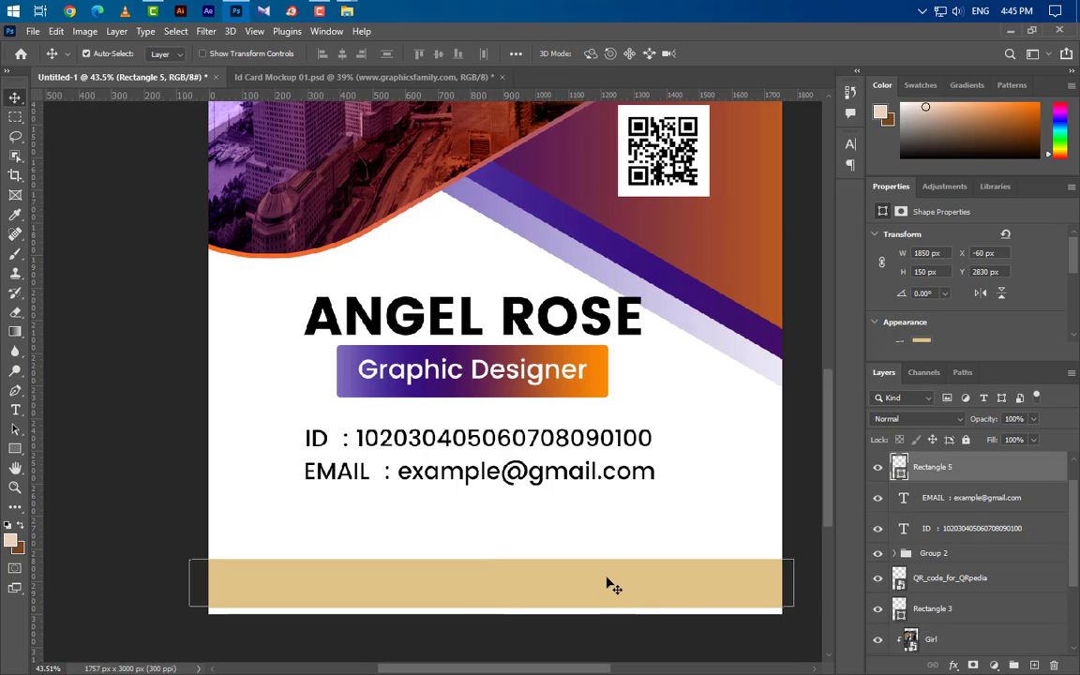
drag(610, 586, 619, 581)
key(Down)
key(Down)
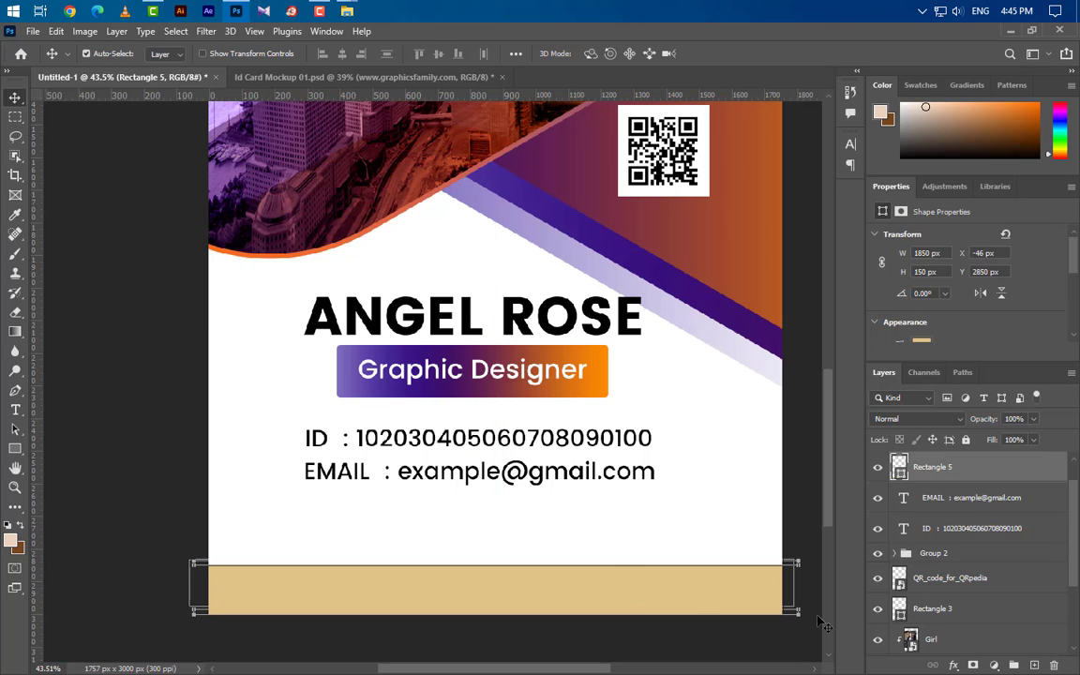
Step: Duplicate the footer rectangle and fill the copy with the dark purple sampled from the diagonal band
drag(1024, 470, 1035, 665)
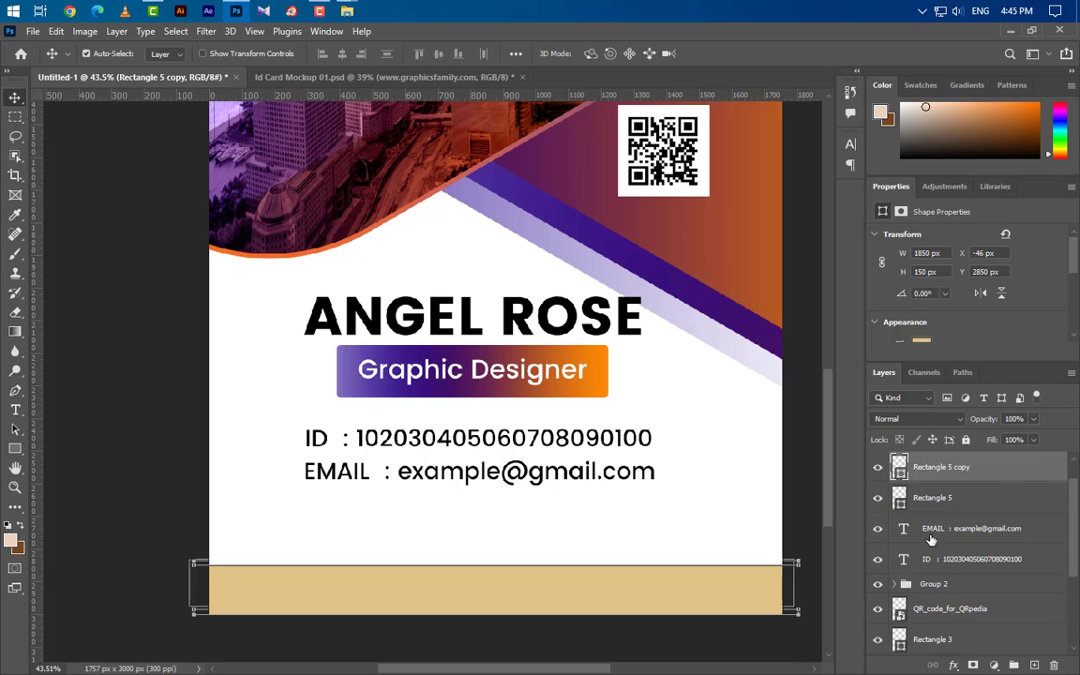
double_click(900, 472)
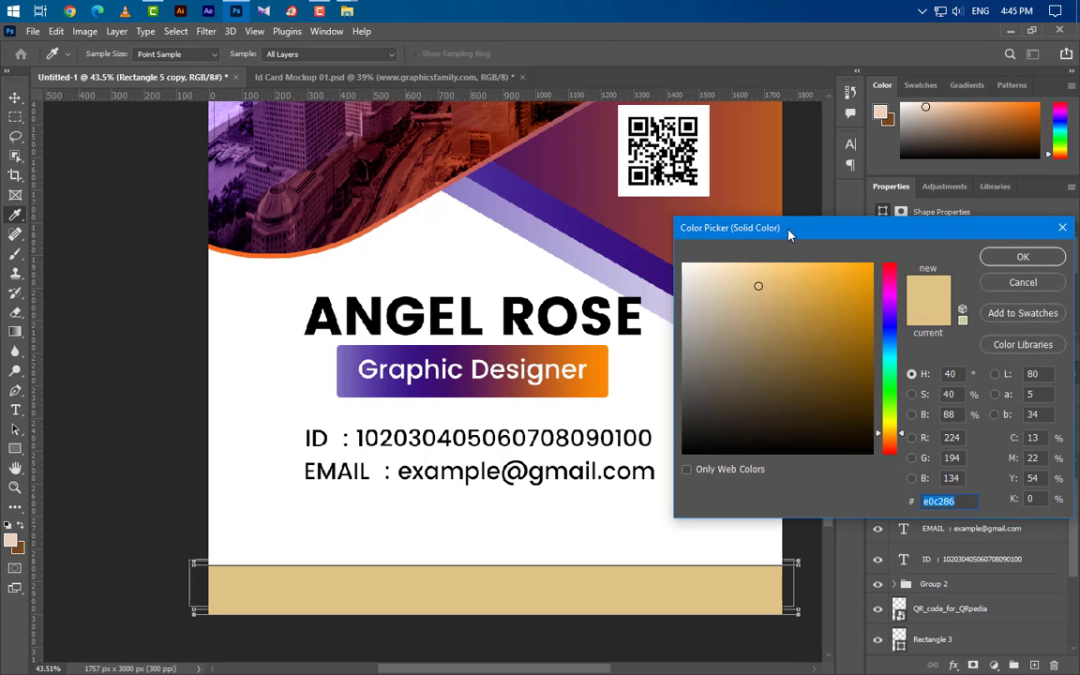
drag(713, 229, 750, 511)
click(734, 305)
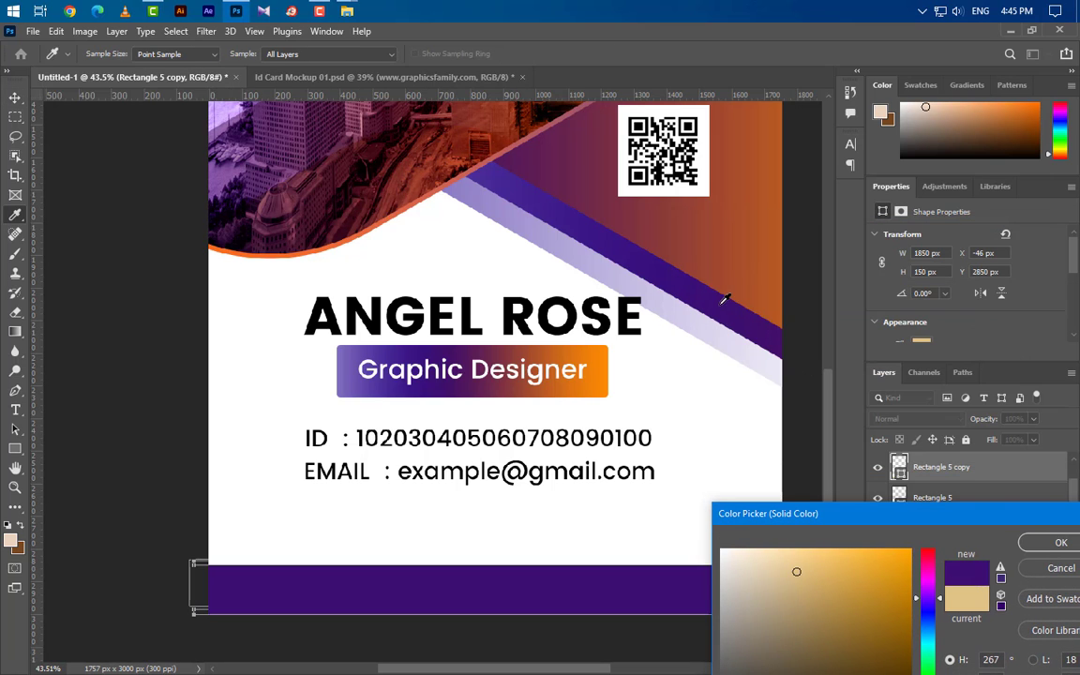
key(Return)
Step: Nudge the purple rectangle down to Y 2990 px, leaving only a thin purple strip along the card's bottom edge
key(Down)
key(Down)
key(Down)
key(Down)
key(Down)
key(Down)
key(Down)
key(Down)
key(Down)
key(Down)
key(Down)
key(Down)
key(Down)
key(Down)
key(Down)
key(Down)
key(Down)
key(Down)
key(Down)
key(Down)
key(Down)
key(Down)
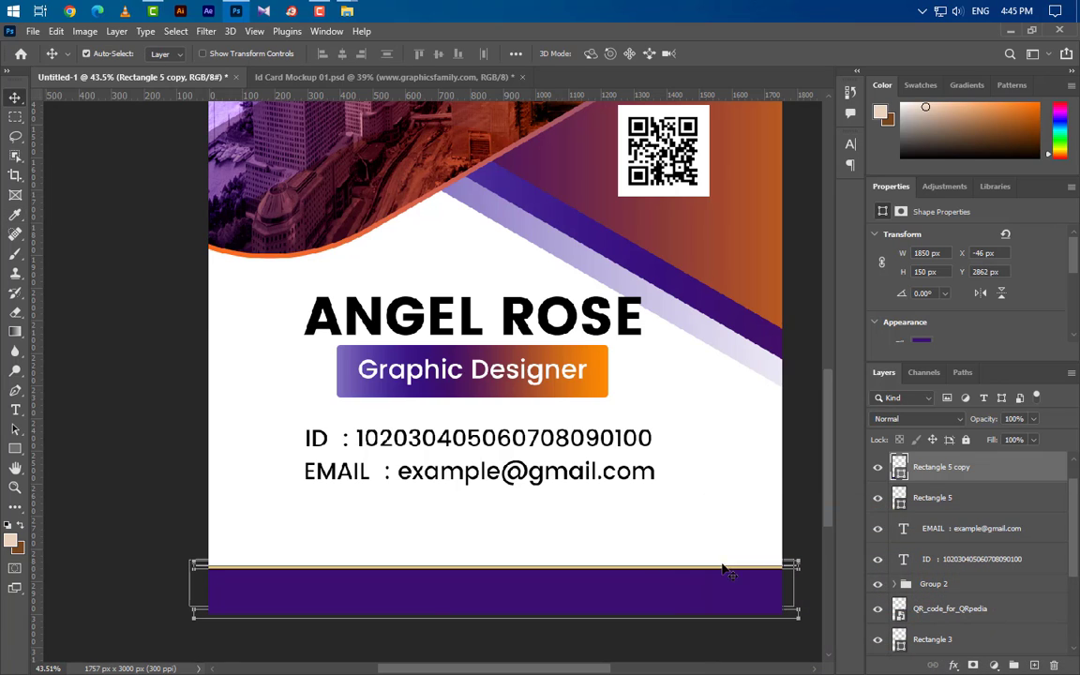
key(Down)
key(Down)
key(Down)
key(Down)
key(Down)
key(Down)
key(Down)
key(Down)
key(Down)
key(Down)
key(Down)
key(Down)
key(Down)
key(Down)
key(Down)
key(Down)
key(Down)
key(Down)
key(Down)
key(Down)
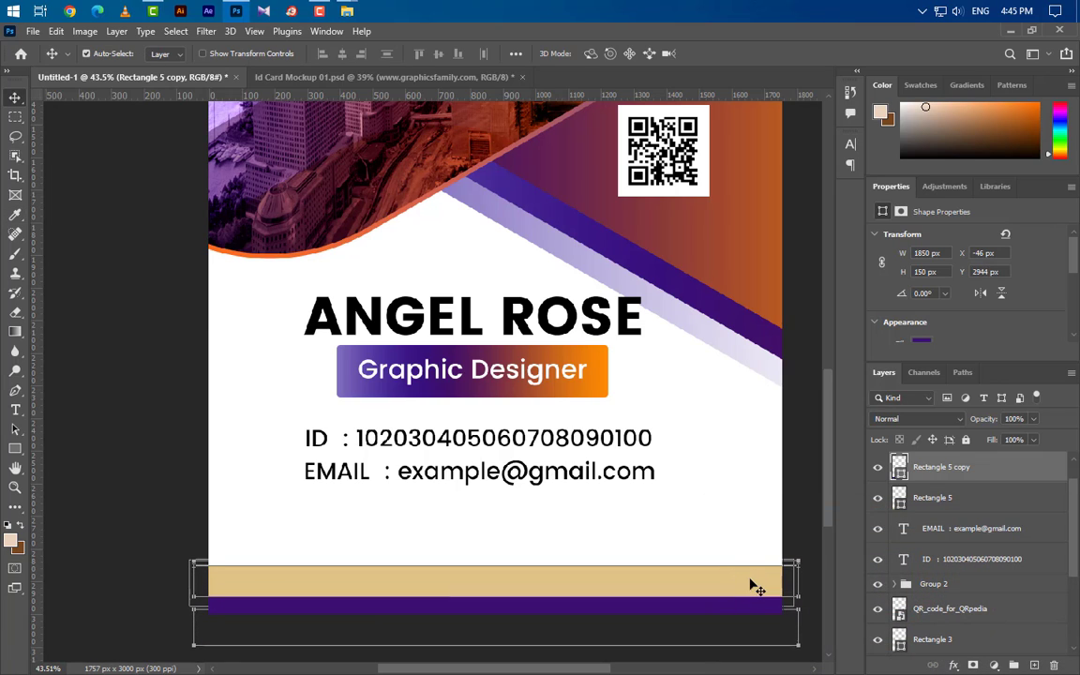
key(Down)
key(Down)
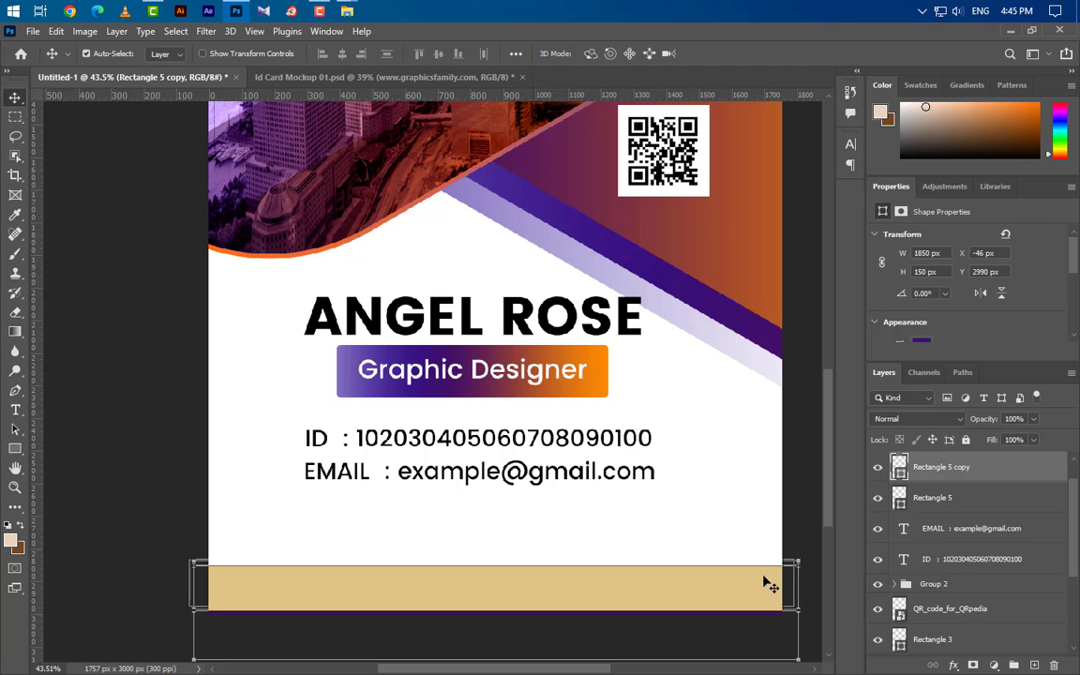
click(1033, 666)
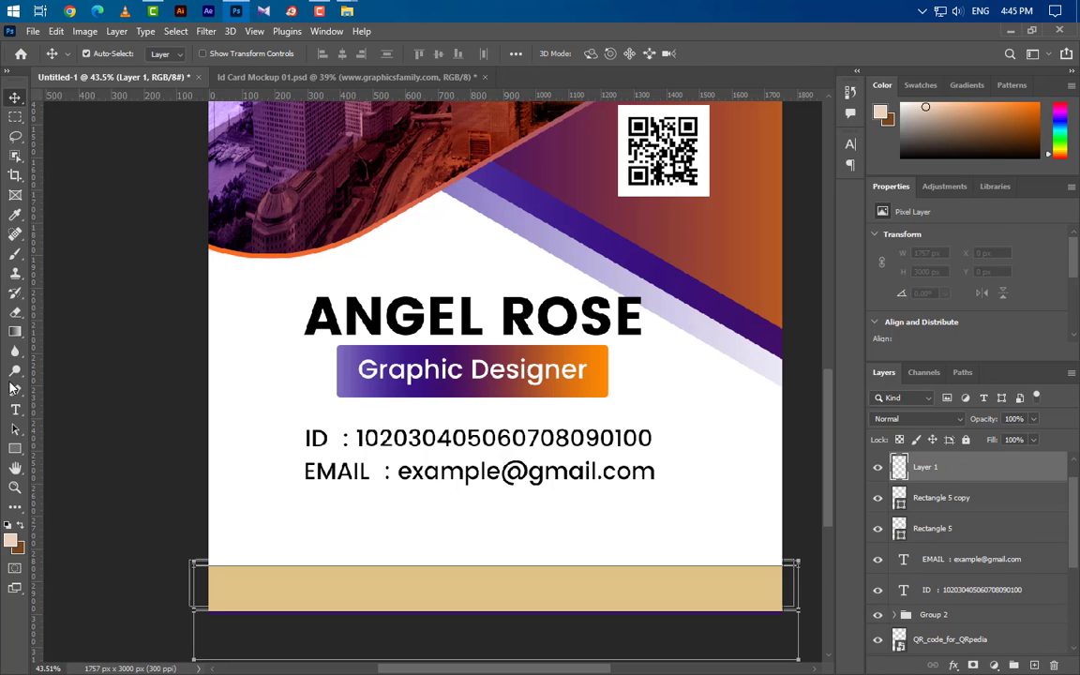
click(16, 410)
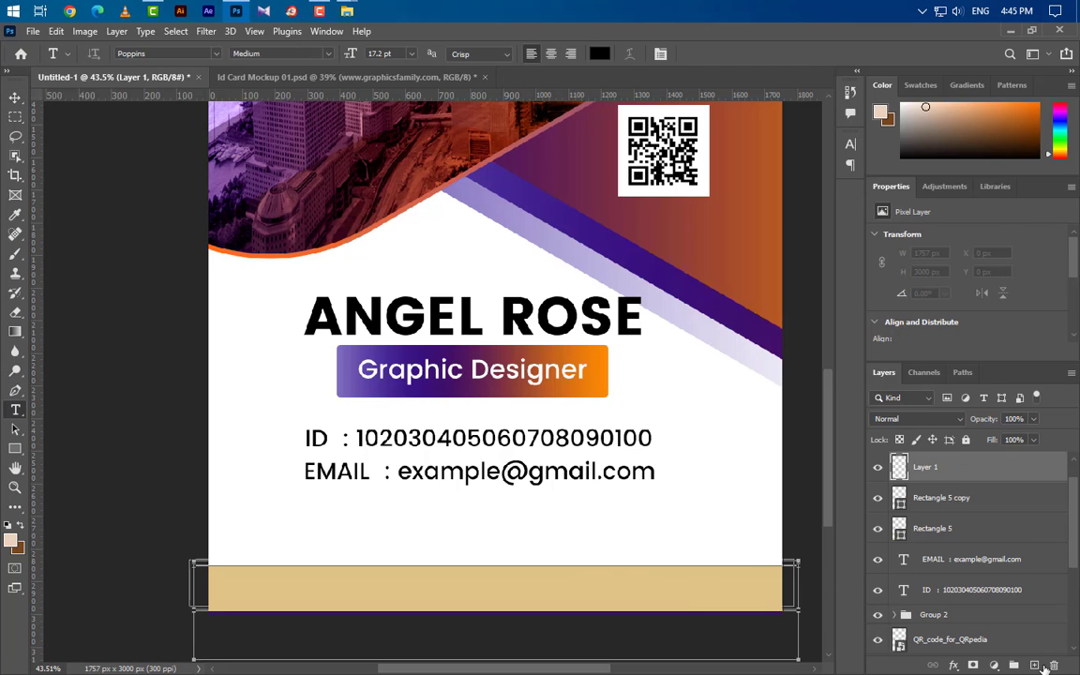
click(1036, 665)
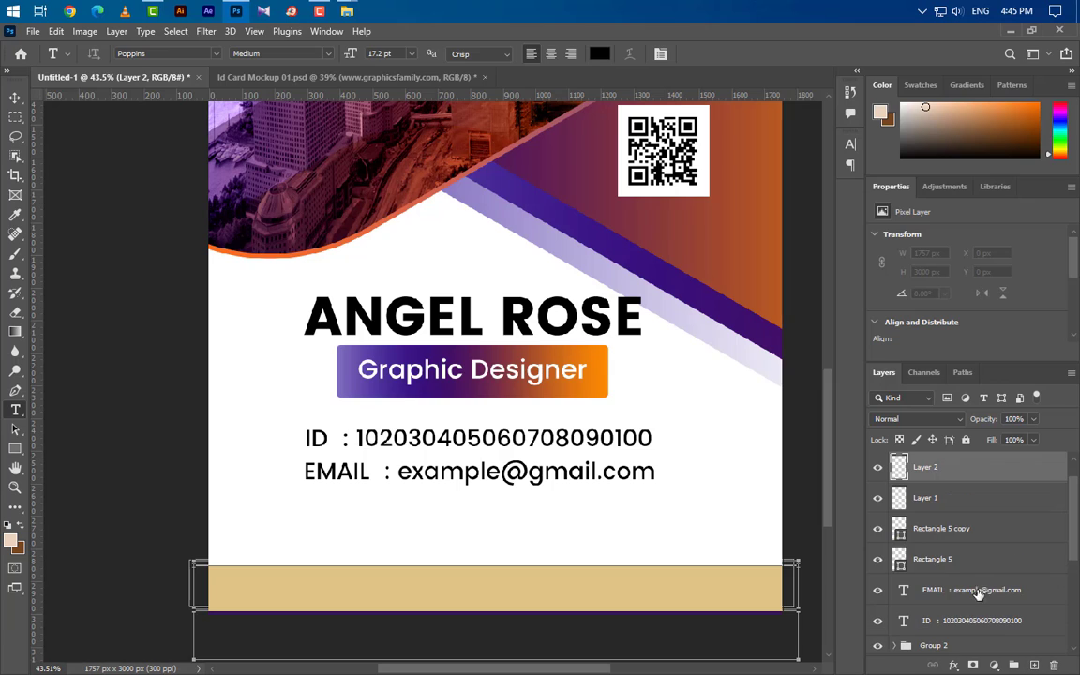
click(356, 596)
text(www.graph)
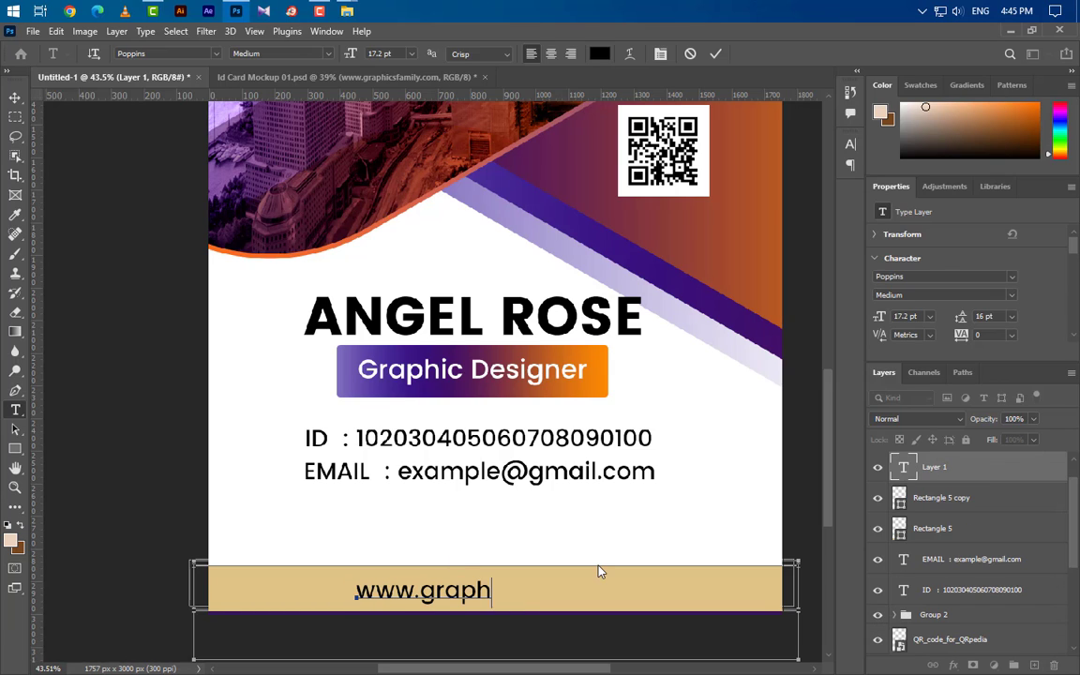
text(icsfamily.com)
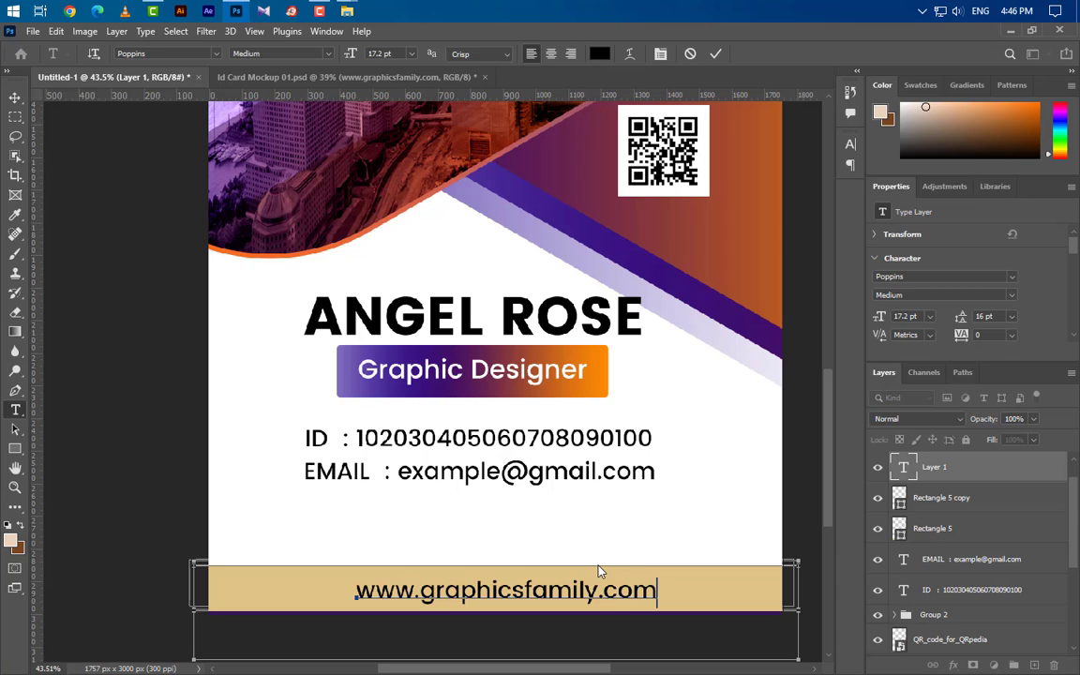
key(ctrl+Return)
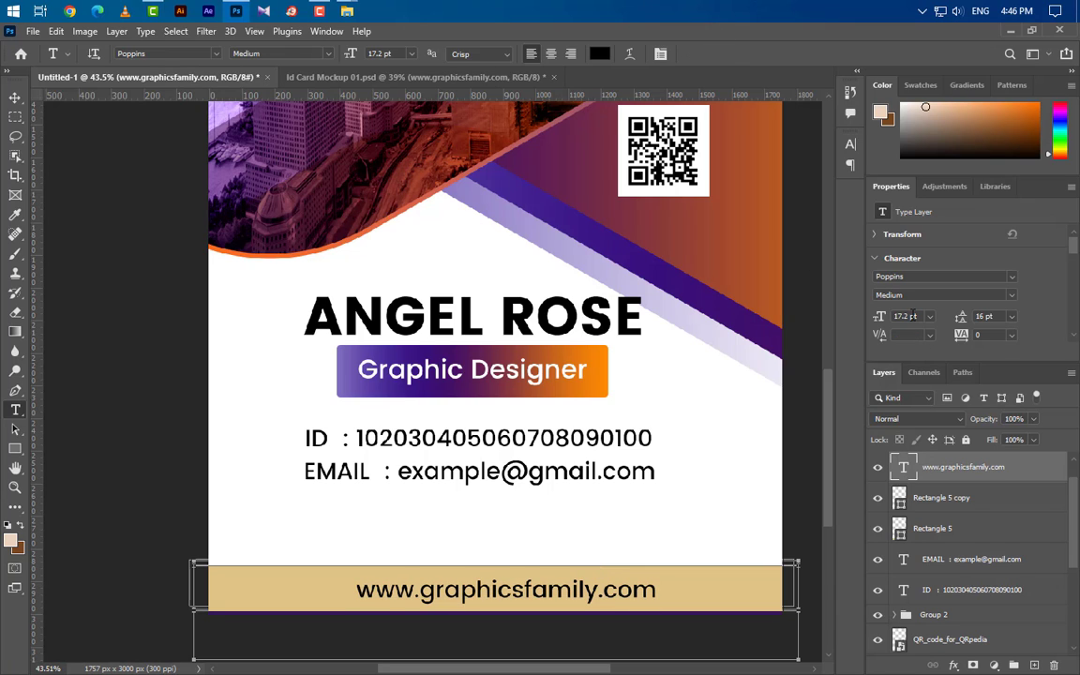
text(15)
key(Return)
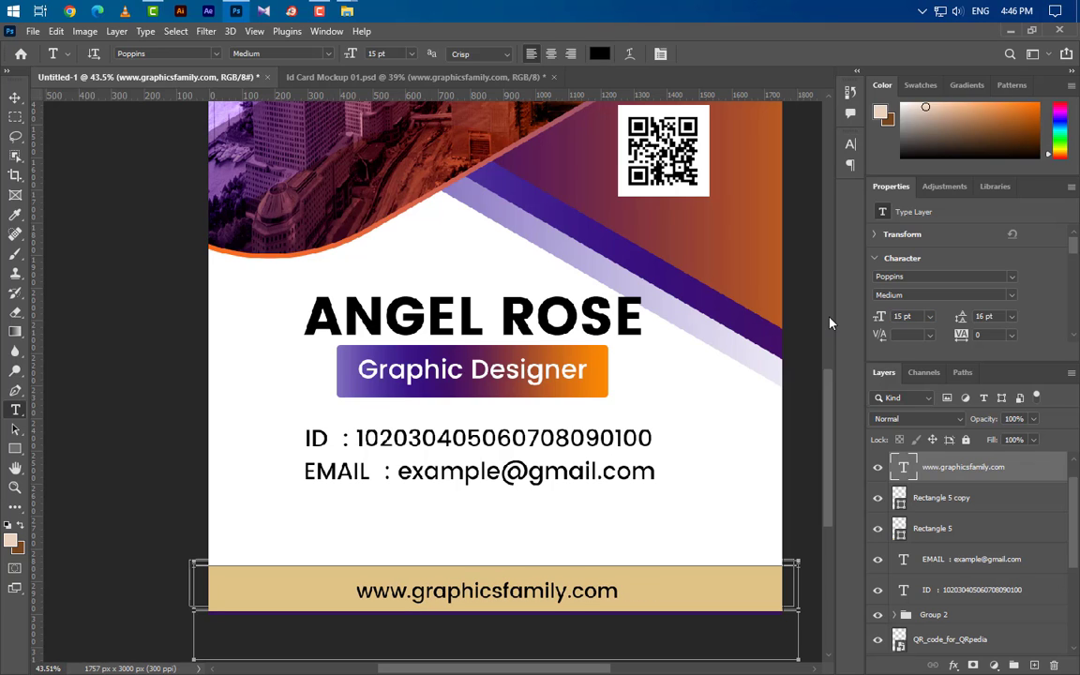
Step: Change the tan footer bar's fill to the light beige e9d2bf and set its stroke width to 0 px
click(14, 97)
scroll(735, 643, up, 1)
click(900, 533)
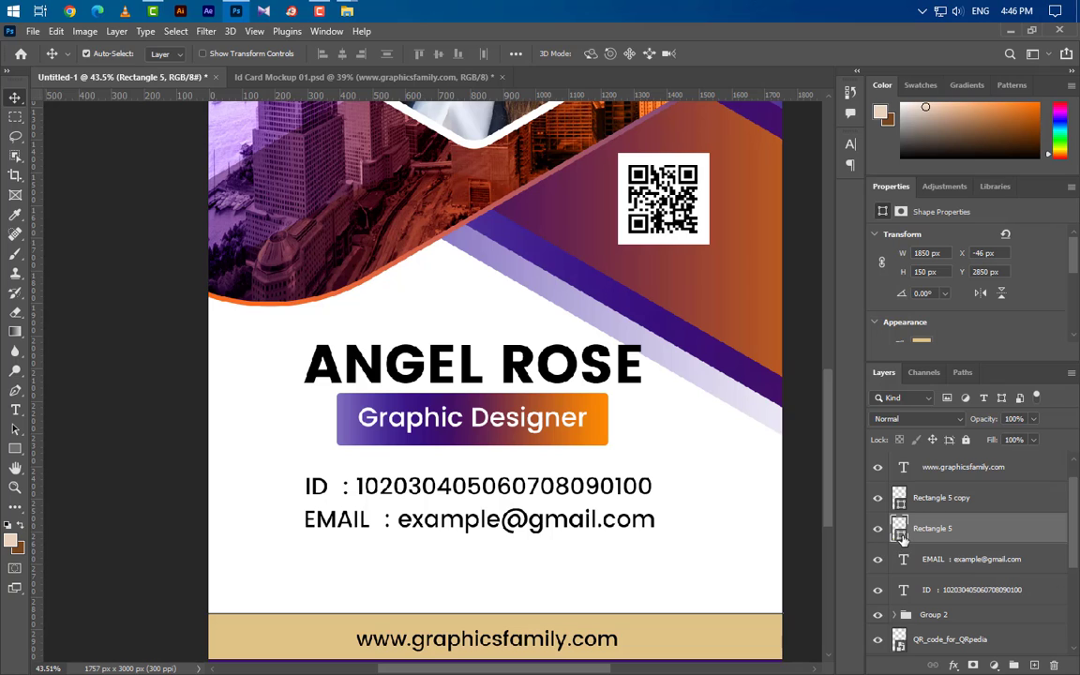
double_click(900, 531)
click(716, 430)
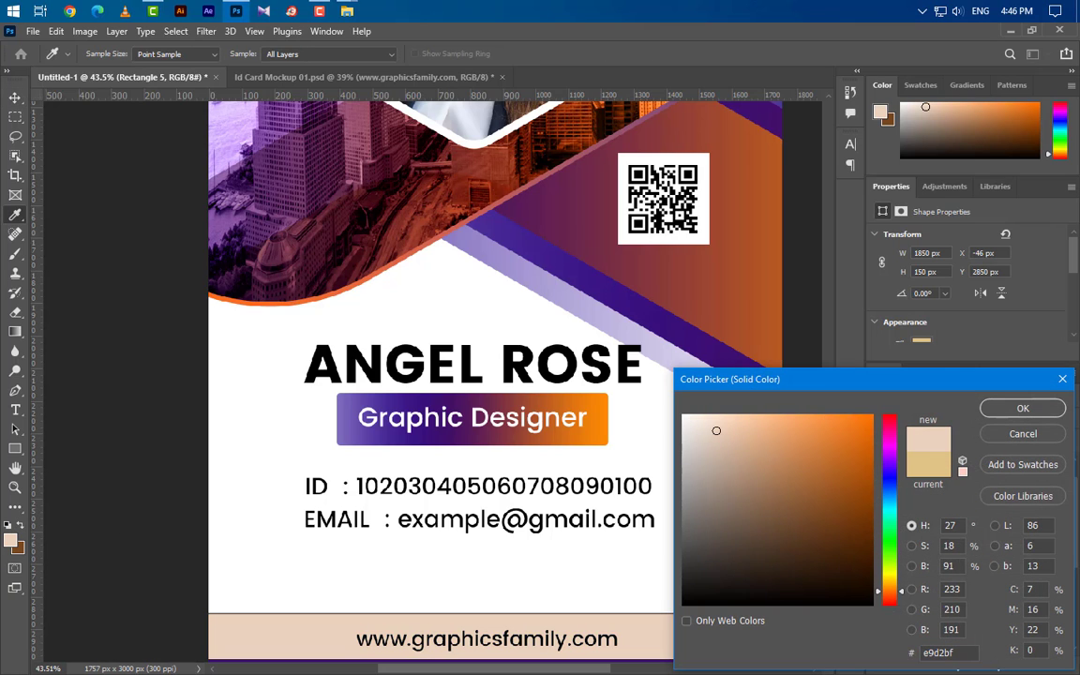
click(1025, 413)
scroll(923, 331, down, 2)
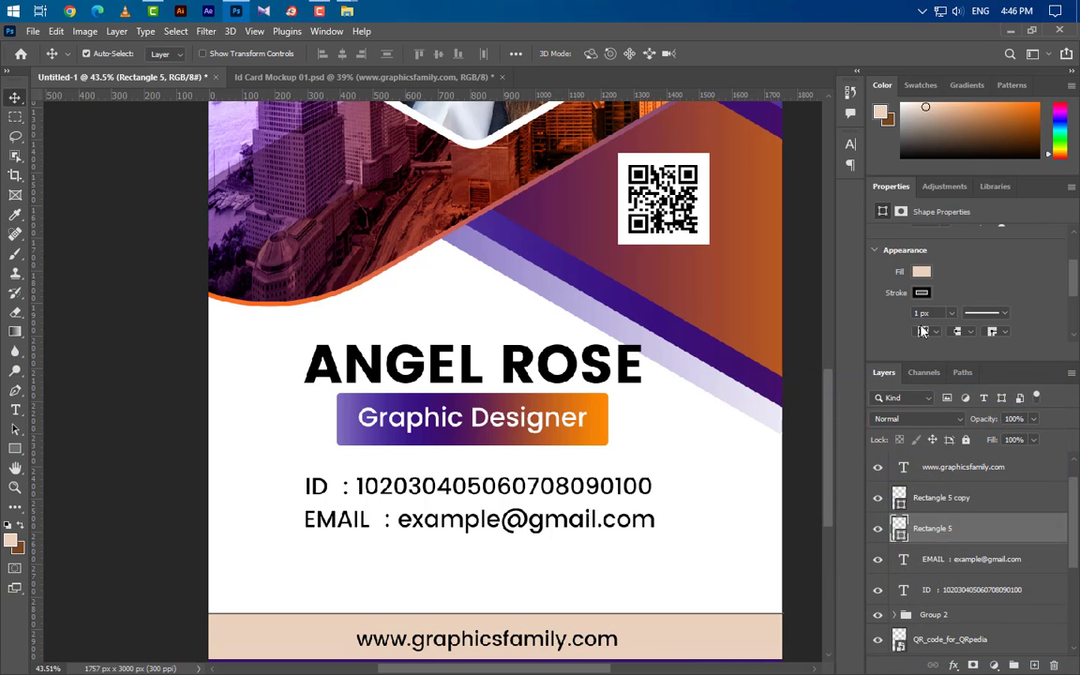
scroll(629, 511, down, 1)
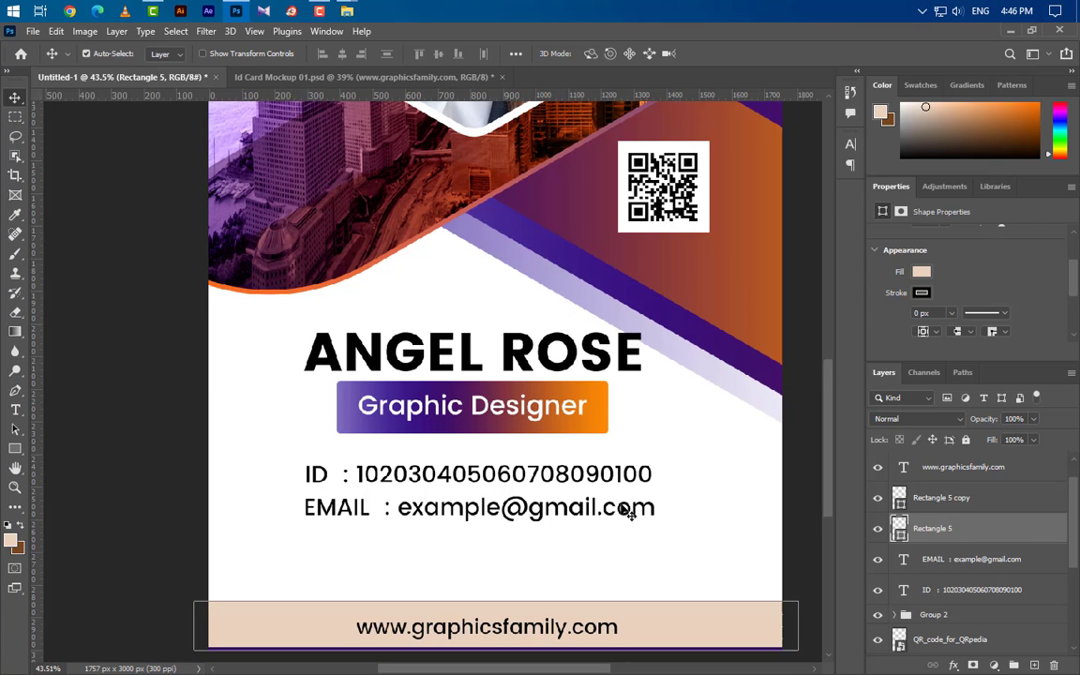
Step: Duplicate the topmost gradient shape in Group 1 and place the copy directly above the Background layer
scroll(628, 511, down, 3)
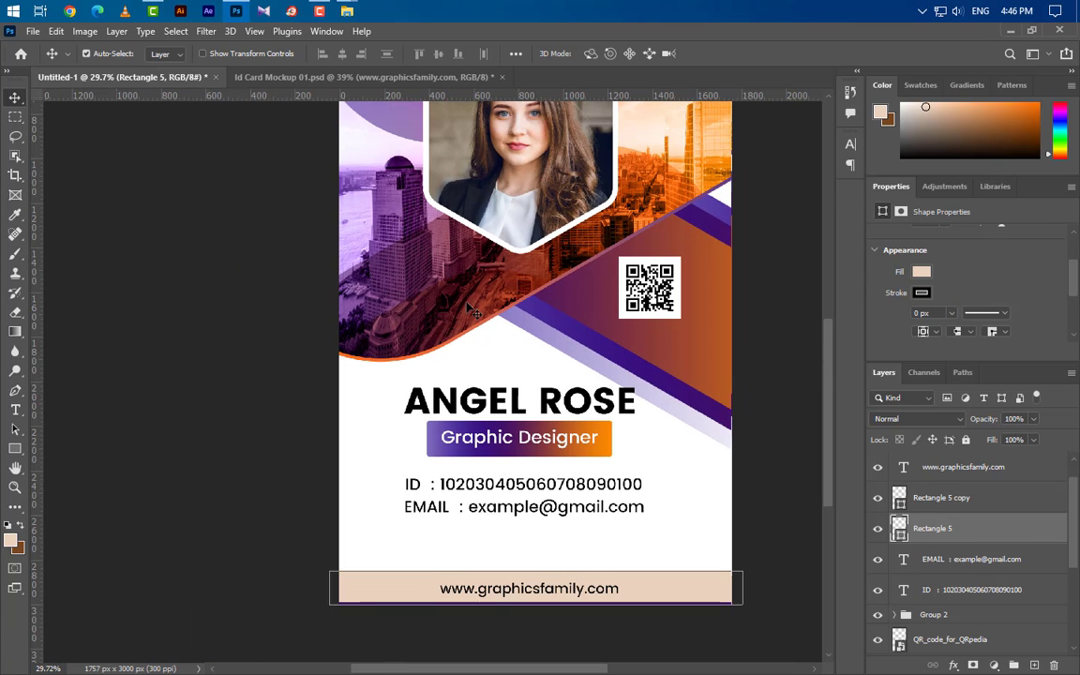
click(471, 311)
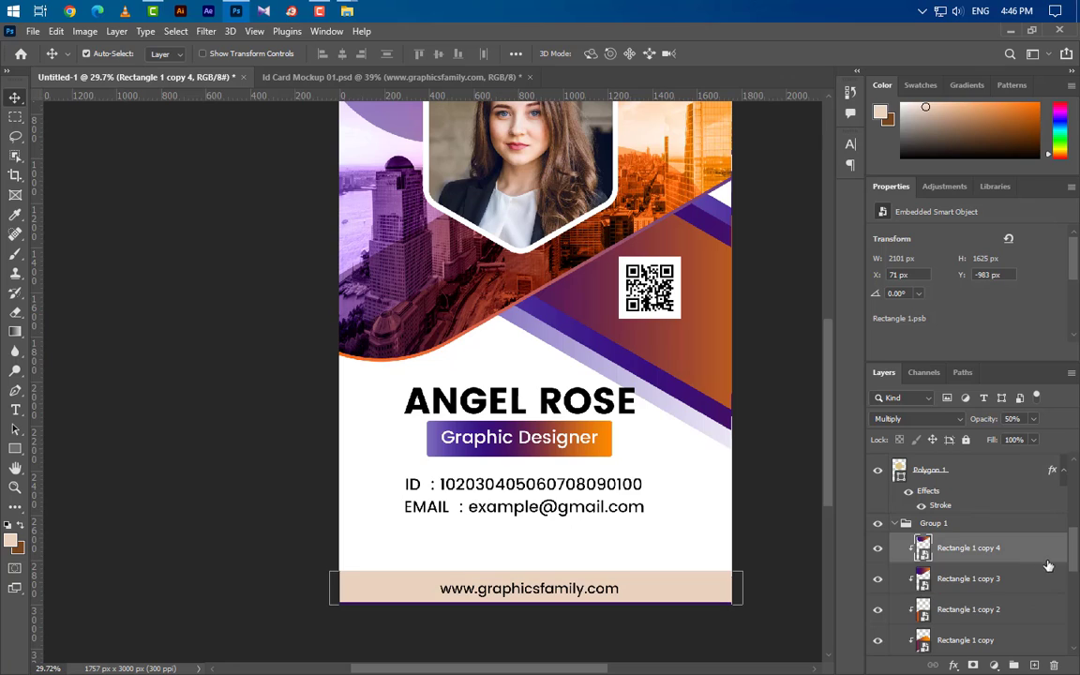
drag(1042, 549, 1037, 666)
drag(1017, 548, 994, 624)
Step: Scale the copied gradient shape to about 23% and position it over the card's lower-left corner, at the footer's left end
key(ctrl+t)
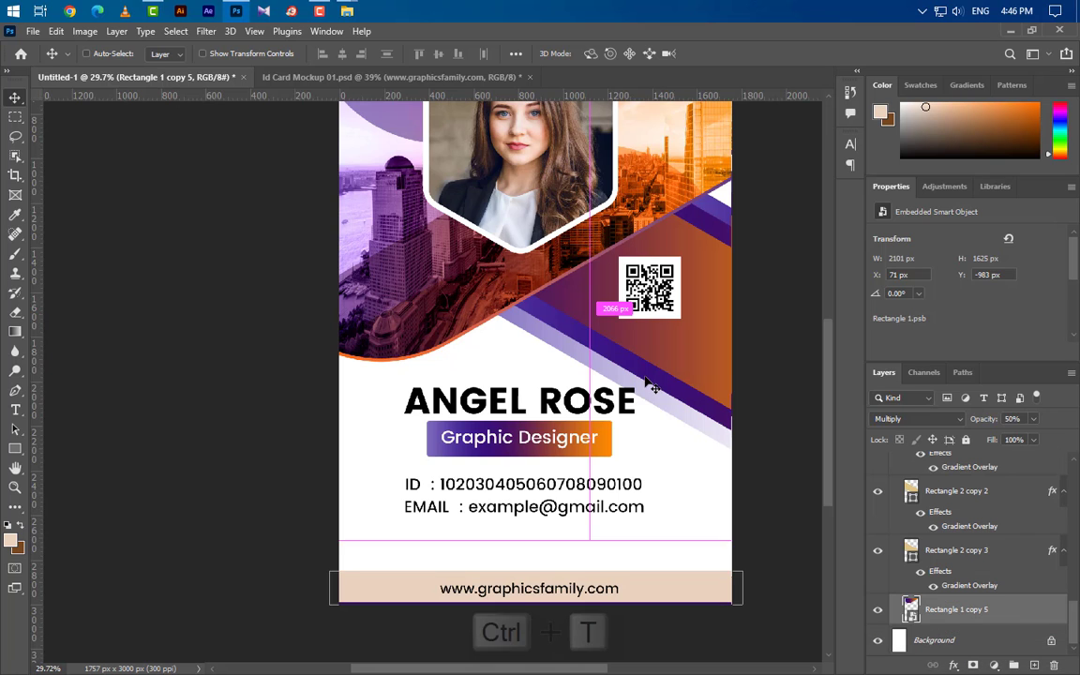
scroll(645, 389, up, 2)
scroll(642, 399, up, 1)
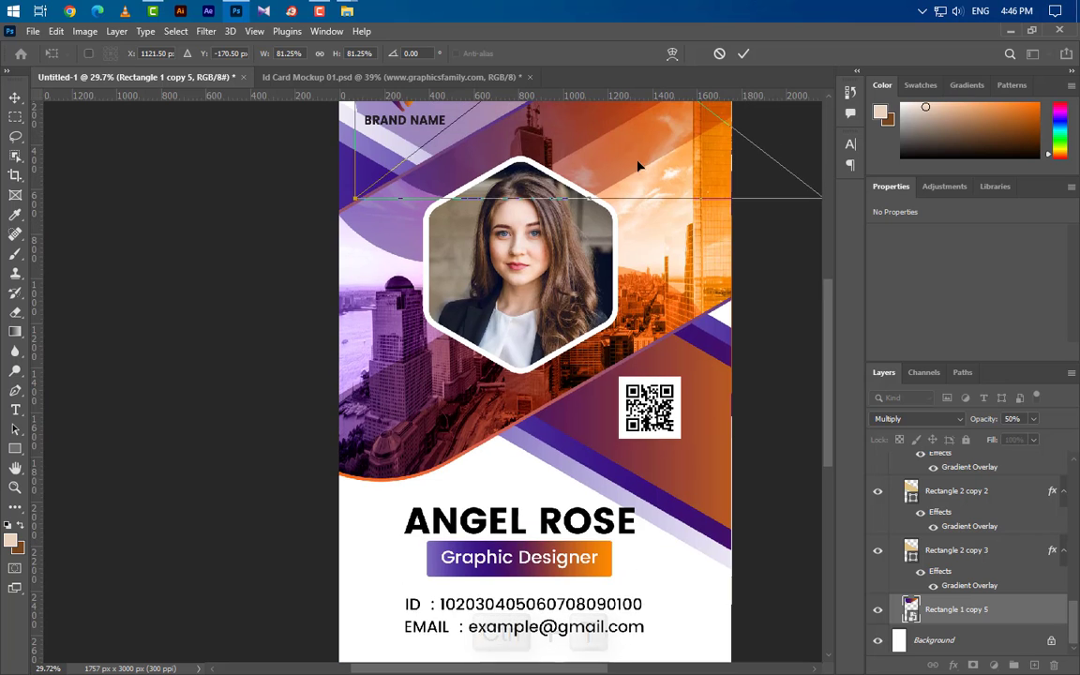
drag(647, 174, 606, 665)
scroll(548, 340, down, 3)
drag(726, 331, 604, 422)
drag(562, 466, 421, 609)
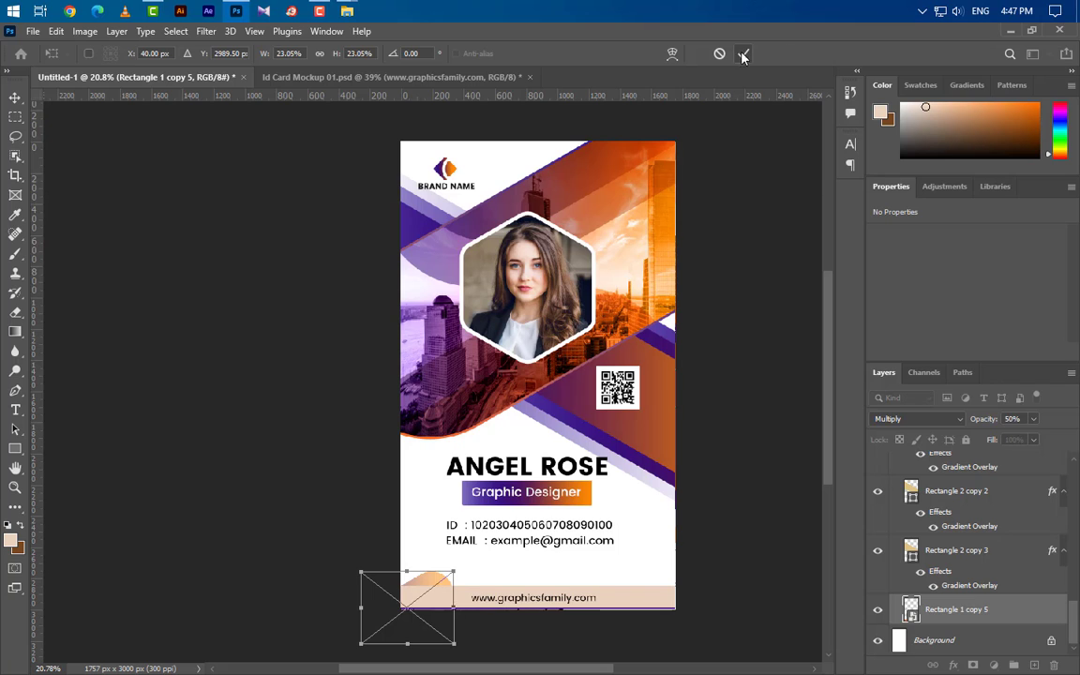
key(Return)
Step: Bring the corner gradient shape to the top of the layer stack and set it to 100% opacity with Normal blending
drag(956, 610, 977, 463)
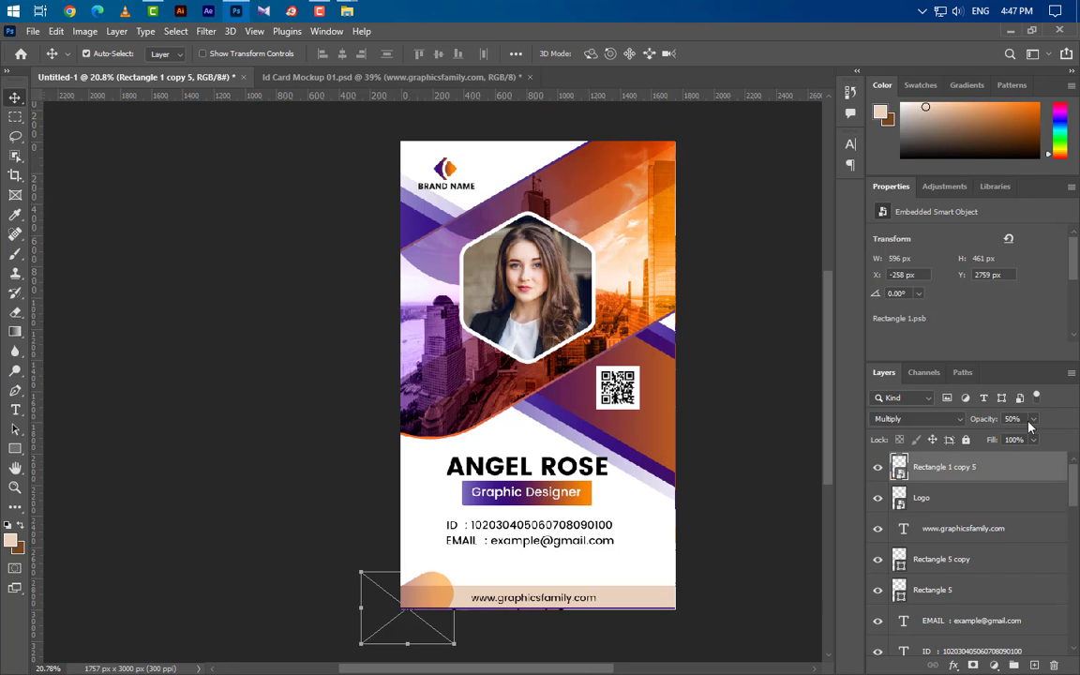
click(895, 418)
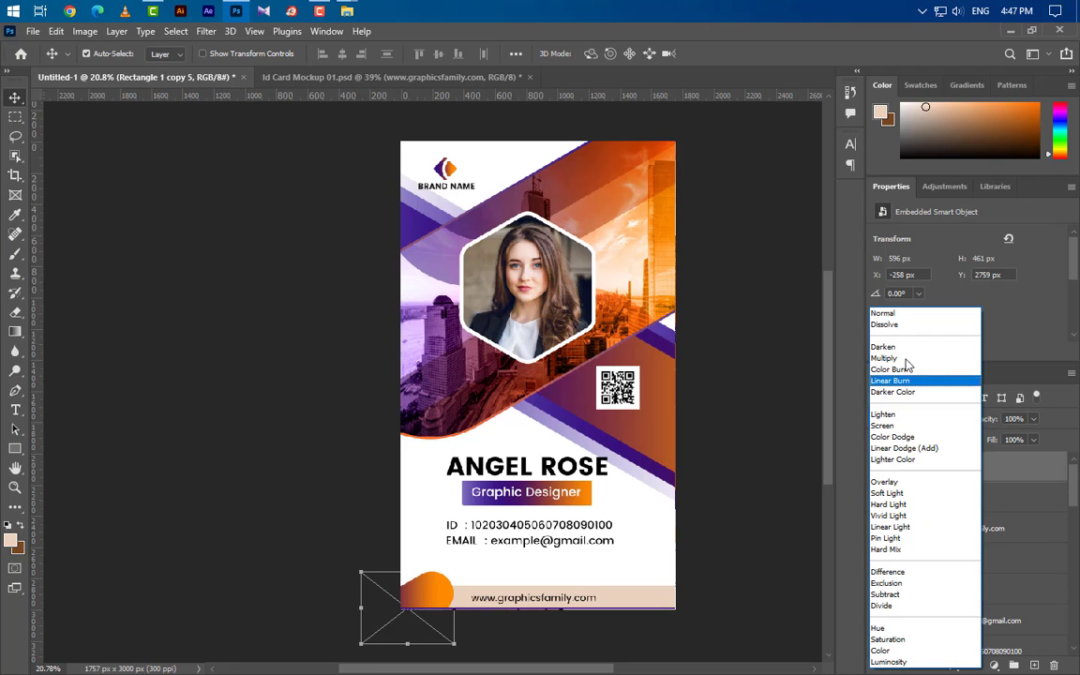
click(891, 309)
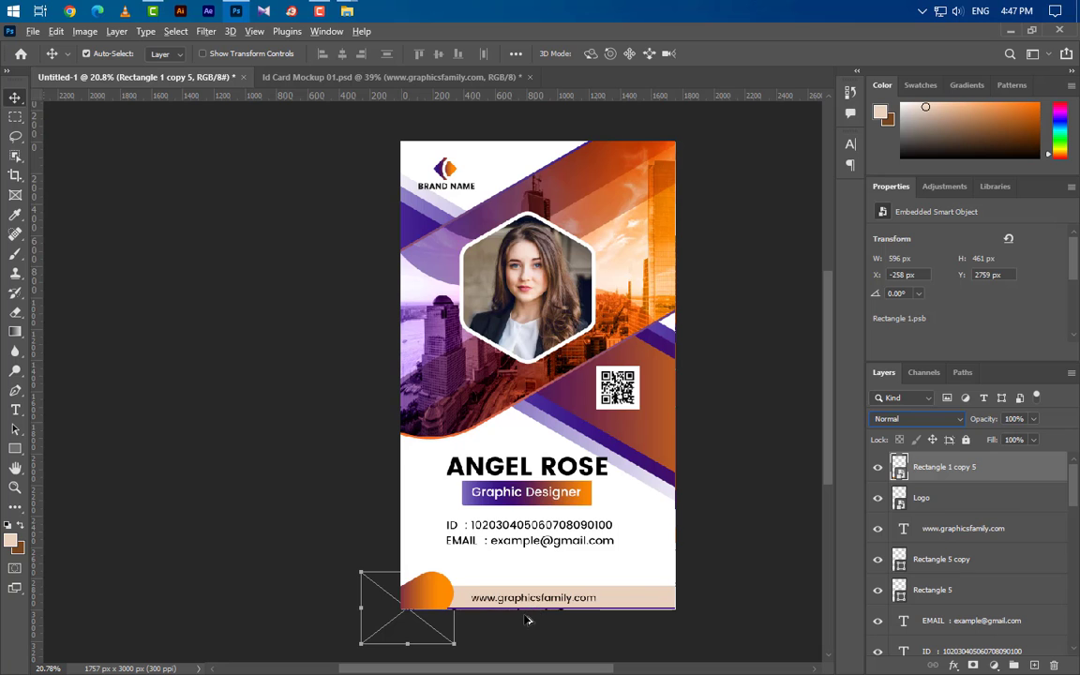
click(563, 626)
scroll(568, 632, up, 6)
scroll(698, 582, down, 6)
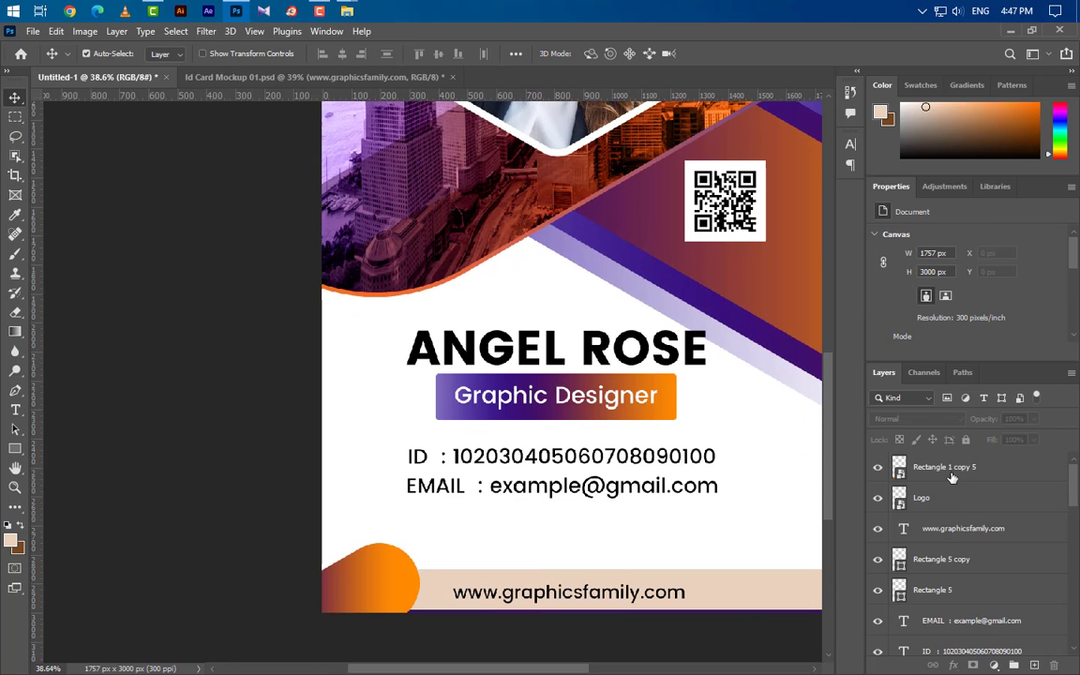
Step: In the corner shape's smart object, turn off the gradient overlay's Reverse, shift the gradient to run orange to purple, and save it
double_click(899, 471)
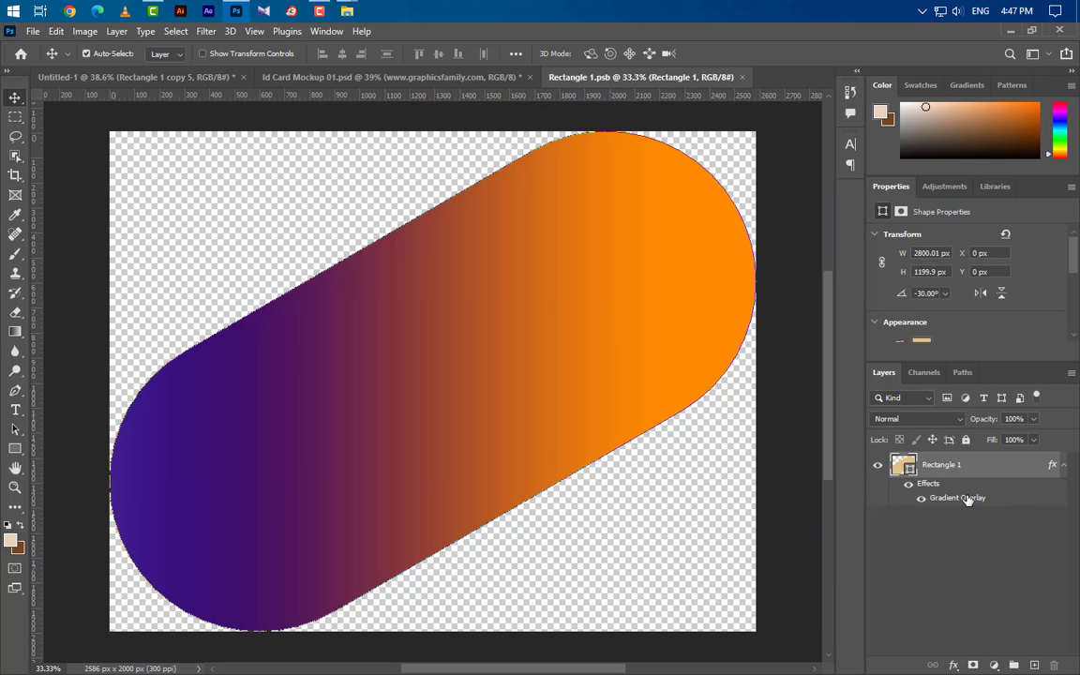
double_click(968, 481)
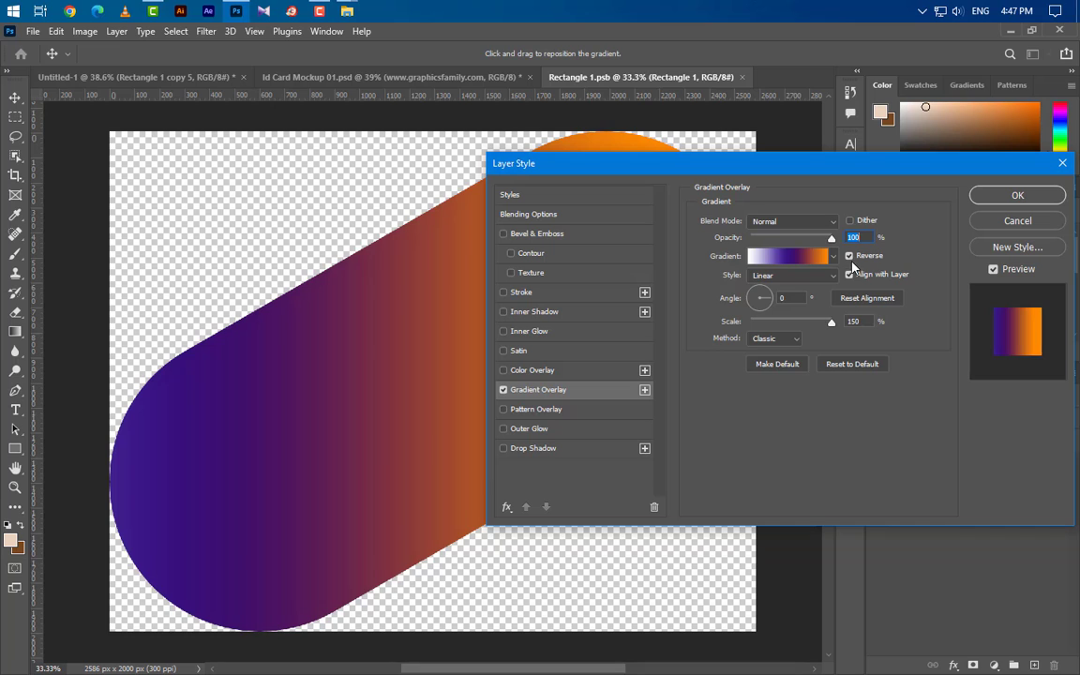
click(852, 258)
drag(839, 167, 1036, 378)
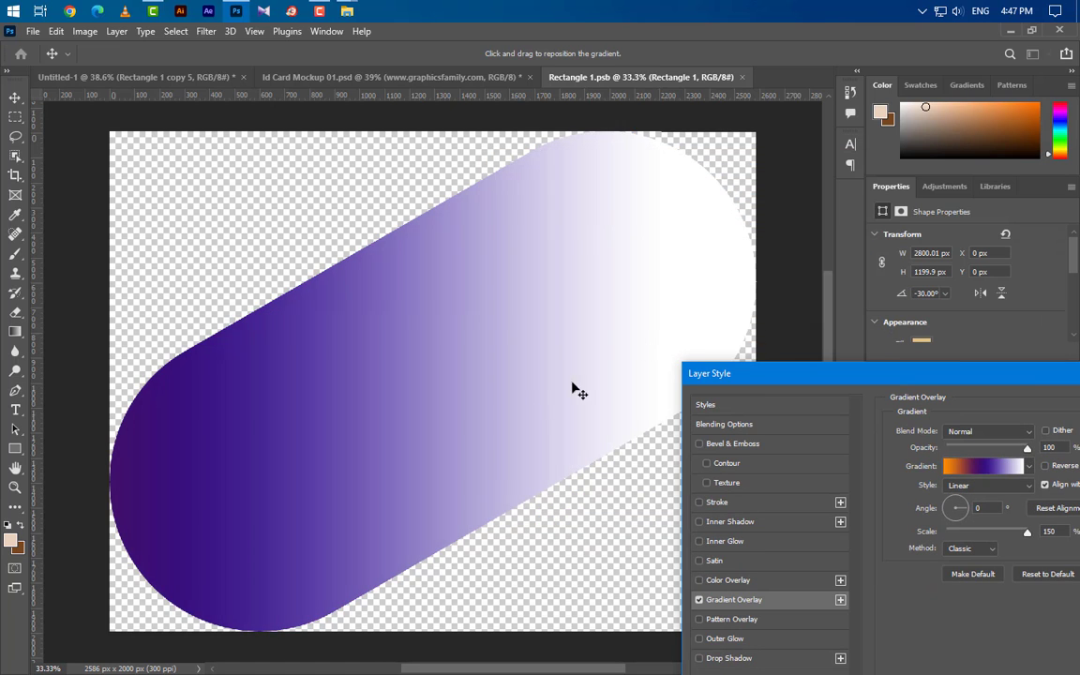
drag(574, 390, 717, 286)
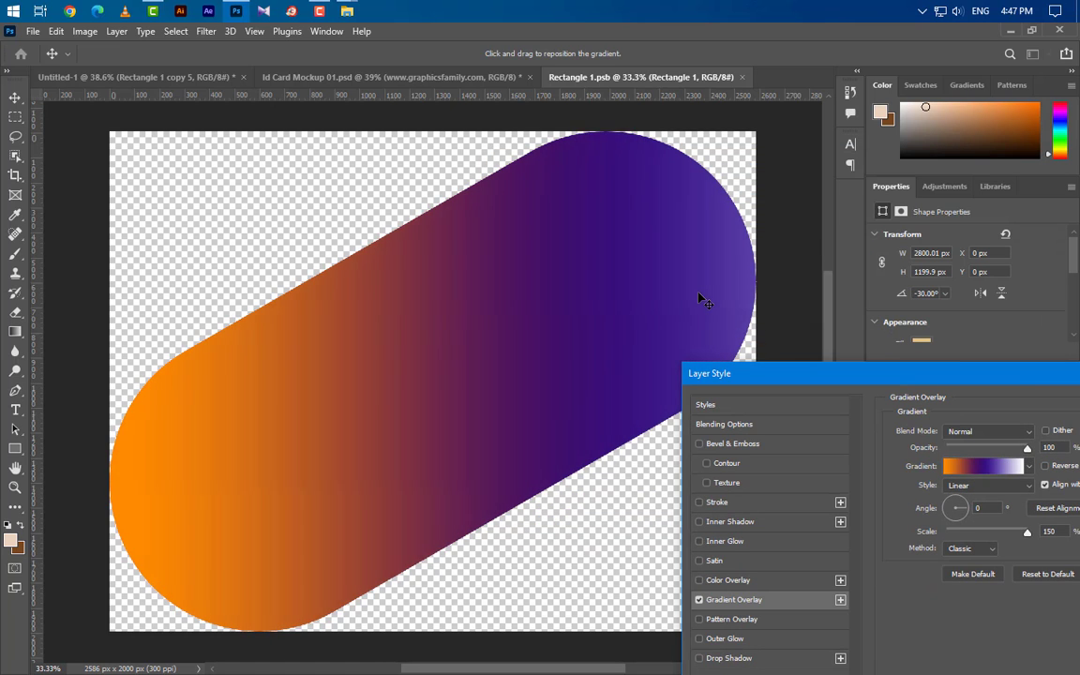
drag(980, 373, 756, 338)
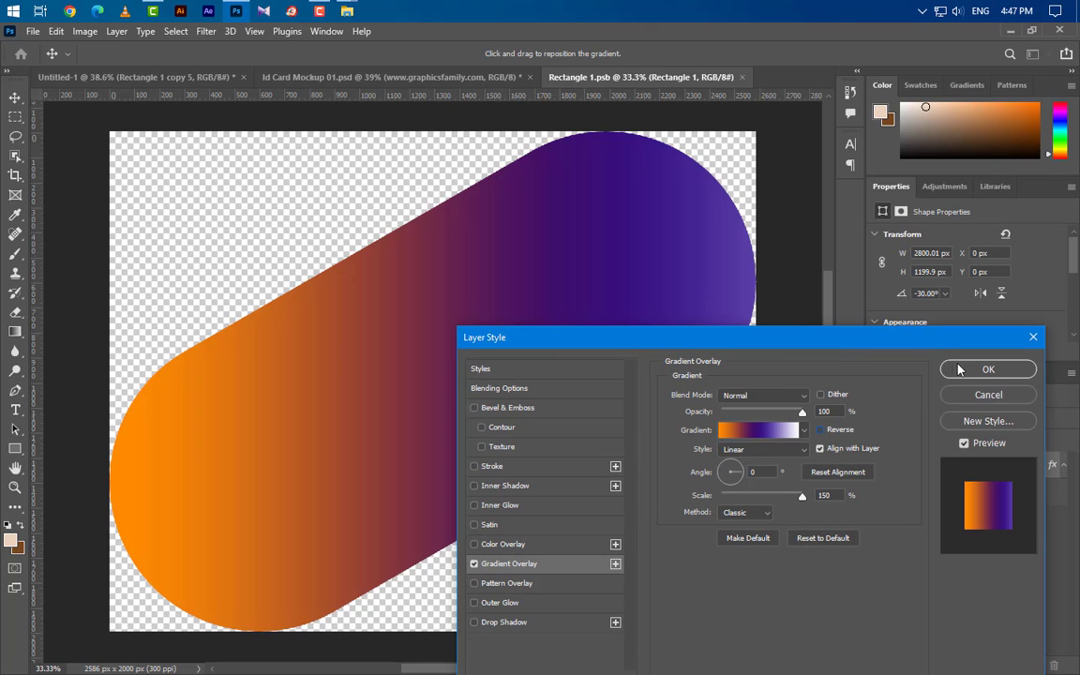
click(983, 369)
click(747, 76)
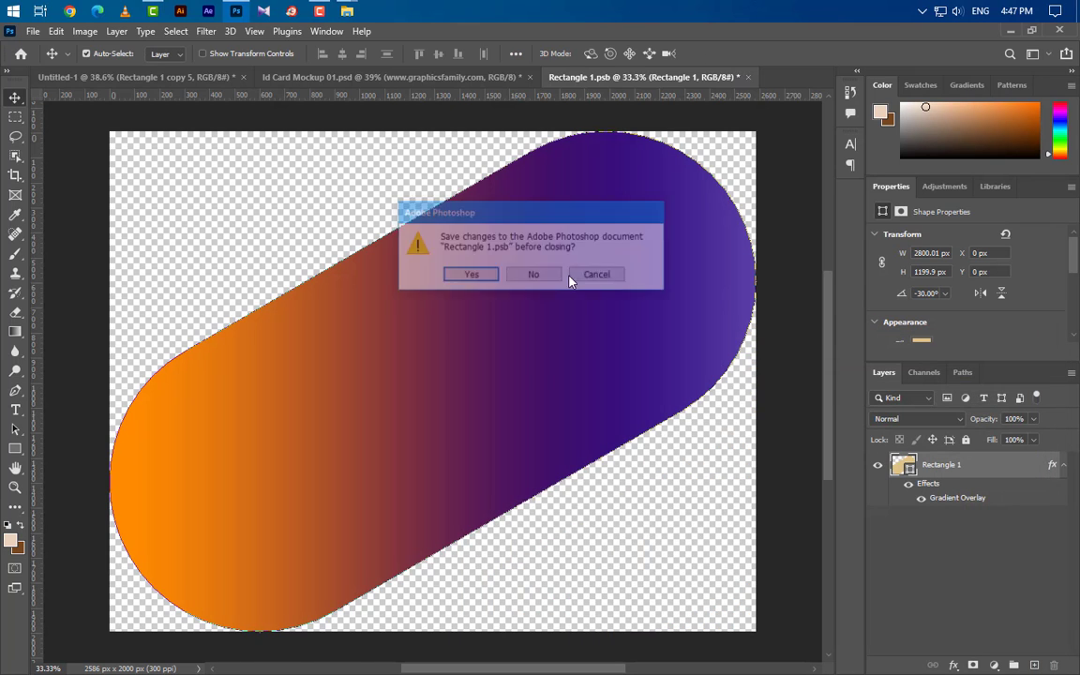
click(472, 275)
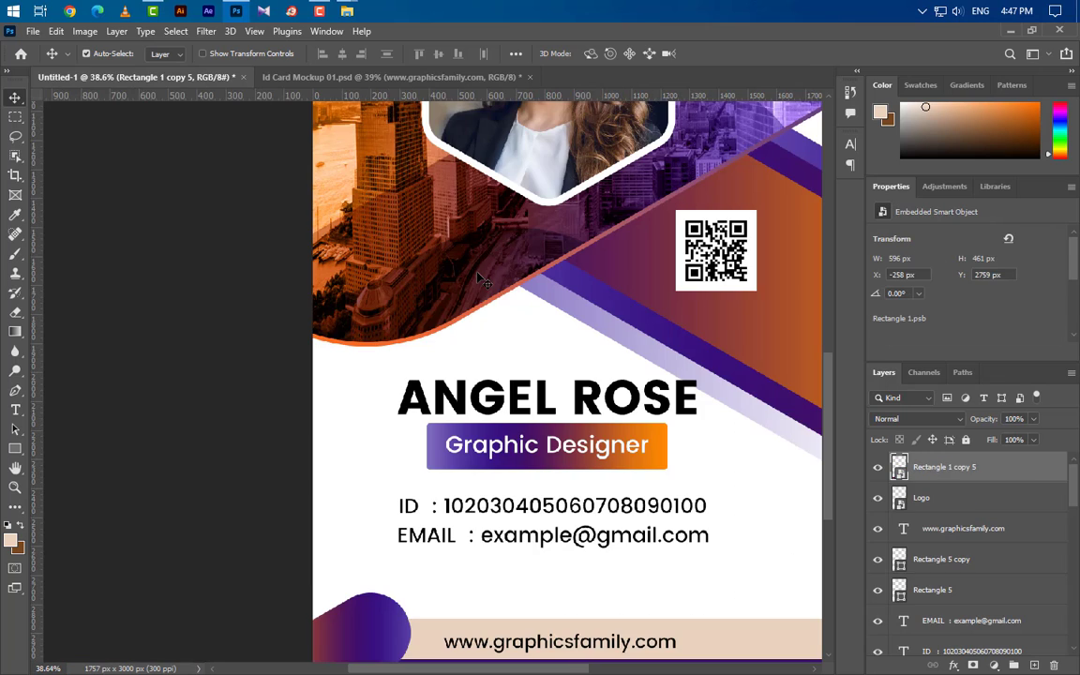
Step: Draw a circle about 127 px across on the corner shape at the footer's left end and fill it white (ffffff)
scroll(468, 501, down, 2)
scroll(466, 509, down, 1)
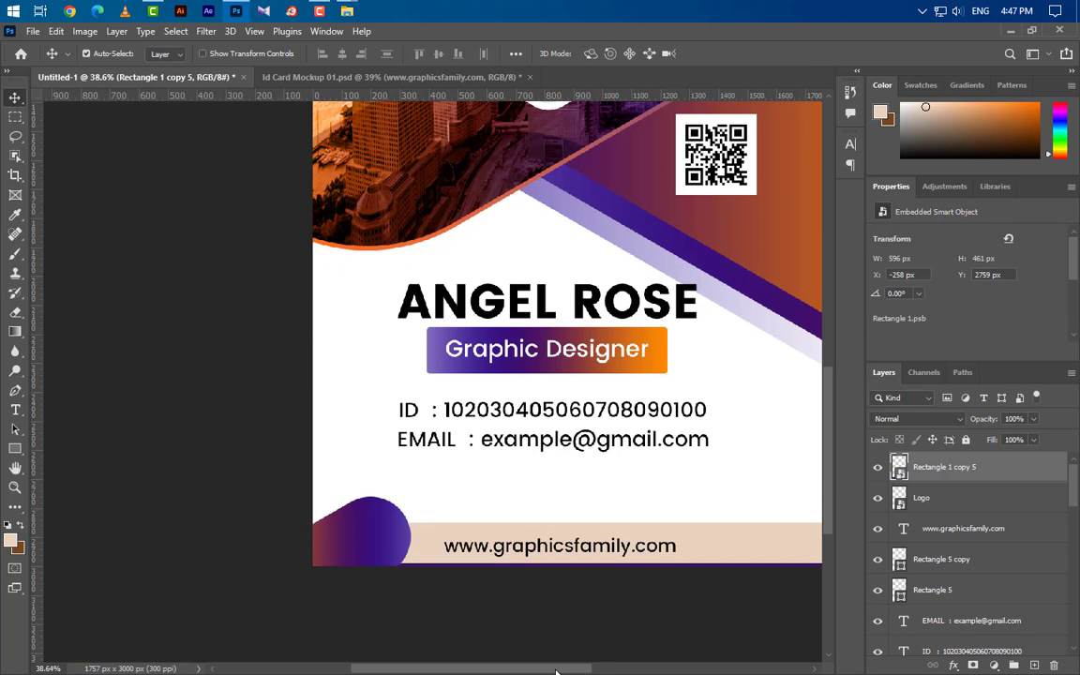
drag(556, 671, 602, 669)
click(16, 450)
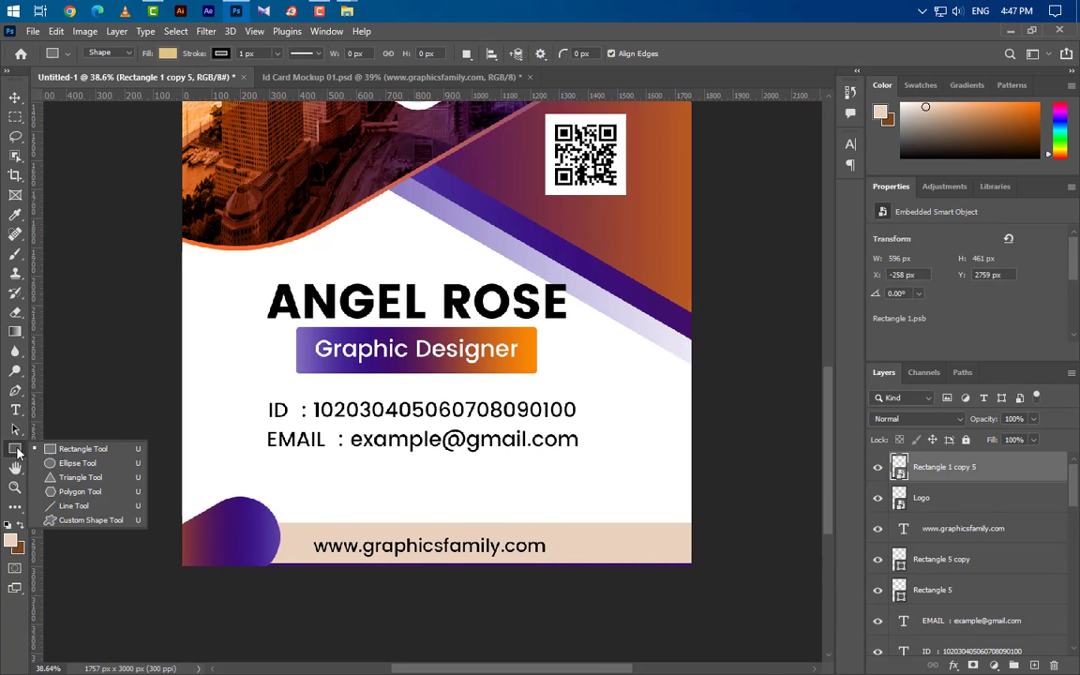
click(66, 465)
drag(225, 523, 284, 563)
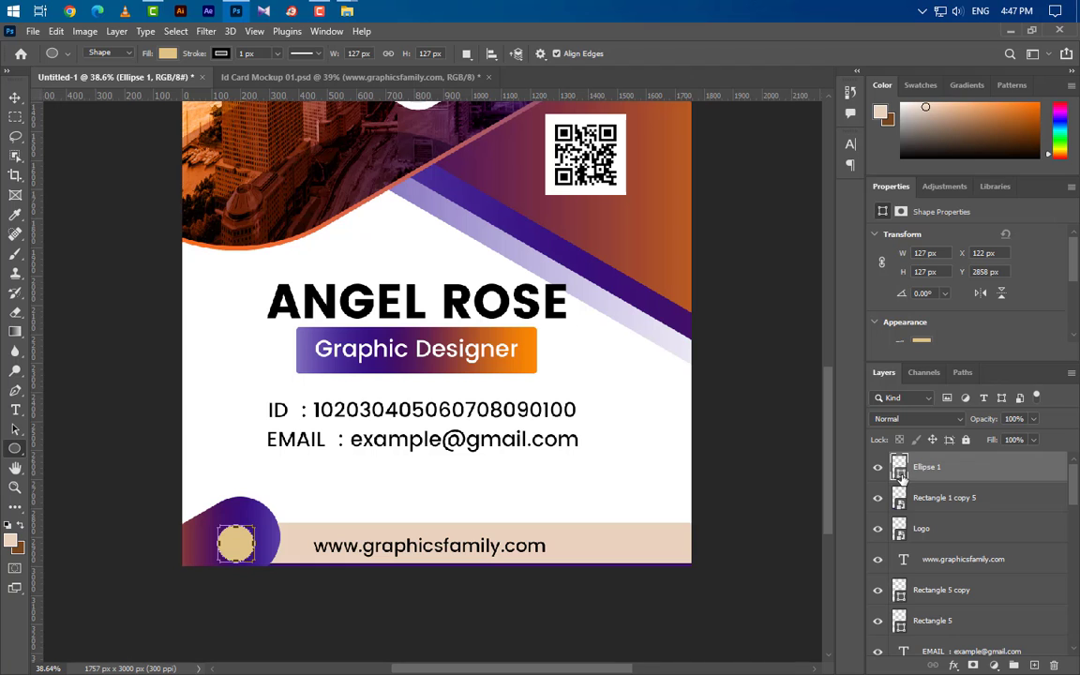
double_click(899, 466)
click(578, 499)
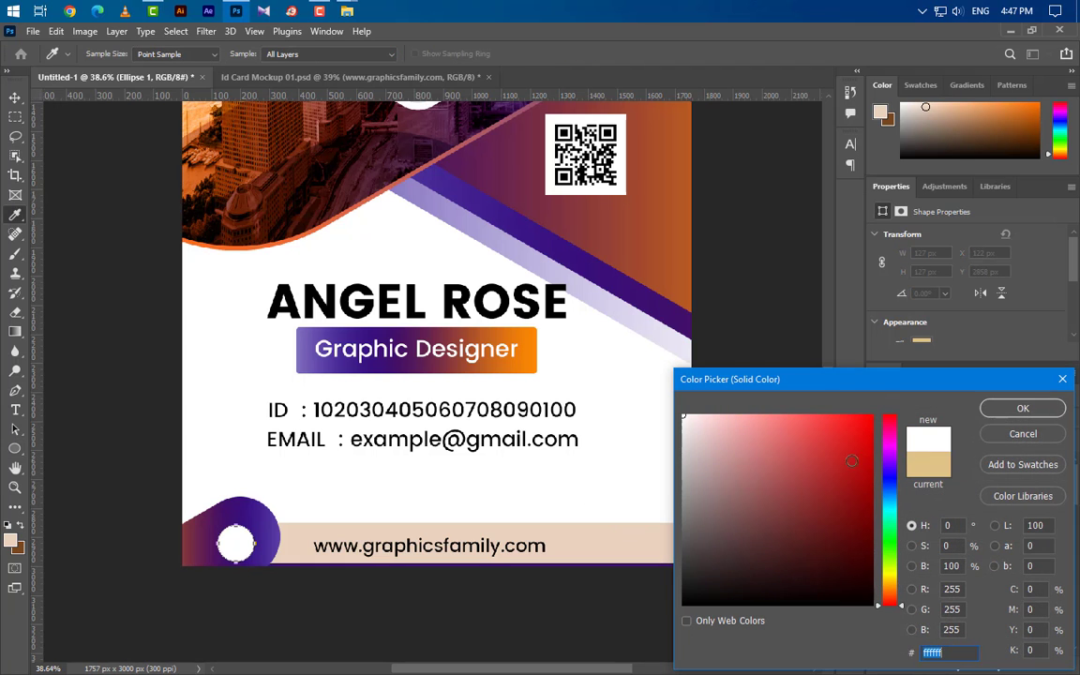
click(1016, 412)
Step: Move the white circle into the corner shape's rounded end and lower the gradient shape to Y 2791 px
key(v)
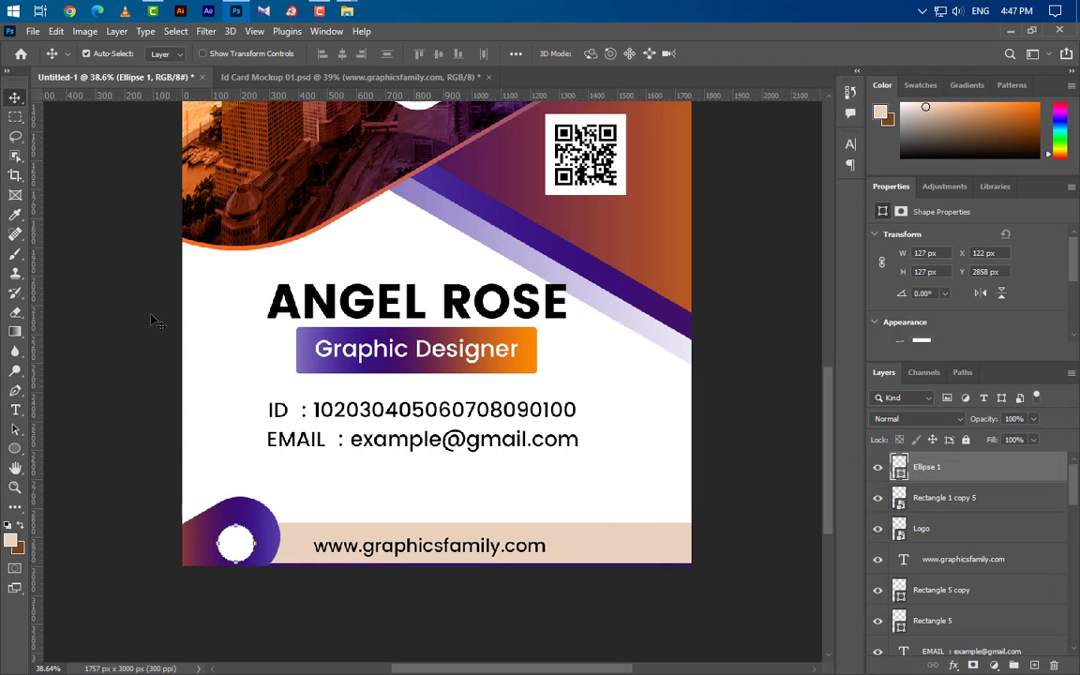
drag(255, 551, 253, 549)
click(272, 531)
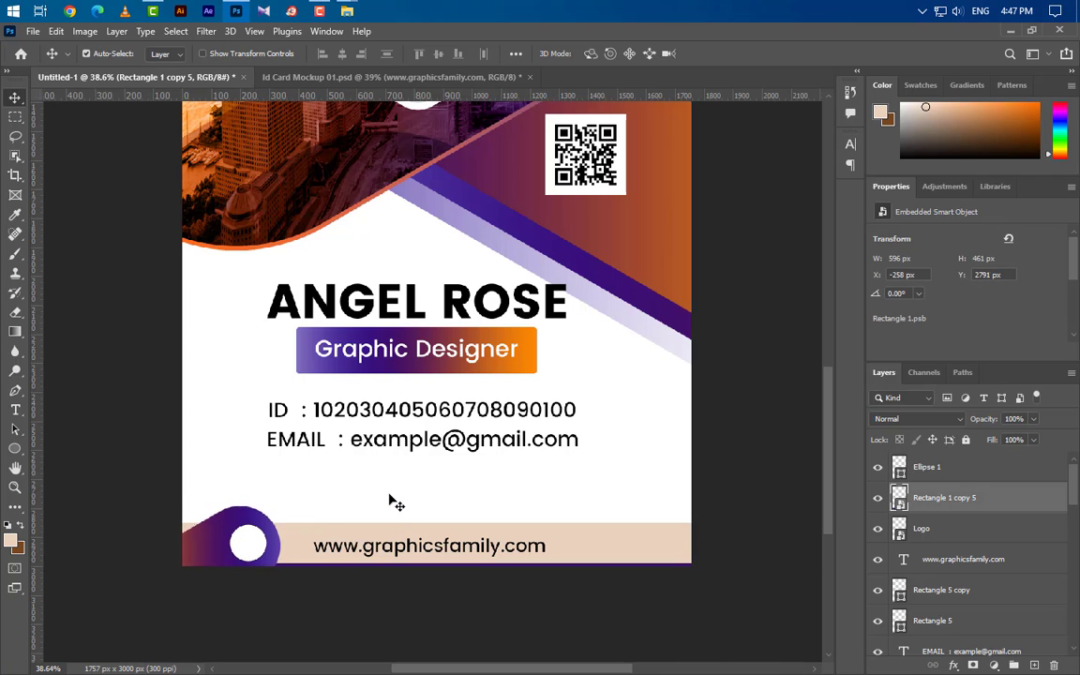
Step: Scale the corner gradient shape down to about 18.3% and position it so its rounded end surrounds the white circle
key(ctrl+t)
scroll(343, 488, down, 2)
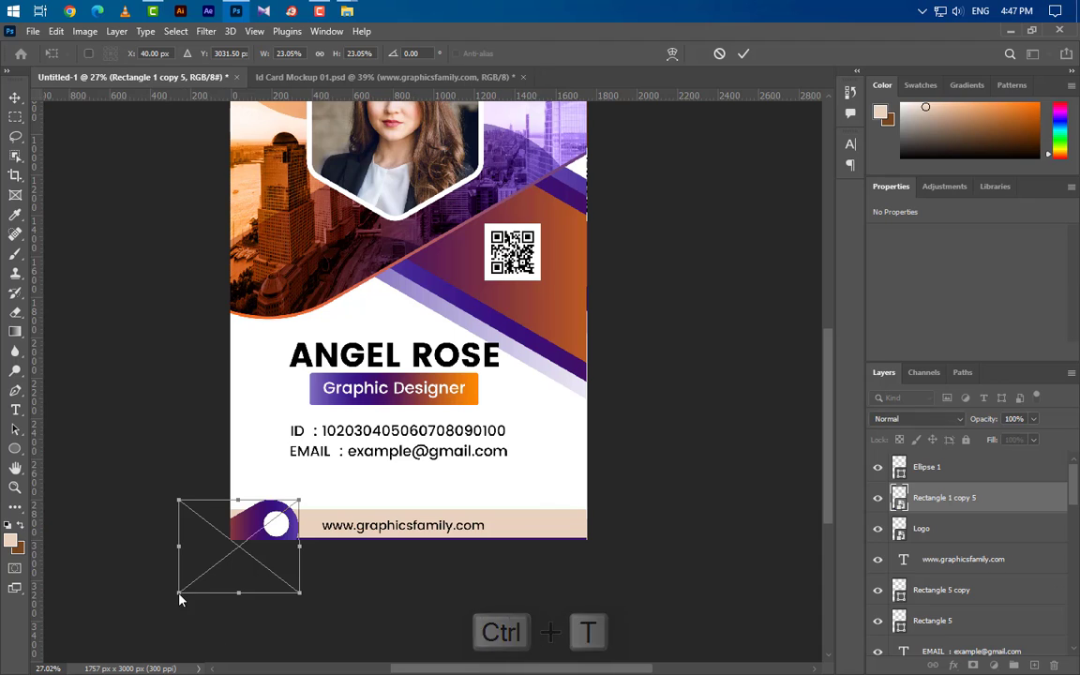
drag(180, 594, 201, 576)
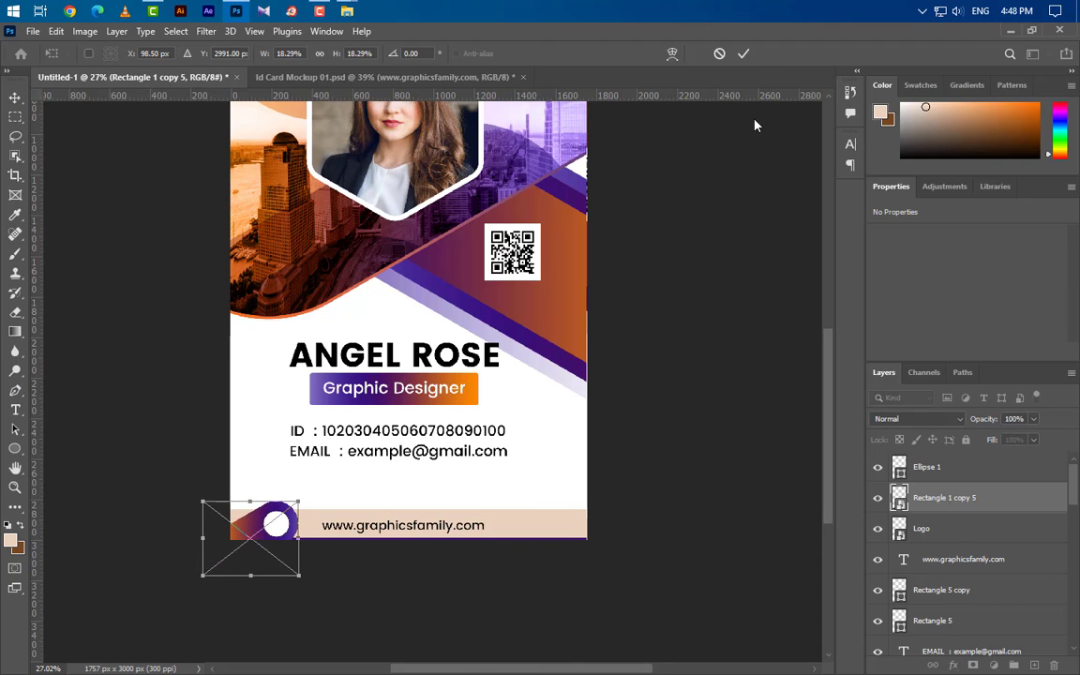
click(744, 53)
Step: Place the world-click-512 globe icon from the icons folder, scale it to about 5.4%, and position it on the white circle
scroll(374, 489, up, 3)
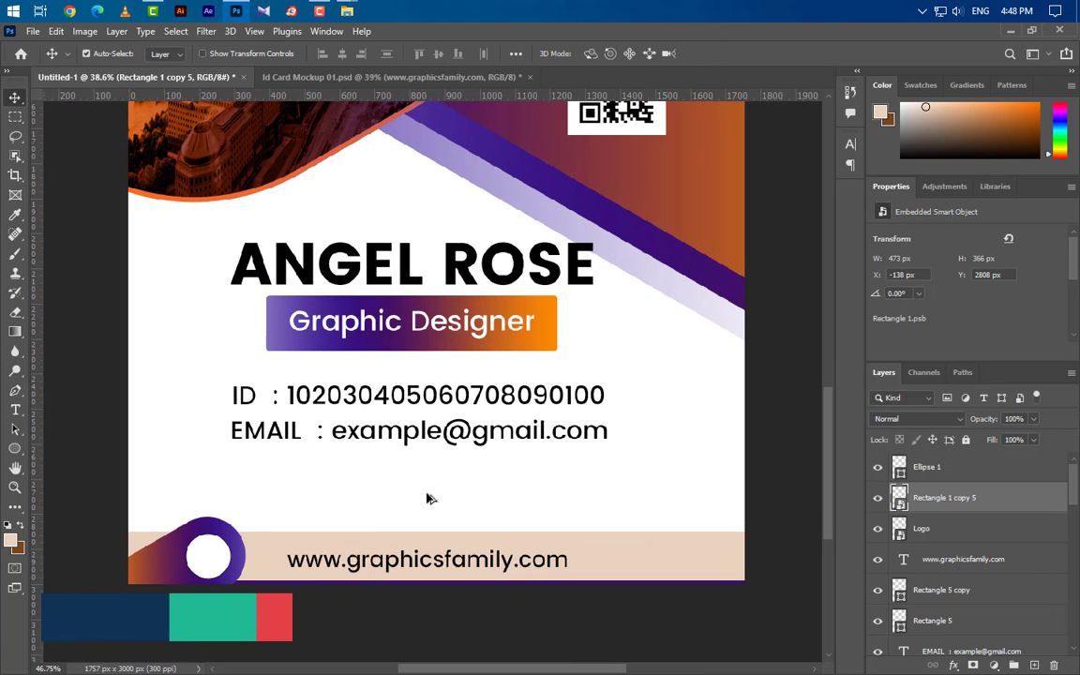
mouse_move(347, 11)
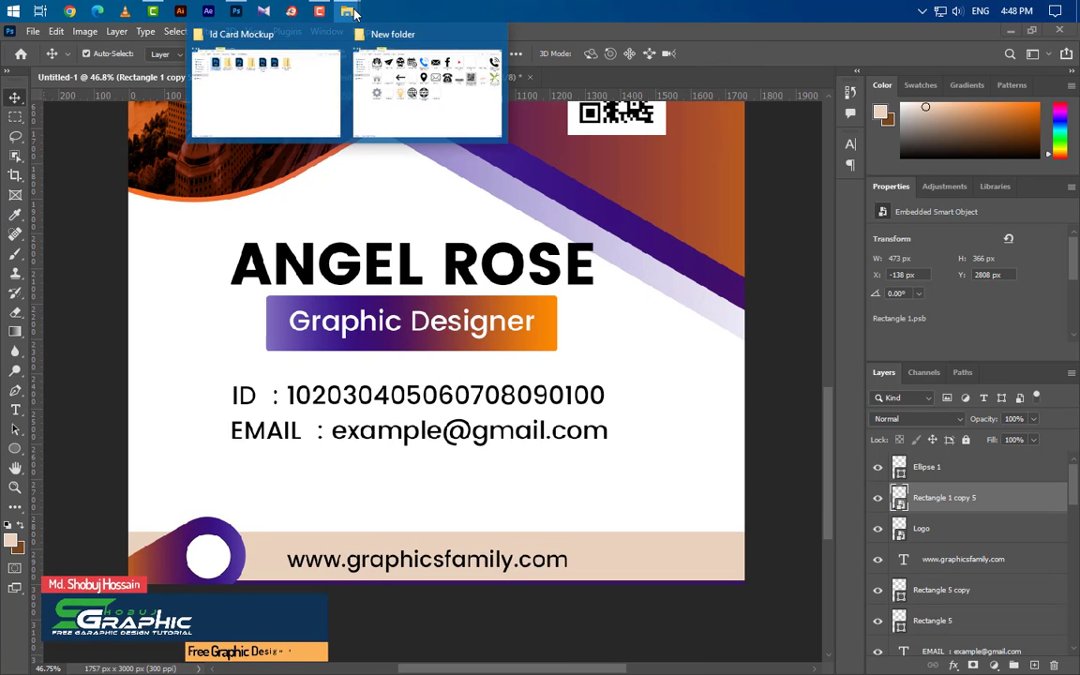
click(393, 86)
drag(398, 337, 725, 410)
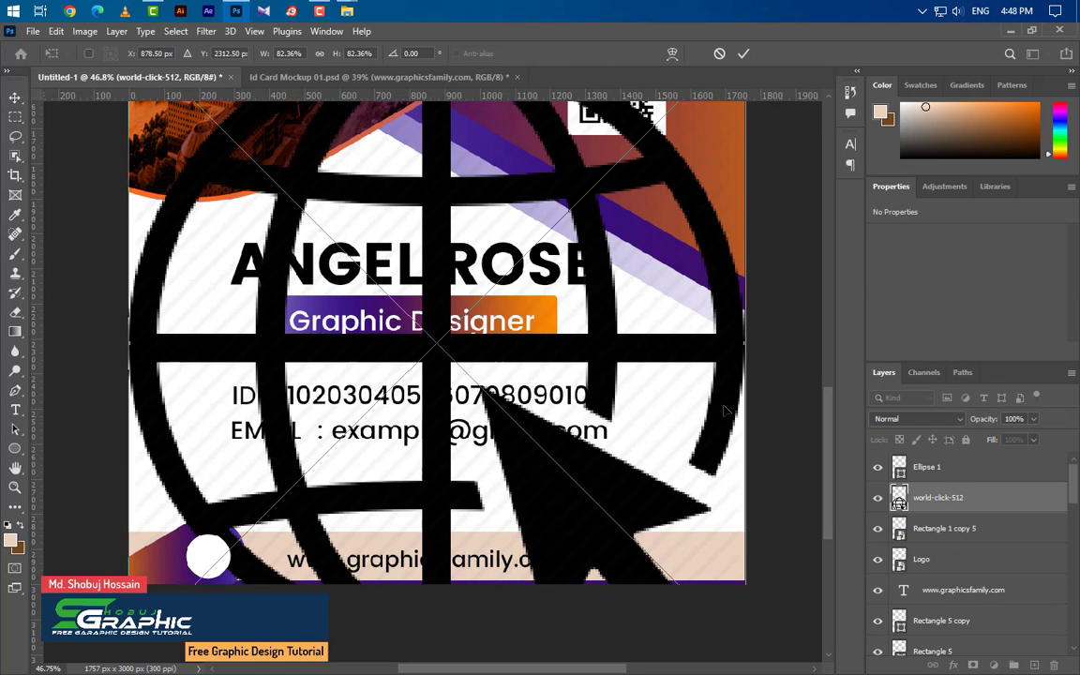
drag(750, 346, 511, 351)
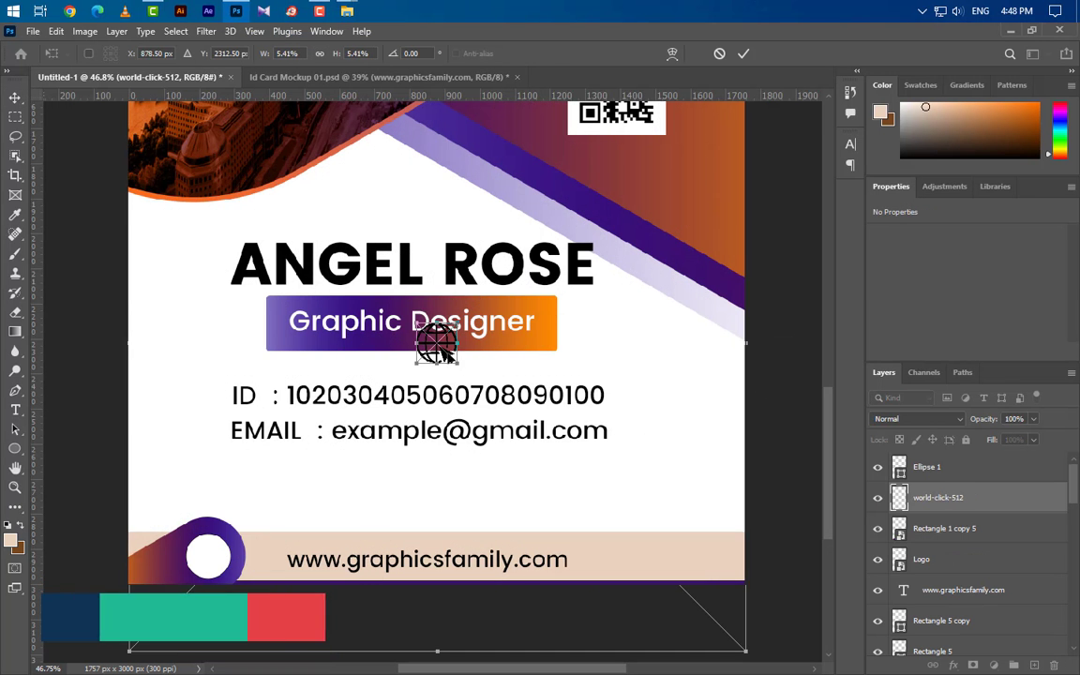
drag(347, 495, 223, 556)
click(743, 54)
Step: Bring the globe icon layer above the white circle and align it to the circle's horizontal center
drag(938, 497, 938, 458)
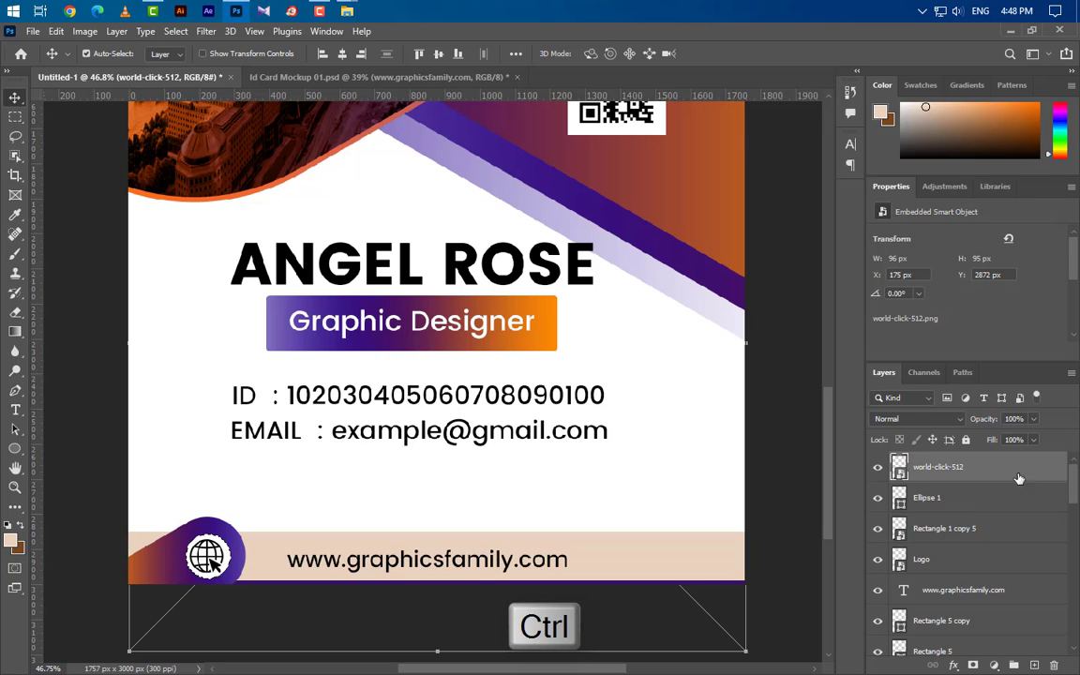
click(343, 54)
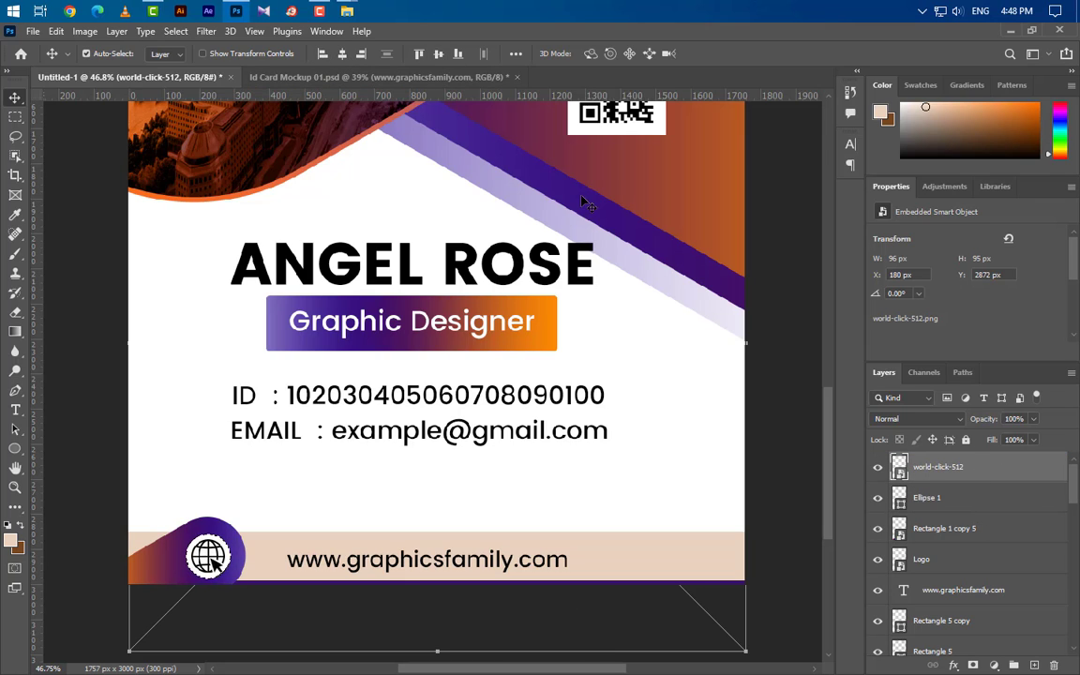
key(ctrl+d)
scroll(464, 486, down, 5)
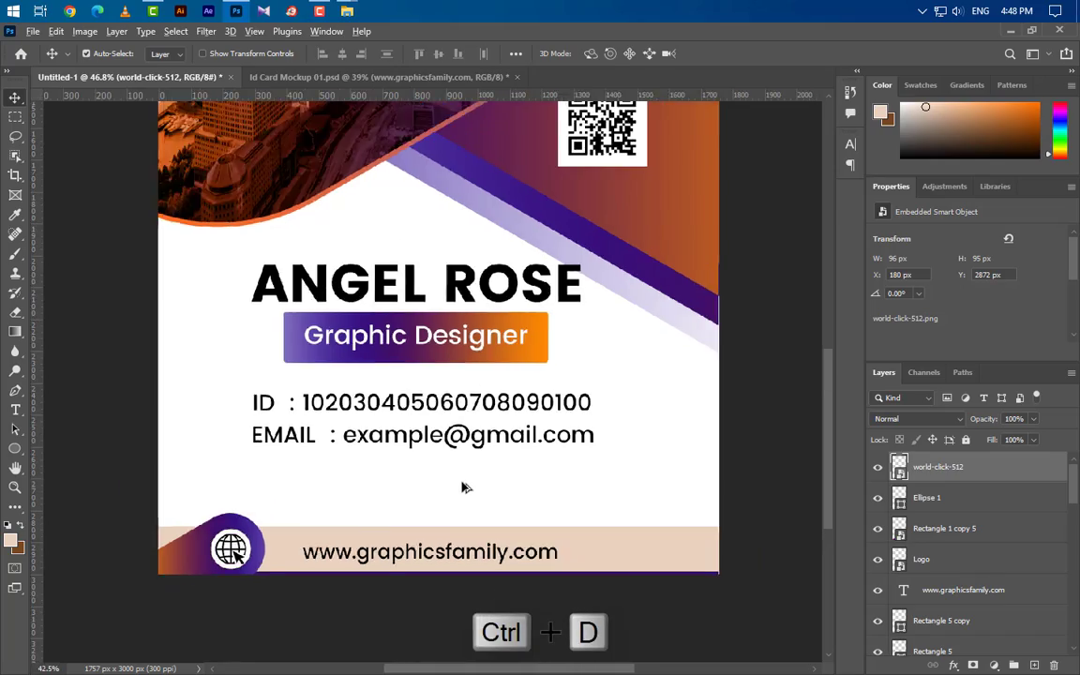